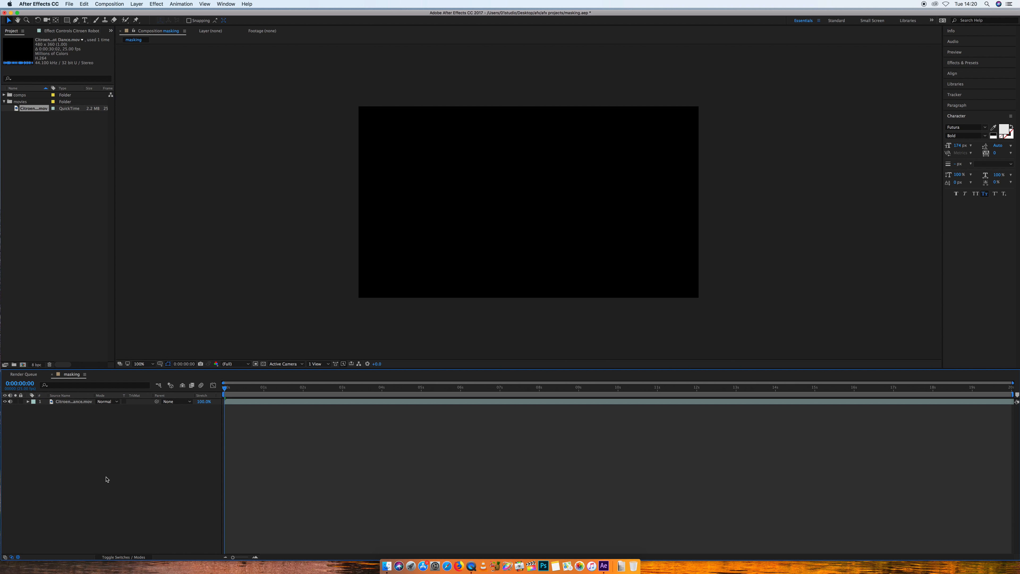
Scale the Citroen clip layer to 400% and move the current time to 0:00:00:09
click(80, 403)
key(s)
drag(121, 409, 239, 385)
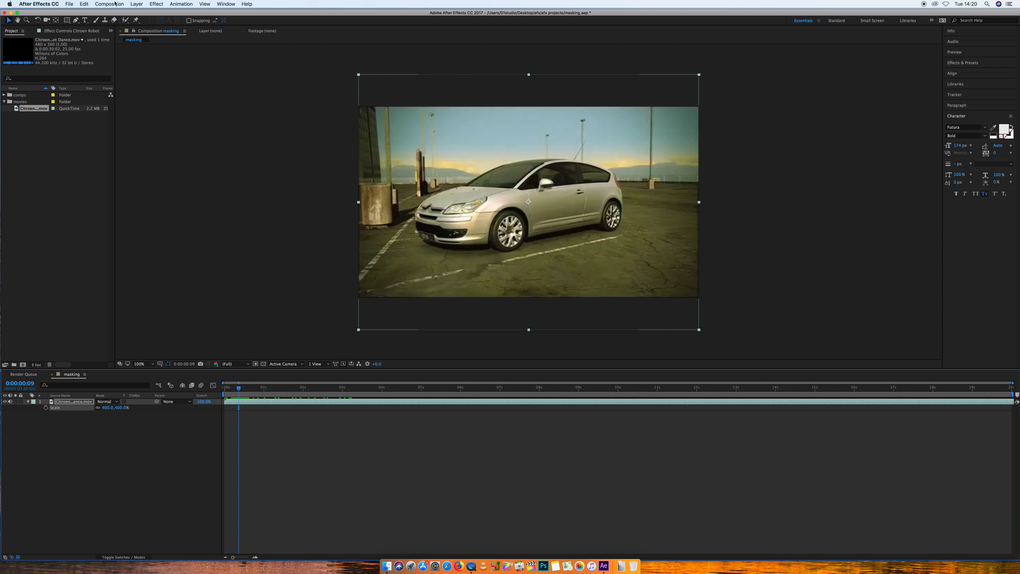
Cut off the clip's opening by splitting the layer at the current time, and shift the remaining part to the composition's start
click(85, 4)
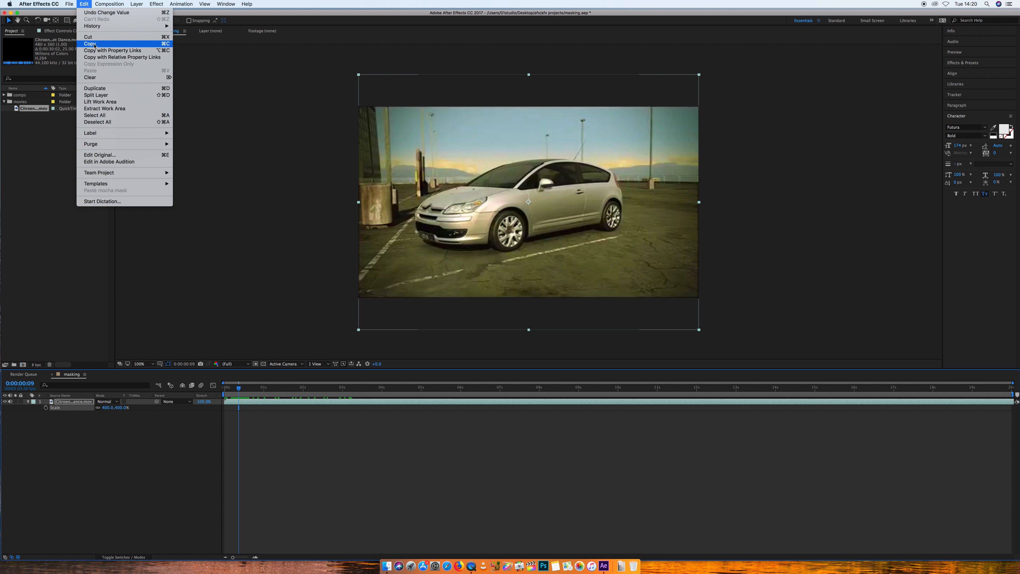
click(97, 96)
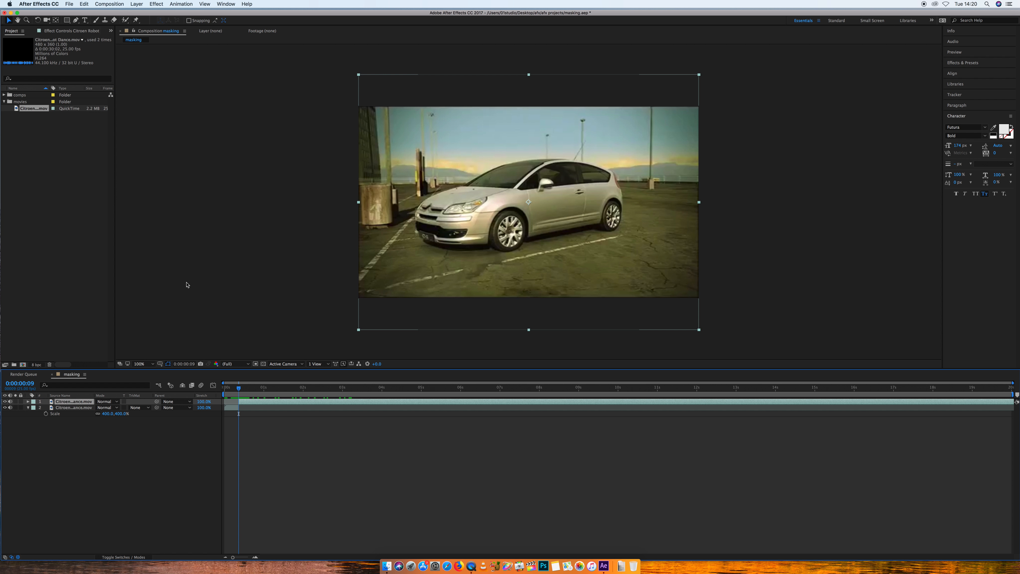
click(229, 408)
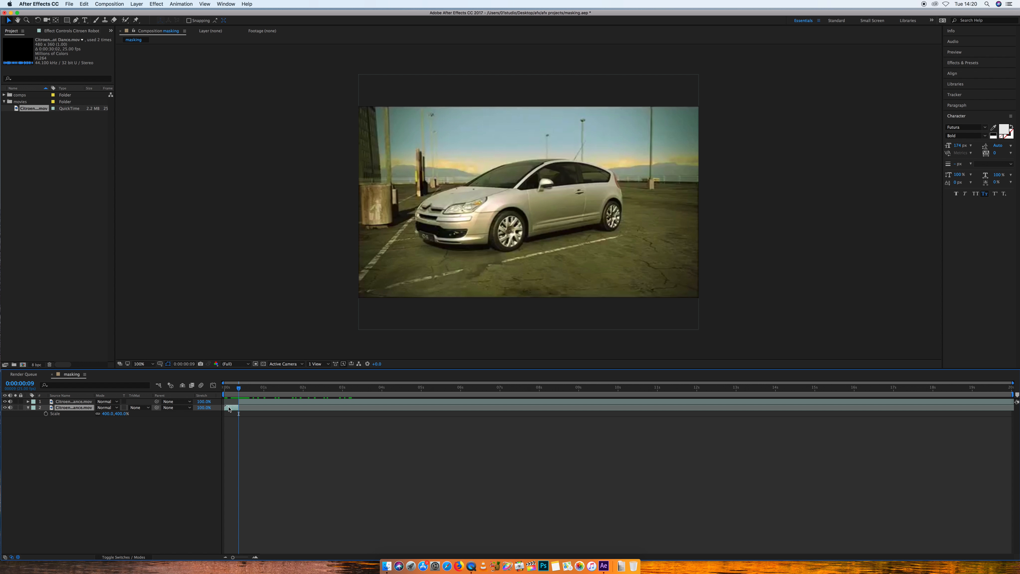
key(Delete)
click(256, 402)
drag(264, 403, 220, 390)
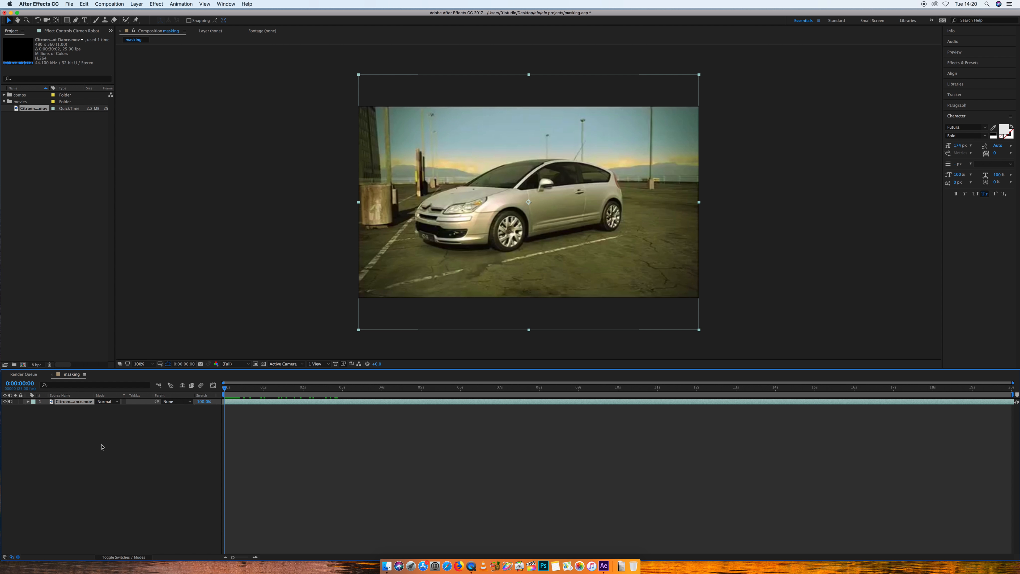
Set the clip's time stretch to 311% and return the current time to the composition's start
click(85, 377)
mouse_move(121, 439)
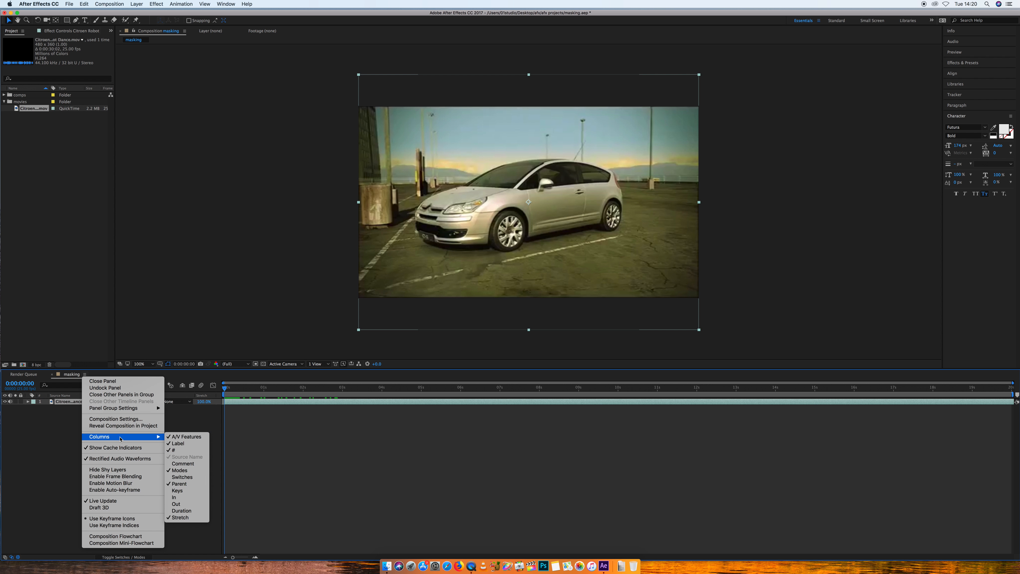
click(58, 433)
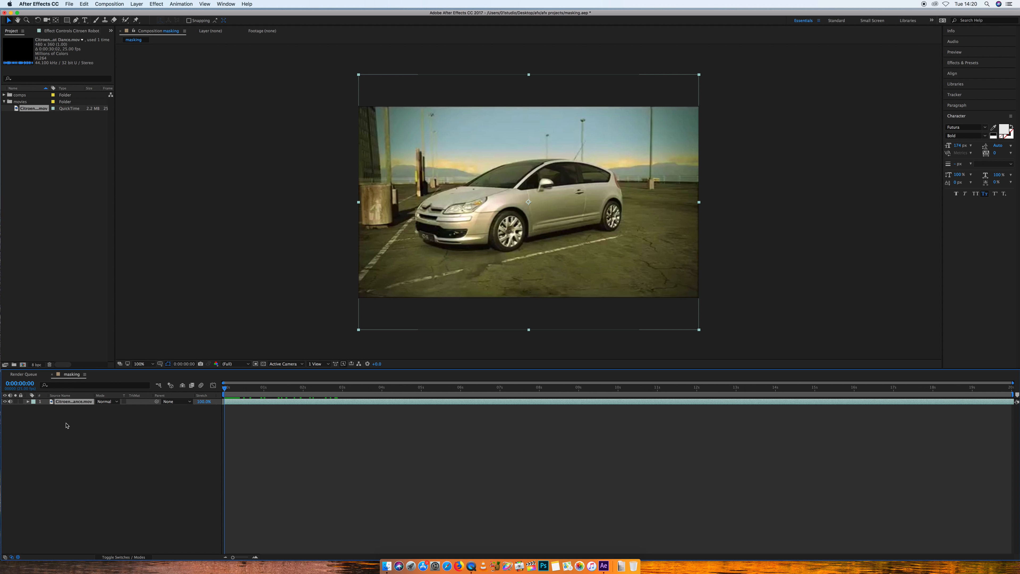
mouse_move(203, 403)
mouse_down()
mouse_move(244, 403)
mouse_move(208, 403)
mouse_up()
drag(226, 390, 218, 367)
Create an adjustment layer above the Citroen clip and select it
click(137, 5)
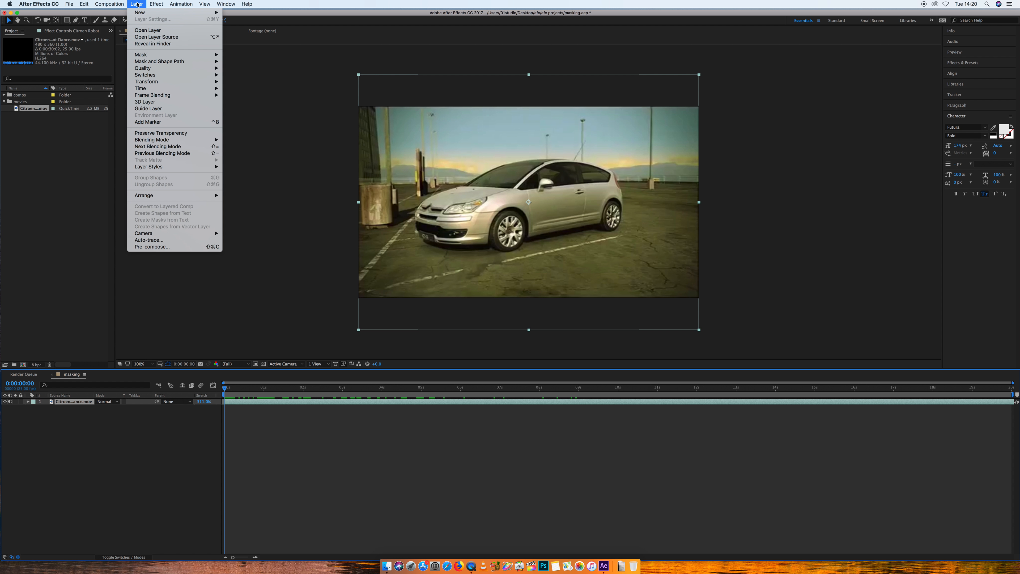
mouse_move(139, 14)
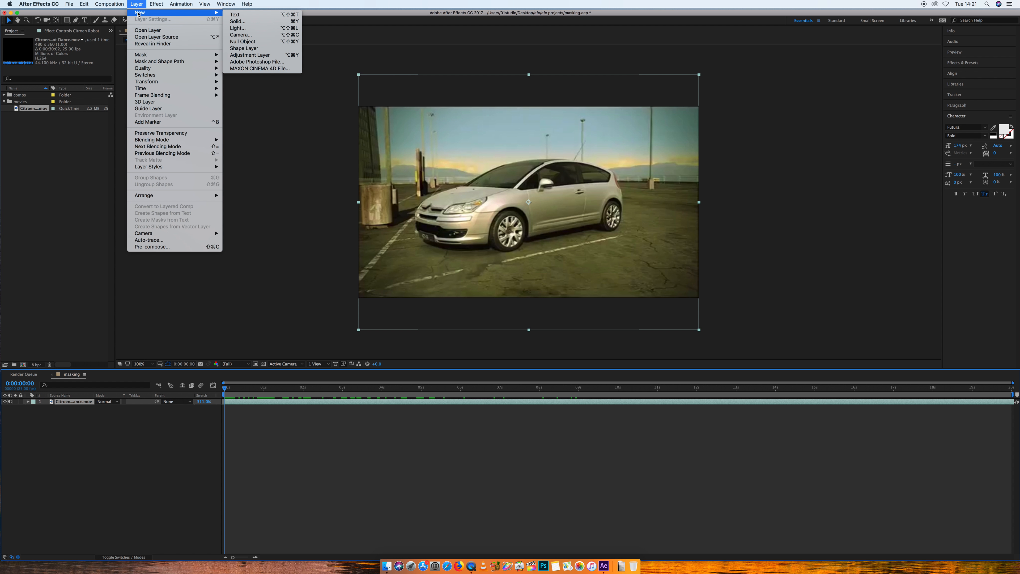
click(245, 55)
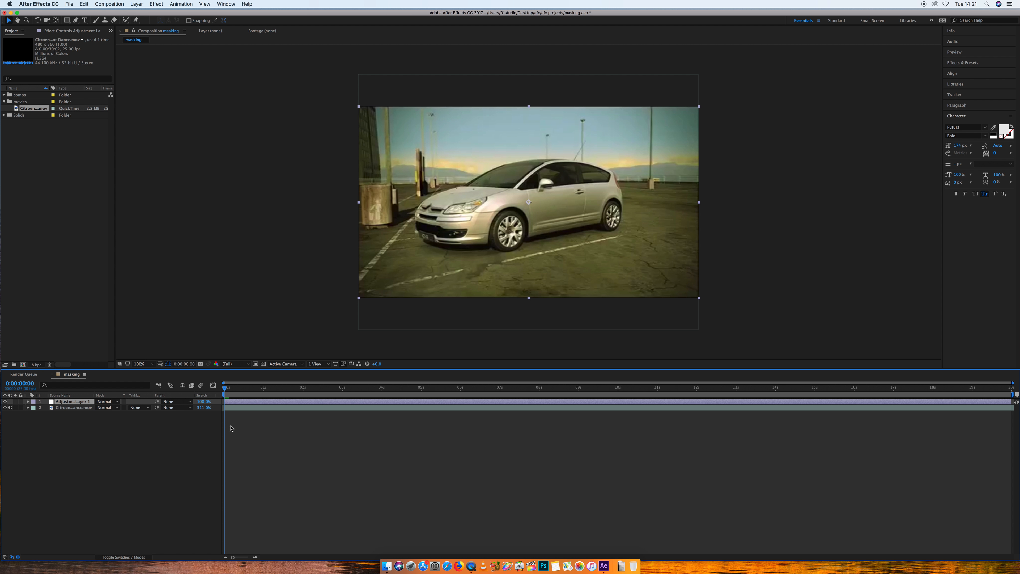
click(236, 408)
click(238, 402)
With the Pen tool, start a mask on the adjustment layer, tracing the car from front bumper over bonnet and roof
click(76, 20)
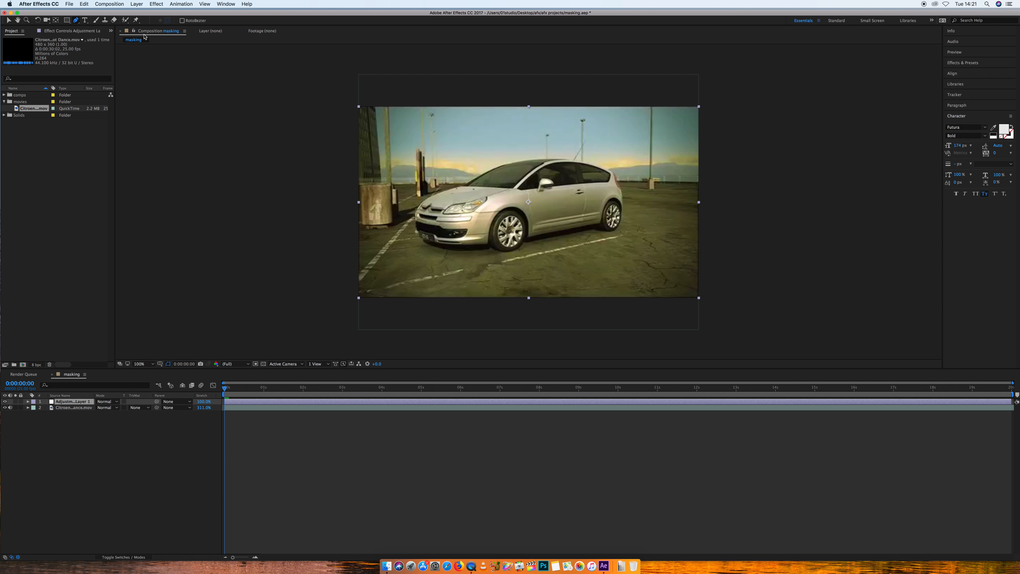
click(419, 237)
click(415, 217)
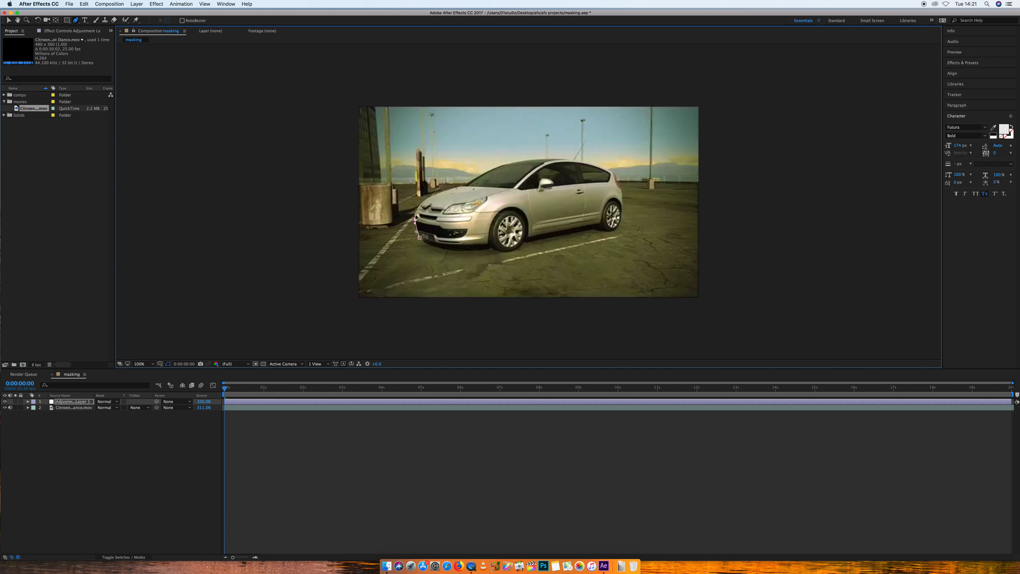
drag(415, 215, 431, 200)
click(463, 186)
click(500, 165)
drag(505, 163, 507, 163)
click(539, 159)
click(604, 166)
Continue the mask path down the car's rear, around the rear wheel, along the sill and under the front wheel
drag(622, 195, 611, 230)
click(621, 220)
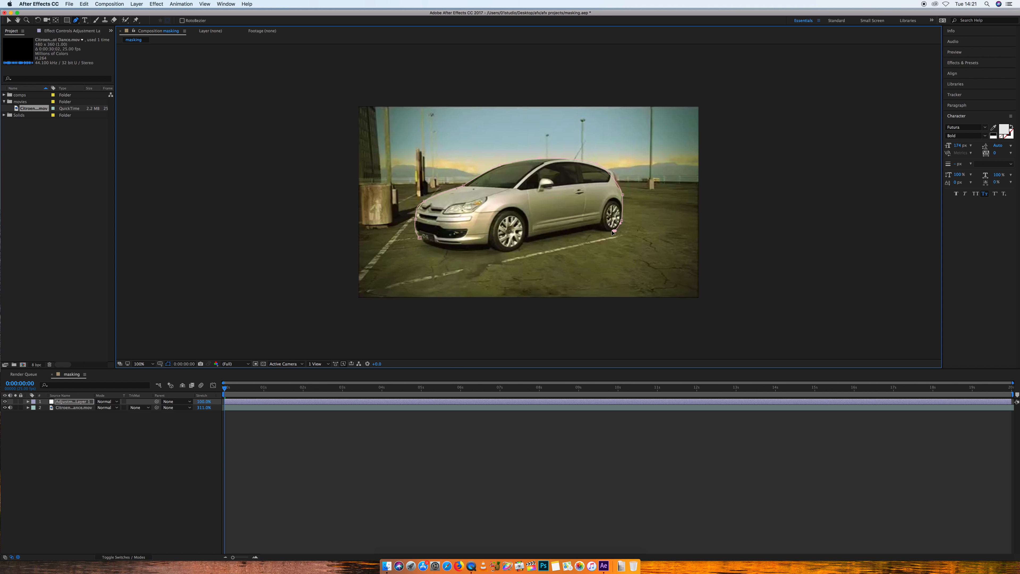
click(600, 222)
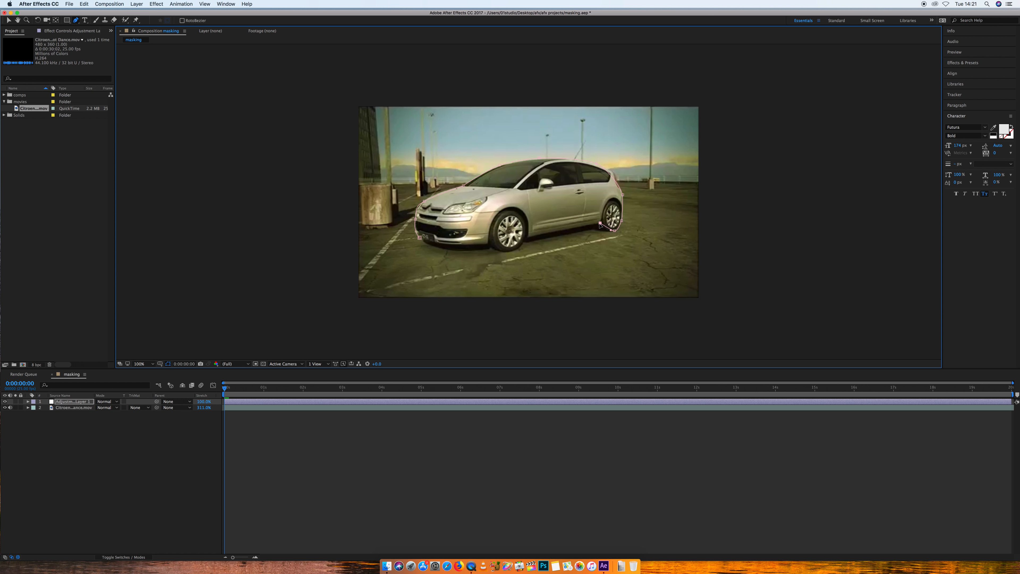
click(527, 237)
drag(520, 250, 498, 250)
click(487, 245)
drag(461, 246, 451, 244)
Close the mask at the front bumper and adjust its points beneath the front and rear wheels
click(426, 243)
click(419, 238)
click(8, 20)
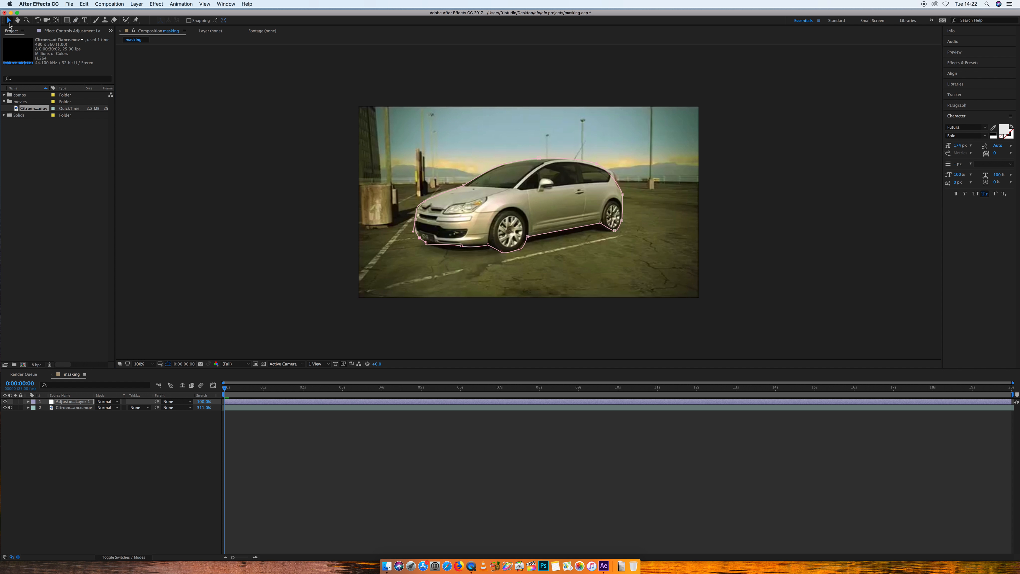
drag(461, 246, 518, 249)
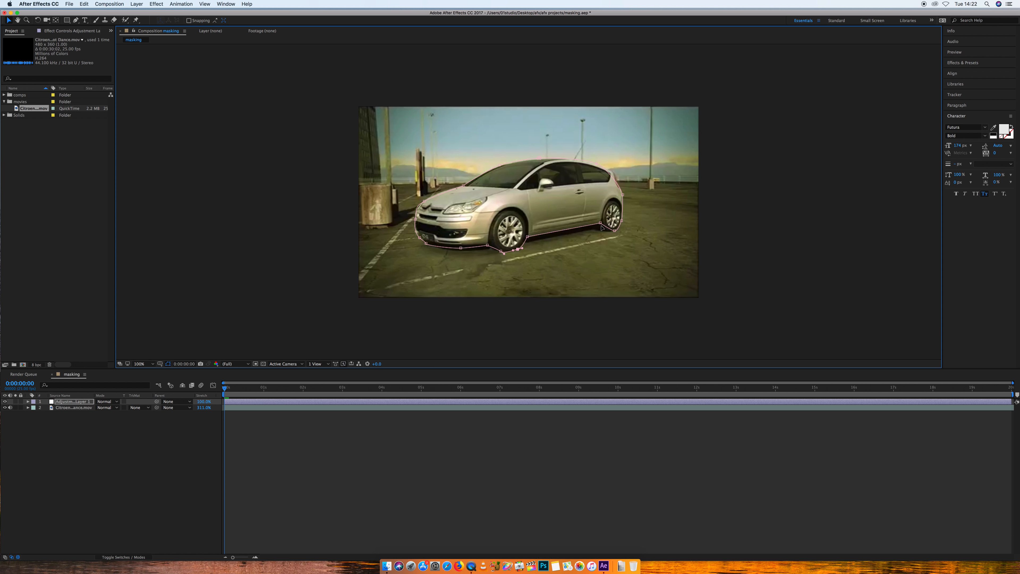
drag(615, 231, 613, 231)
Convert the mask vertex beside the rear wheel with the Convert Vertex tool
click(76, 20)
click(76, 20)
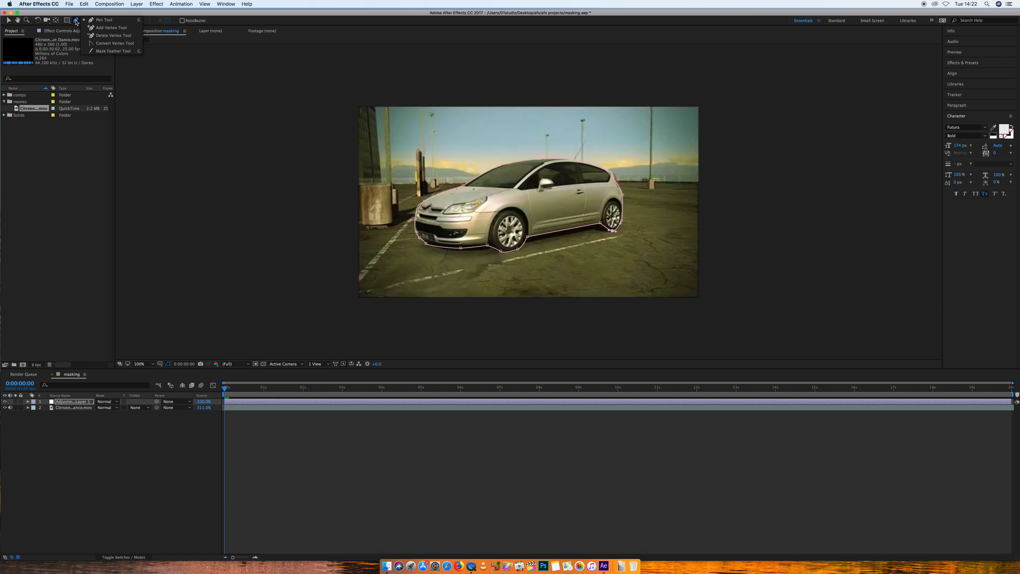
click(94, 44)
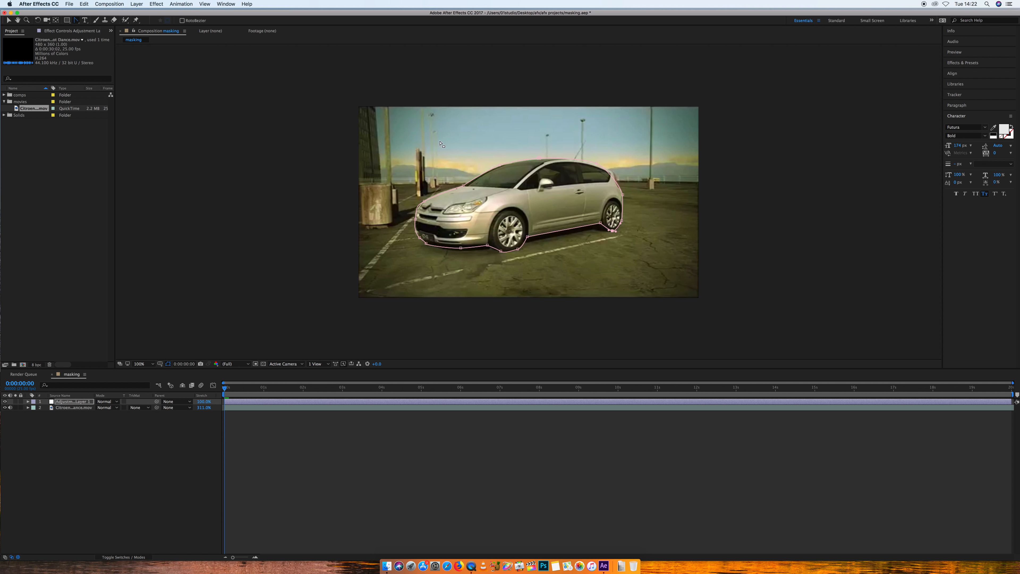
click(600, 224)
click(600, 224)
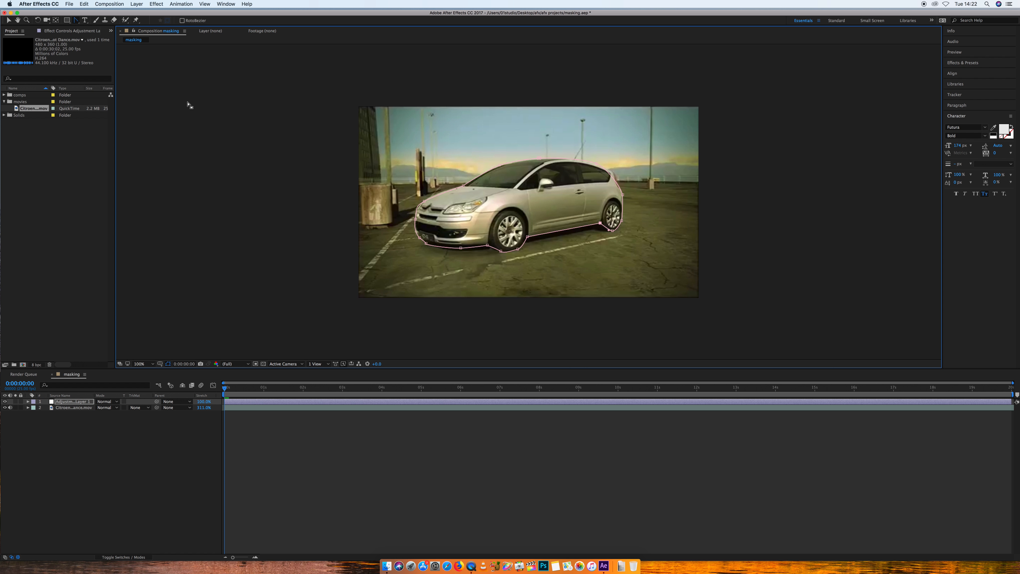
Add a vertex to the mask at the car's rear edge and shift it to follow the bodywork
drag(76, 23, 97, 31)
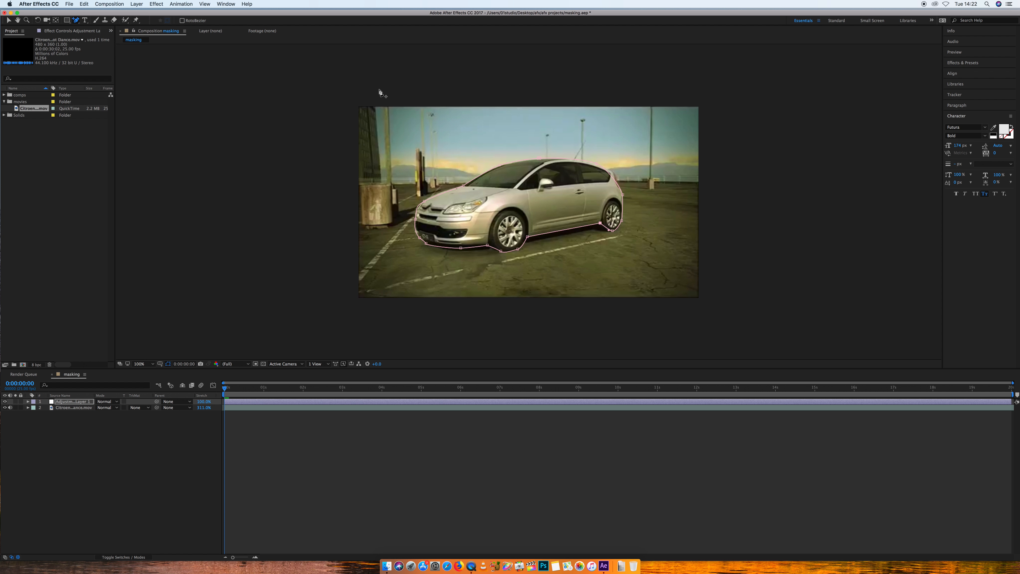
click(616, 182)
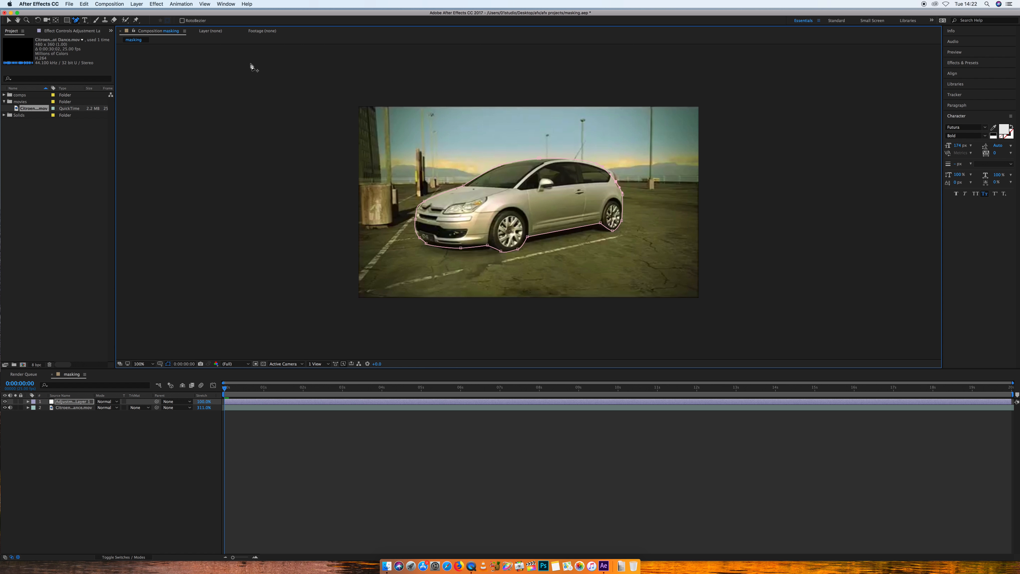
click(8, 20)
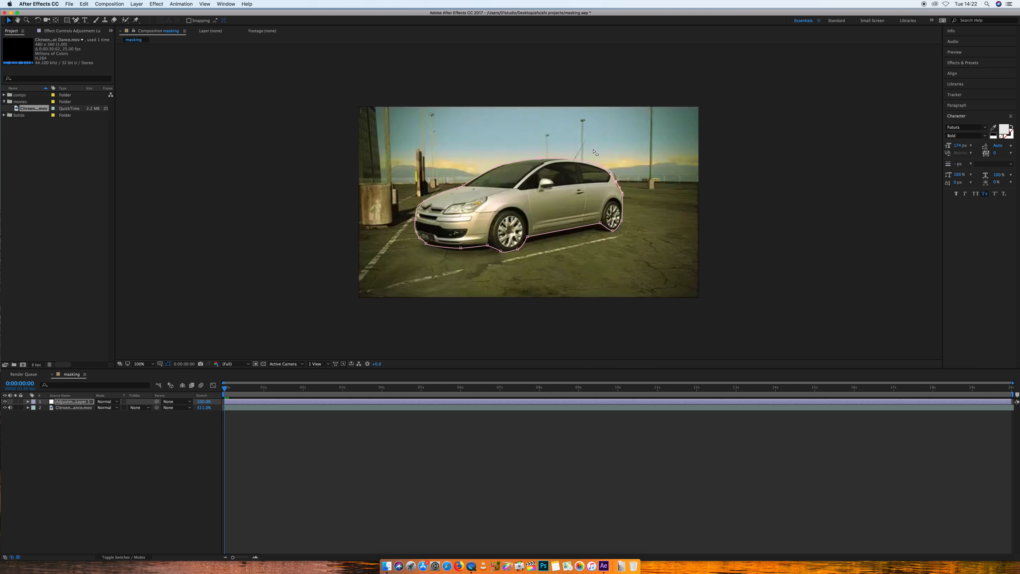
click(619, 188)
drag(618, 186, 617, 179)
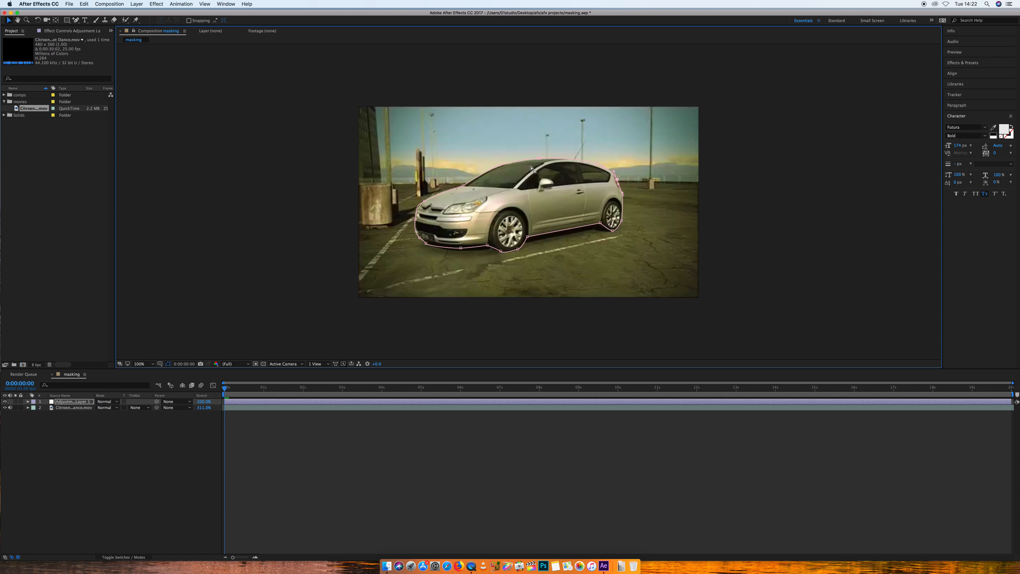
Reveal the adjustment layer's mask and set its outline colour to bright red F30053
click(71, 402)
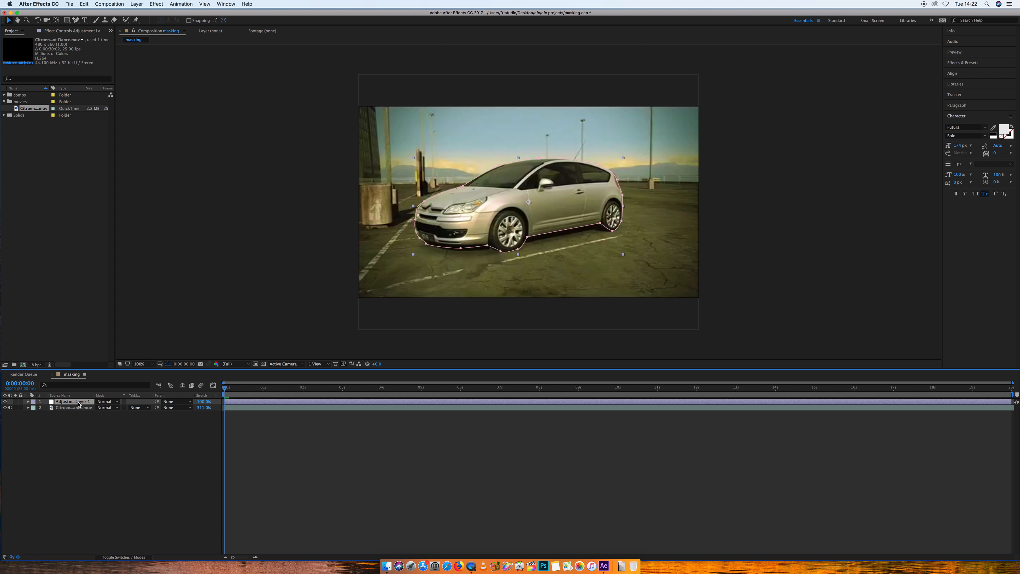
key(m)
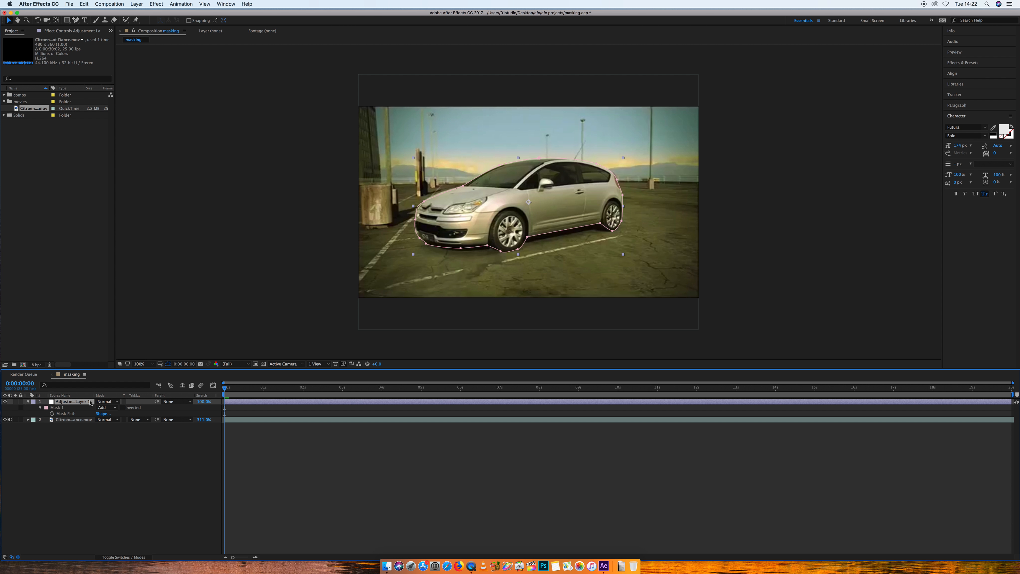
click(46, 408)
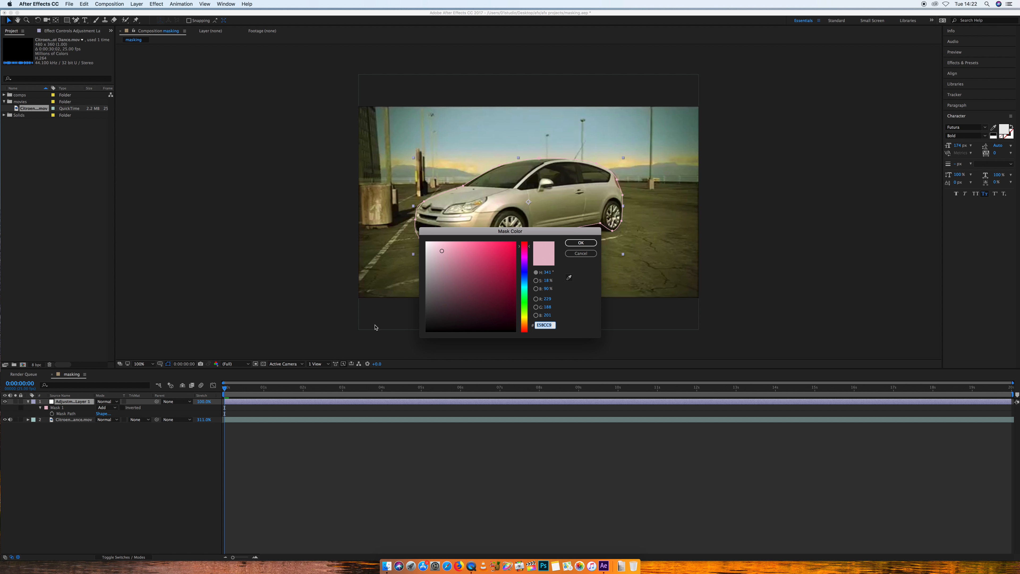
click(513, 246)
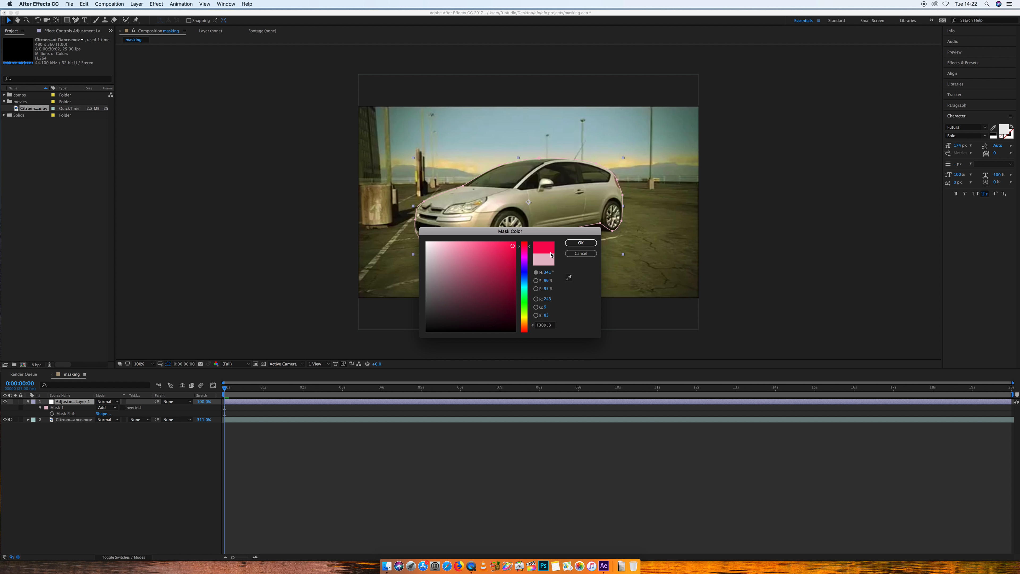
click(581, 243)
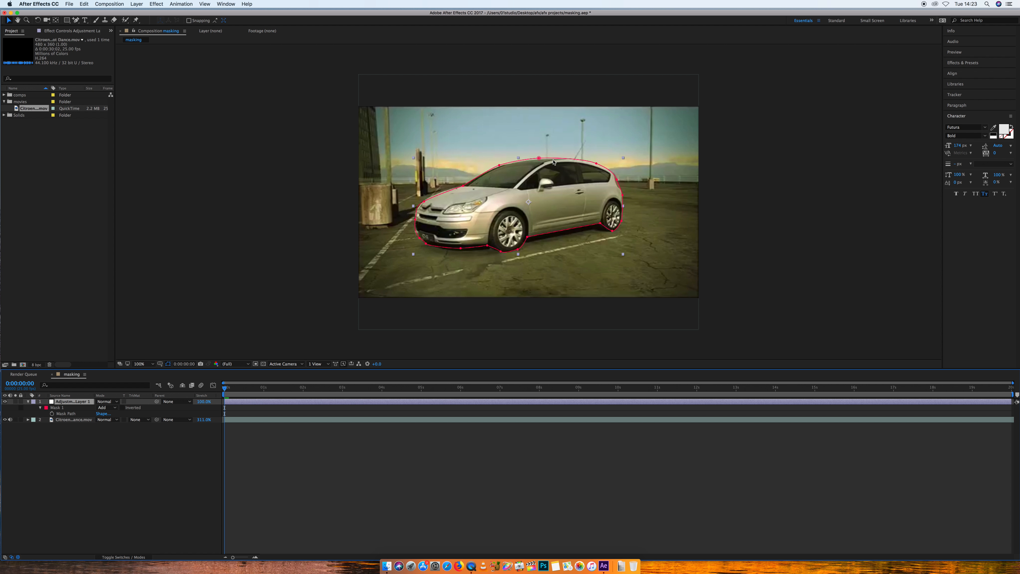
Undo the mask colour change and the vertex edits, back to the open path at the front bumper
click(569, 172)
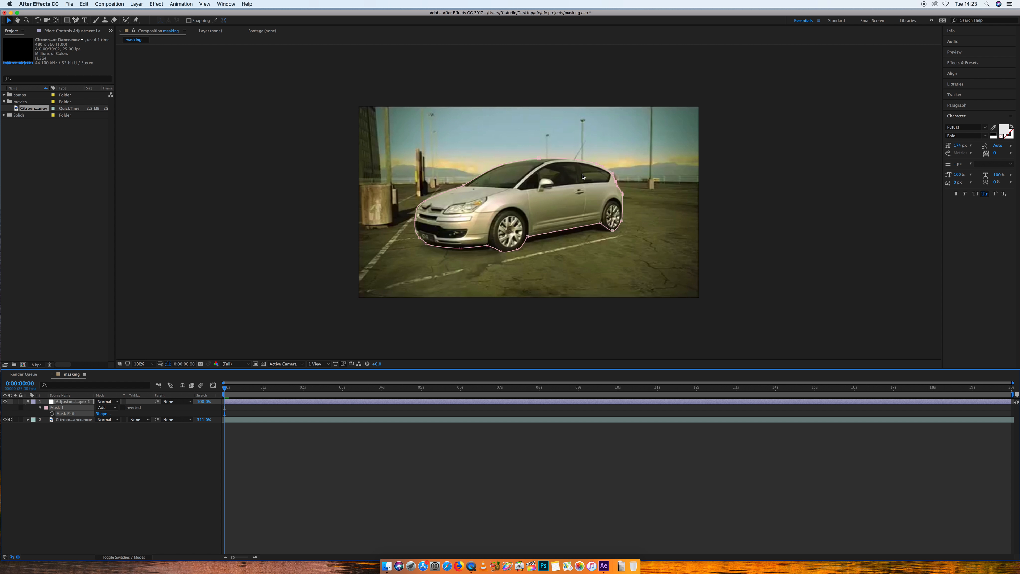
key(super+z)
key(super+z)
key(super+z)
key(super+z)
key(super+z)
key(super+z)
key(super+z)
key(super+z)
key(super+z)
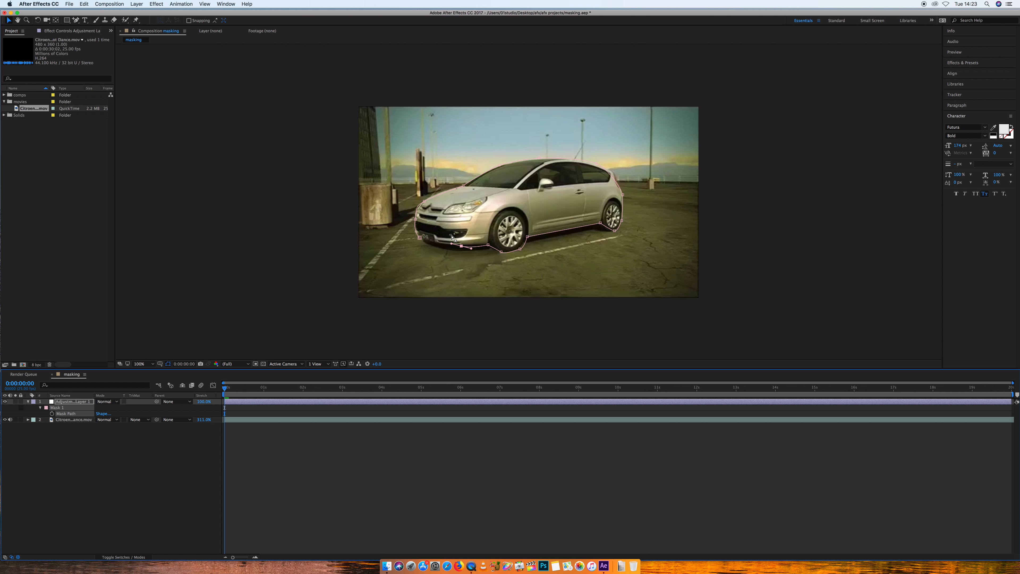
Close the mask path at the front bumper with the Pen tool and move its lower corner vertex slightly down
click(75, 19)
click(97, 21)
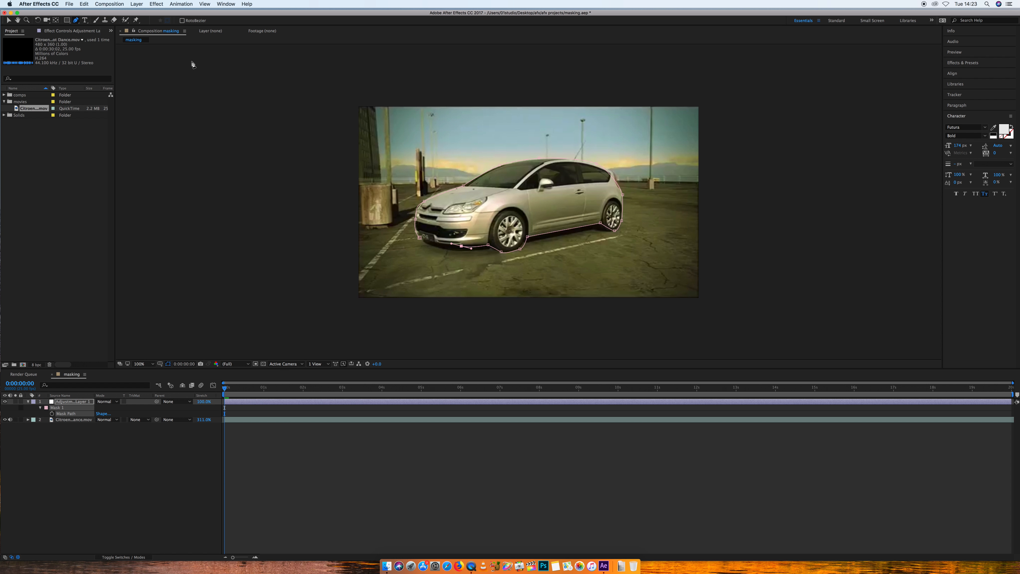
key(super+z)
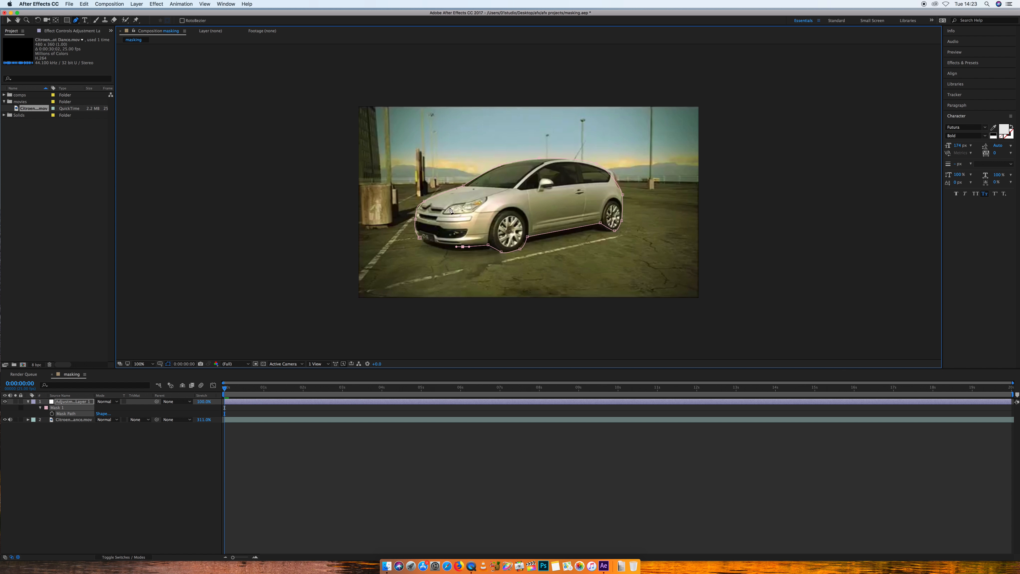
click(420, 240)
key(v)
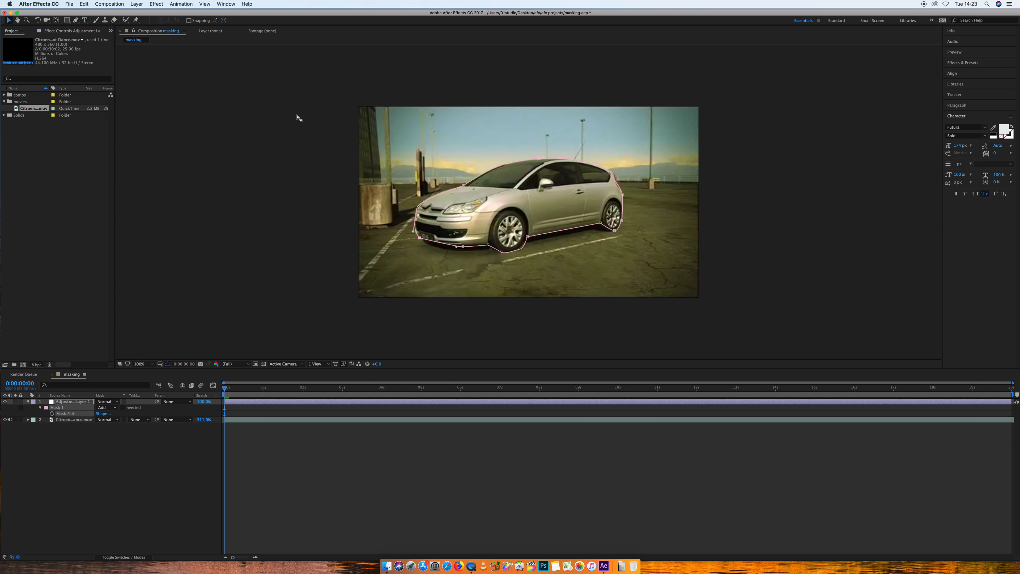
drag(420, 237, 423, 243)
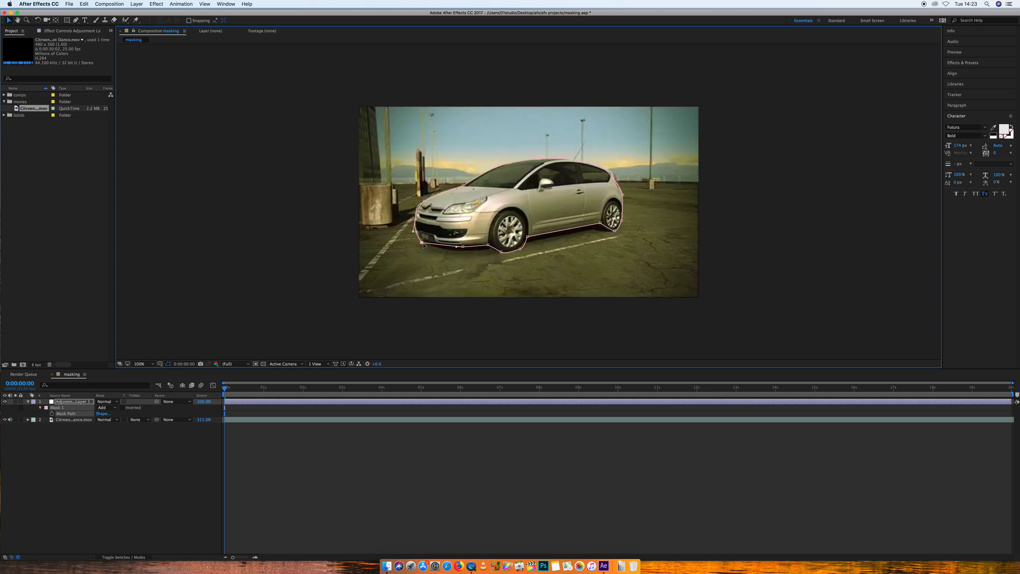
Round the mask corner below the front bumper with the Convert Vertex tool and nudge that vertex onto the bodywork
drag(75, 20, 93, 43)
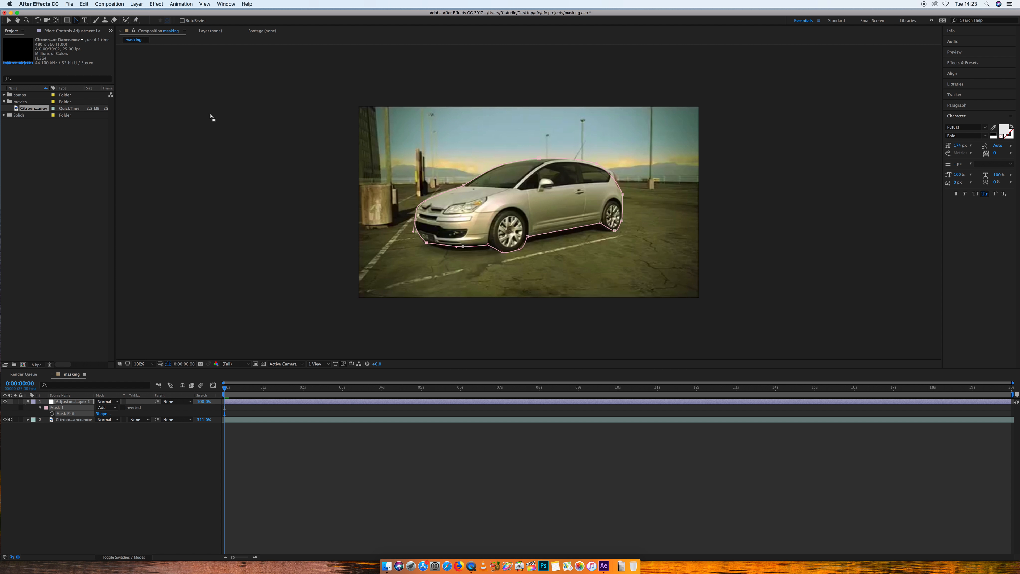
click(427, 243)
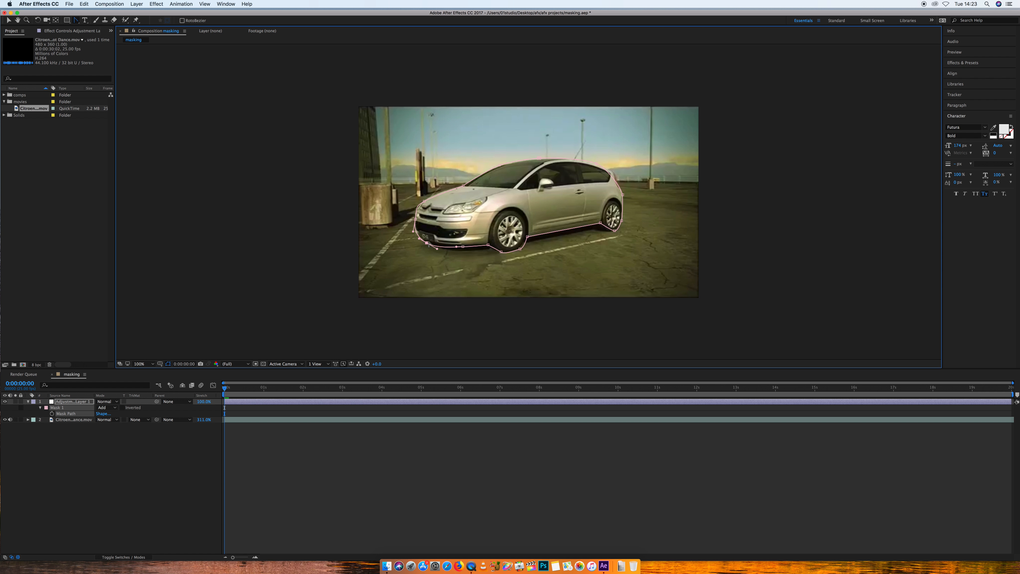
key(v)
drag(427, 243, 425, 243)
Enable Mask Path keyframing on the first frame and shift the whole mask slightly to match the car at 0:00:01:01
click(52, 414)
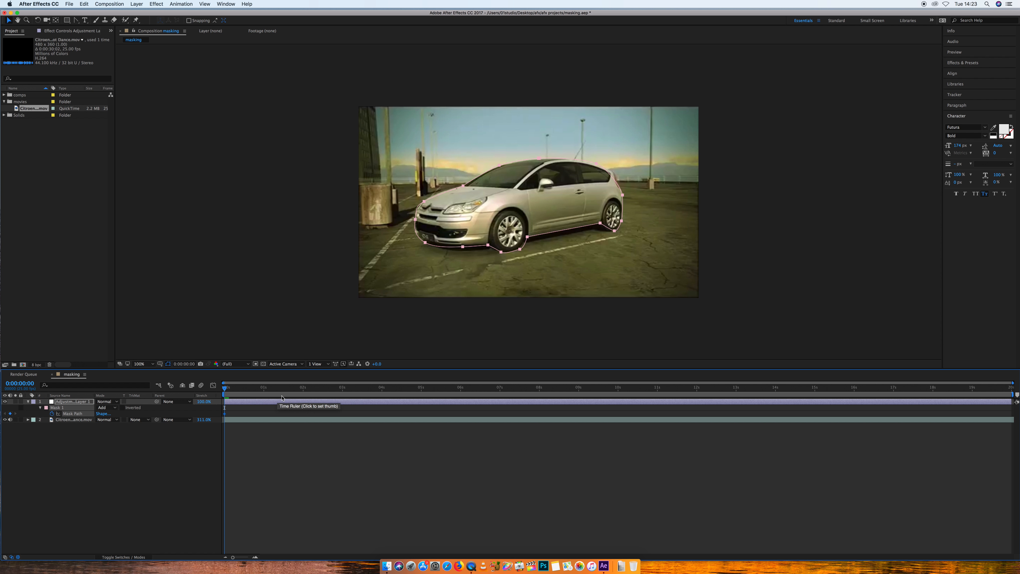
drag(230, 392, 266, 393)
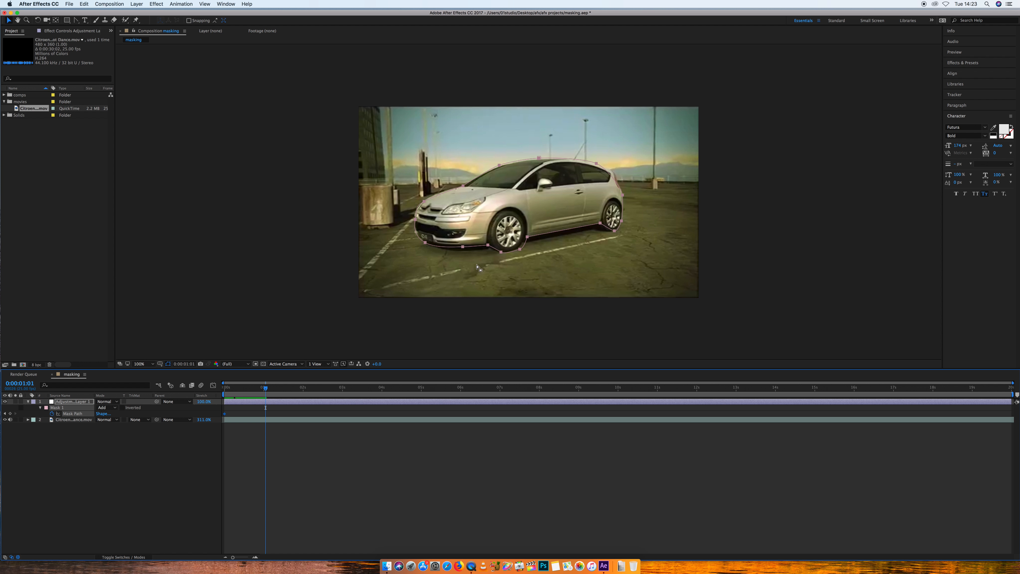
click(447, 249)
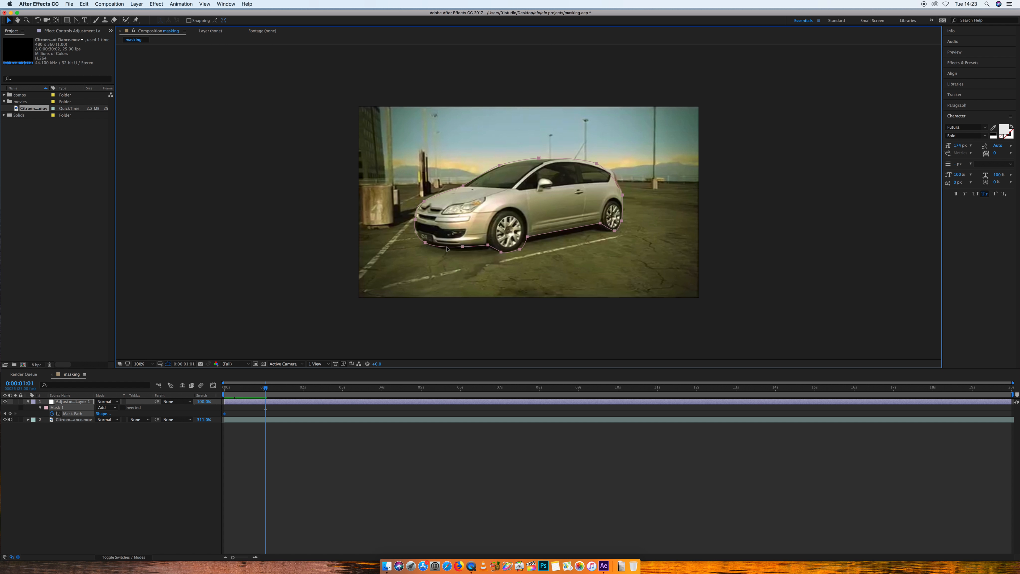
double_click(447, 249)
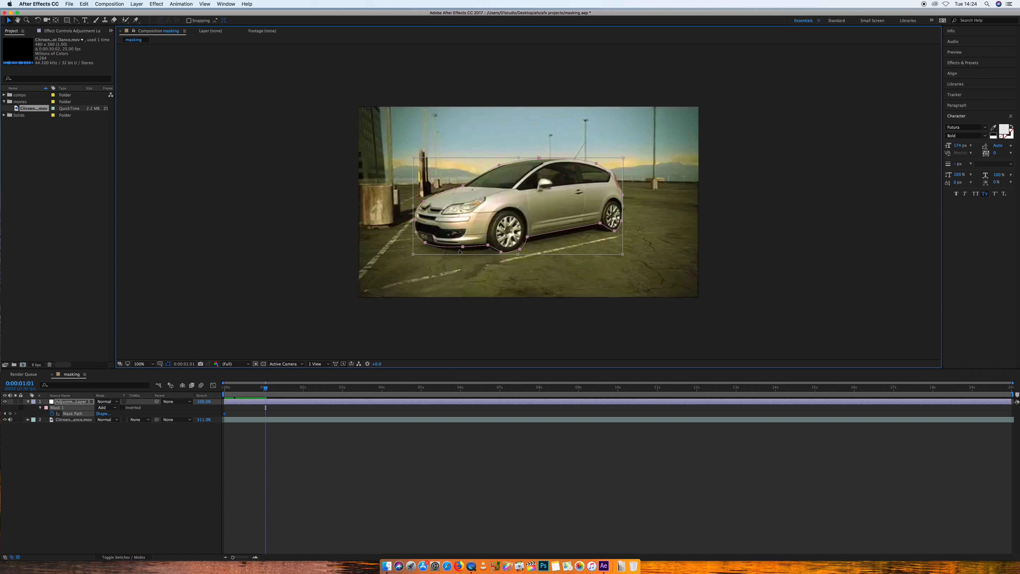
drag(449, 249, 449, 250)
key(Return)
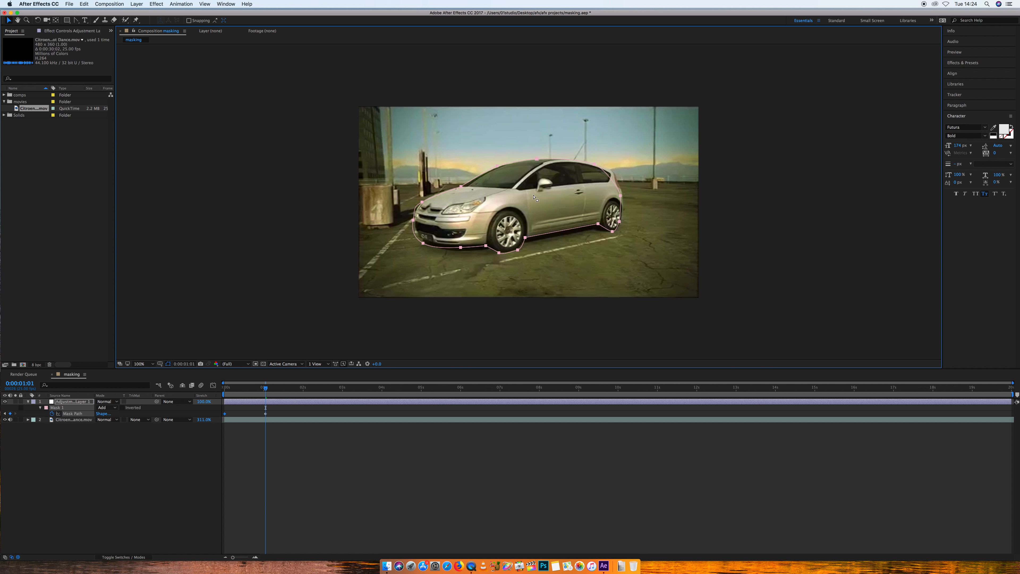
Move the mask vertices at the rear wheel and rear window edge to fit the car at 0:00:01:01
click(509, 217)
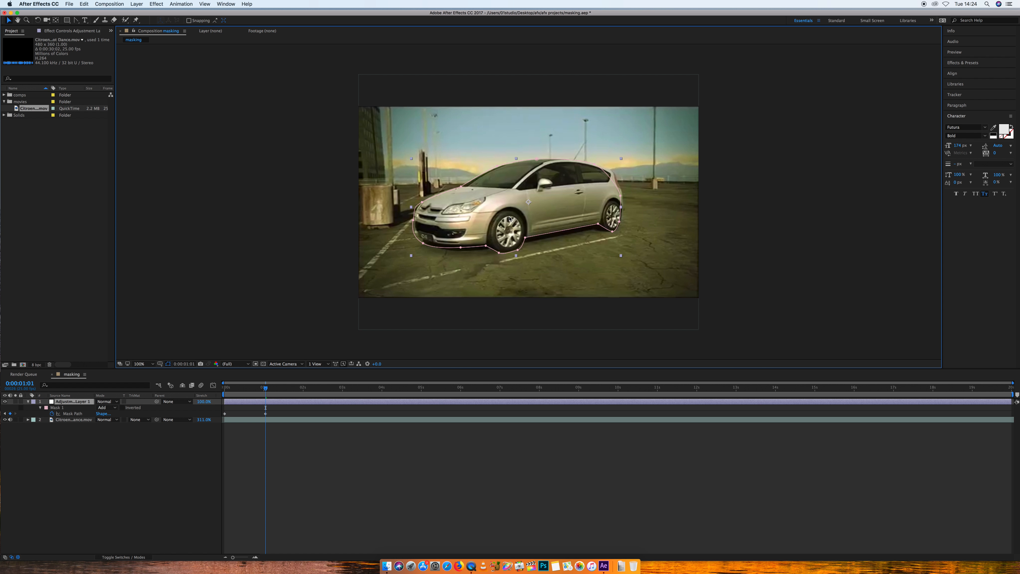
click(525, 238)
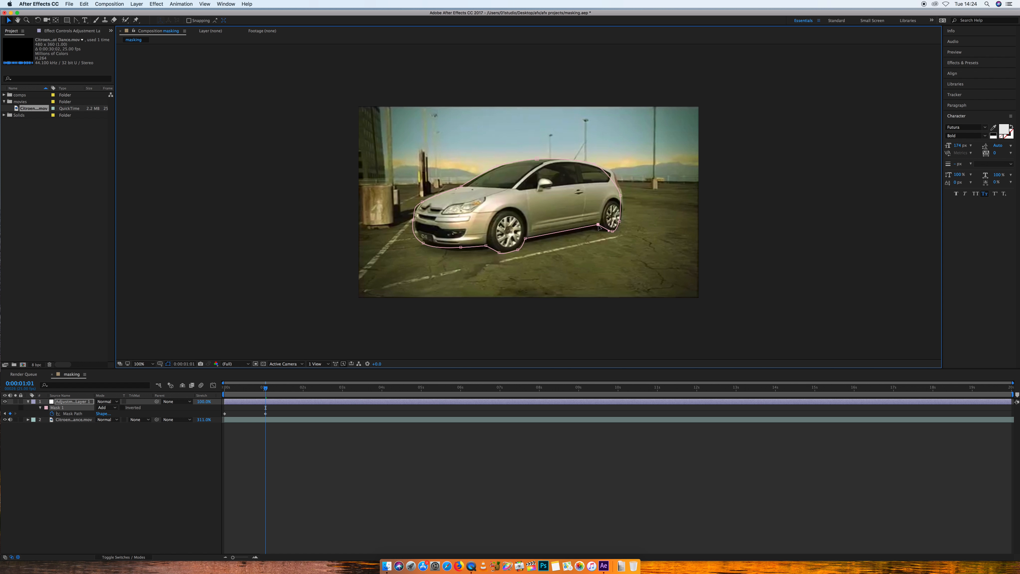
click(620, 221)
mouse_move(619, 221)
mouse_down()
mouse_move(613, 227)
mouse_move(623, 219)
mouse_up()
drag(618, 176, 616, 173)
Set Mask 1's outline colour to bright red FB0050 and move the rear roof vertex to follow the car's outline
click(46, 407)
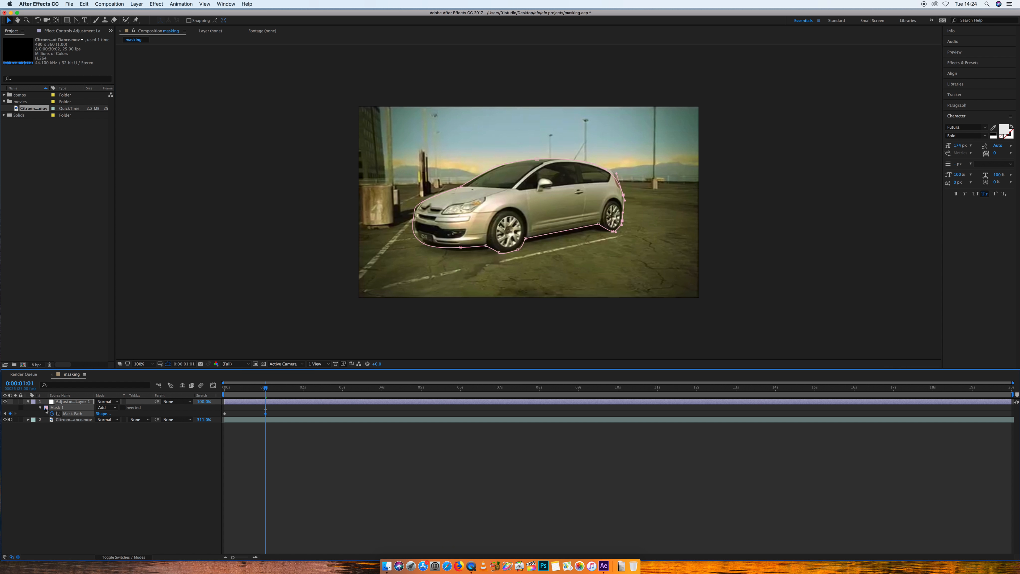
click(515, 242)
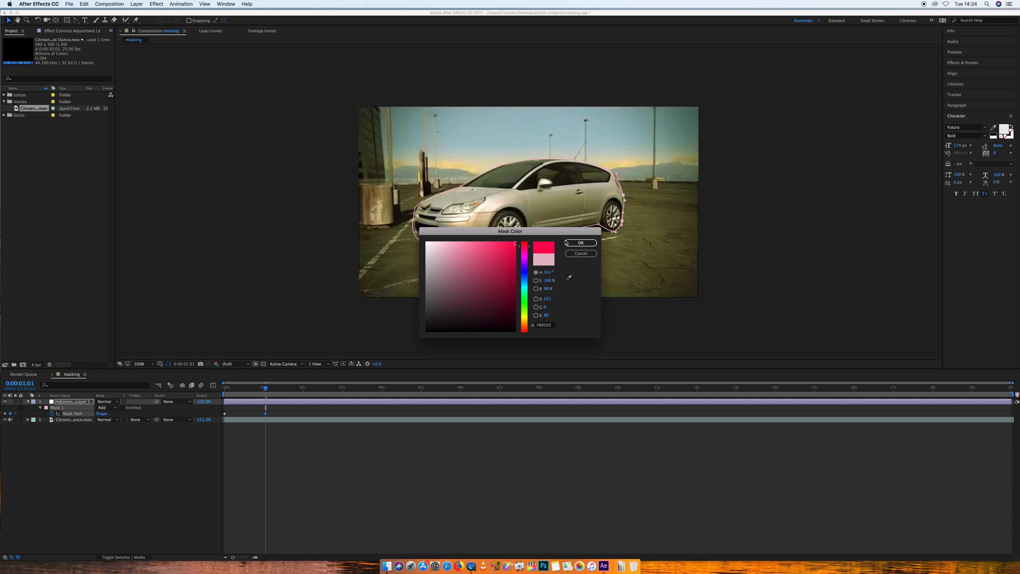
click(570, 243)
drag(594, 165, 599, 163)
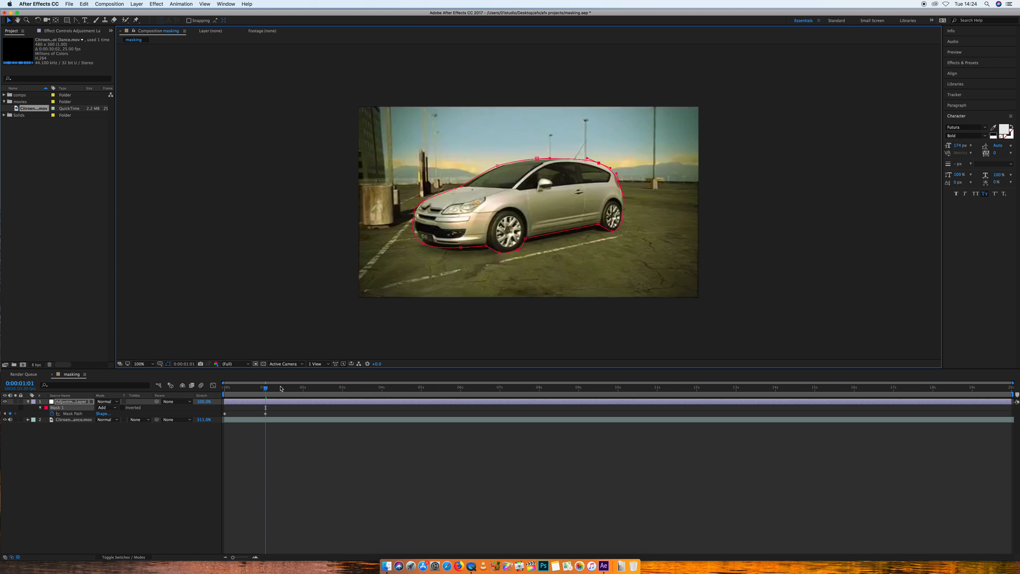
Adjust the mask vertices around the front bumper to follow the car at 0:00:02:04
key(space)
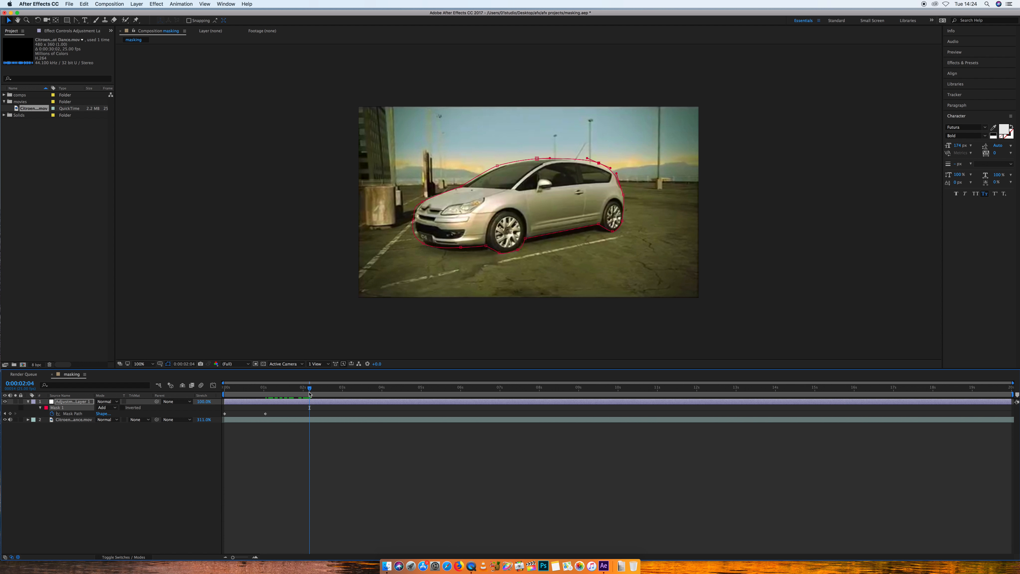
click(424, 246)
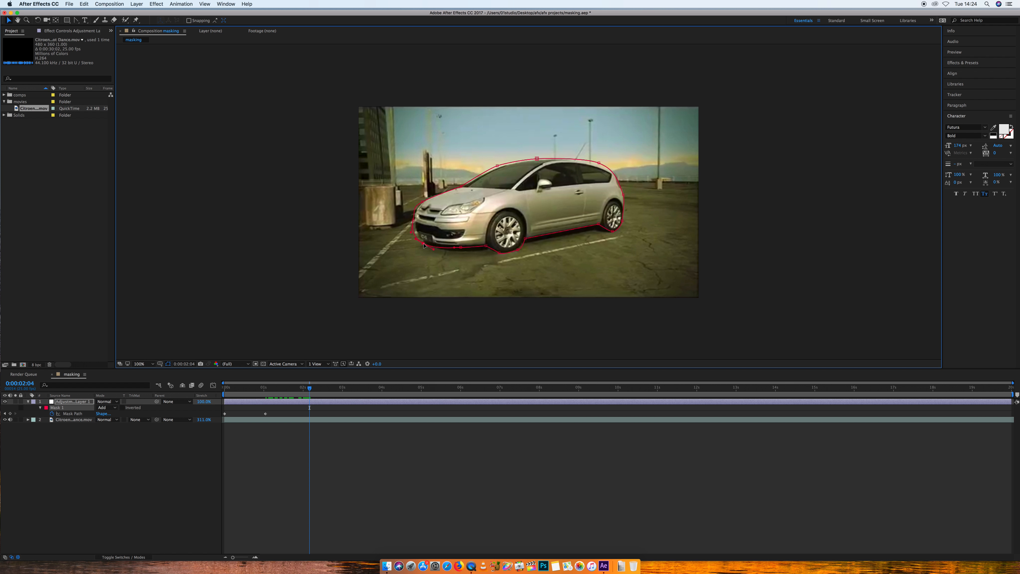
drag(425, 244, 413, 224)
Shift the whole mask down and to the right to match the car at 0:00:03:17
drag(312, 388, 369, 388)
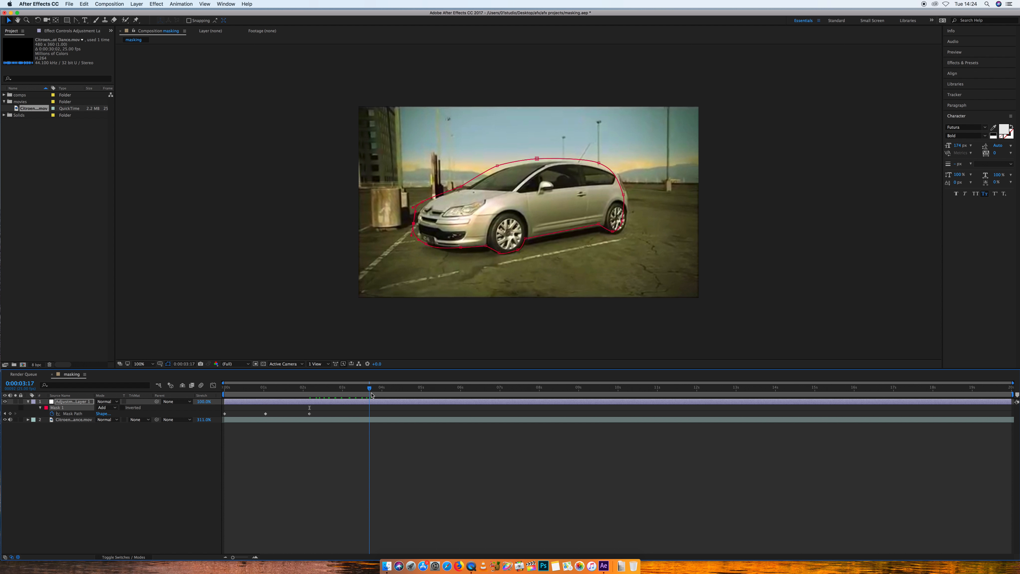
double_click(556, 233)
drag(556, 234, 562, 238)
Move the whole mask slightly down and to the right over the car at 0:00:05:07 and deselect it
key(space)
mouse_move(430, 395)
mouse_down()
mouse_move(448, 395)
mouse_move(432, 394)
mouse_up()
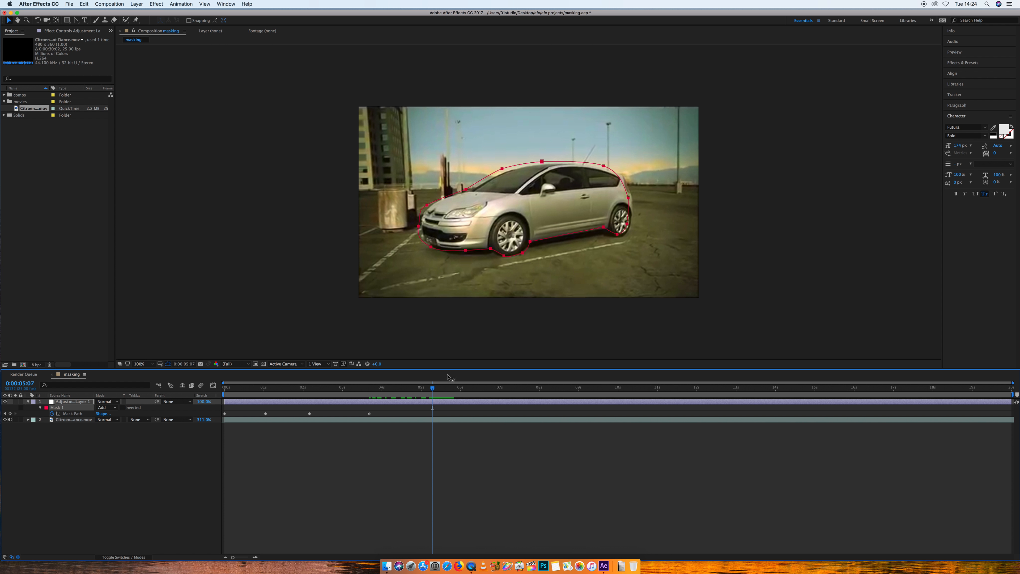
double_click(556, 241)
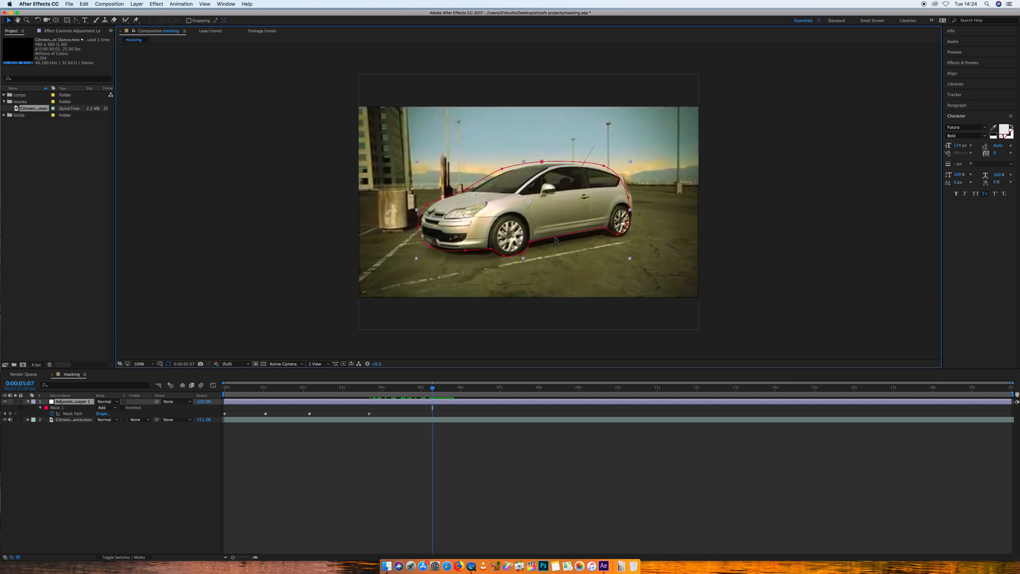
drag(557, 239, 558, 240)
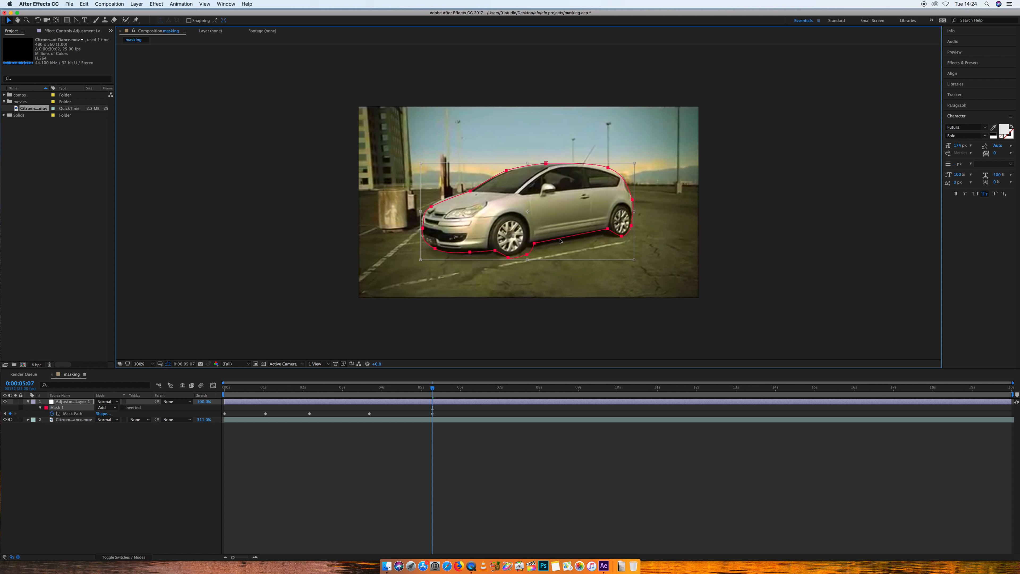
click(463, 440)
Check the animated mask around 0:00:04:13 and apply the 4-Color Gradient effect to the adjustment layer
drag(406, 389, 347, 389)
click(402, 388)
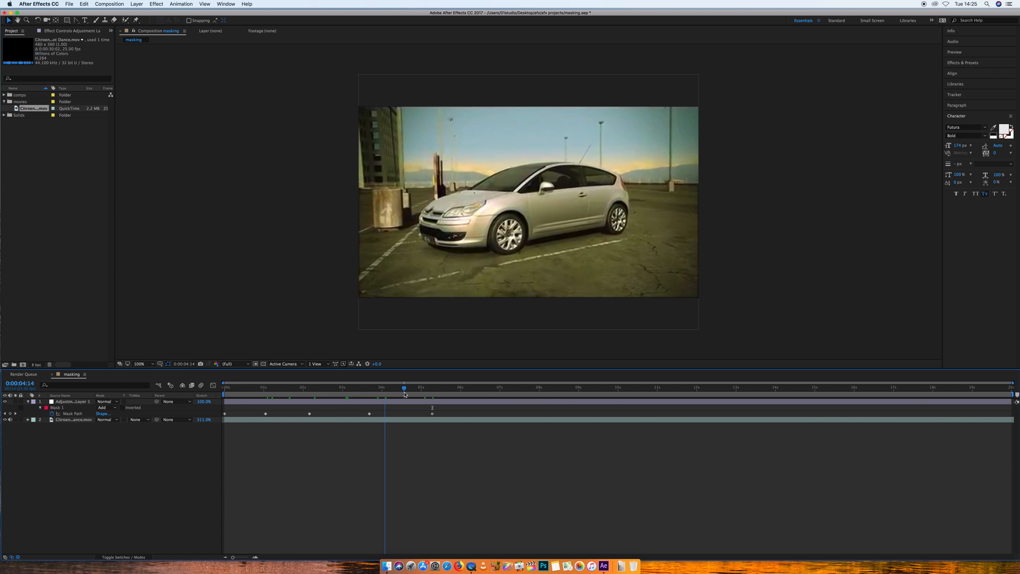
click(384, 402)
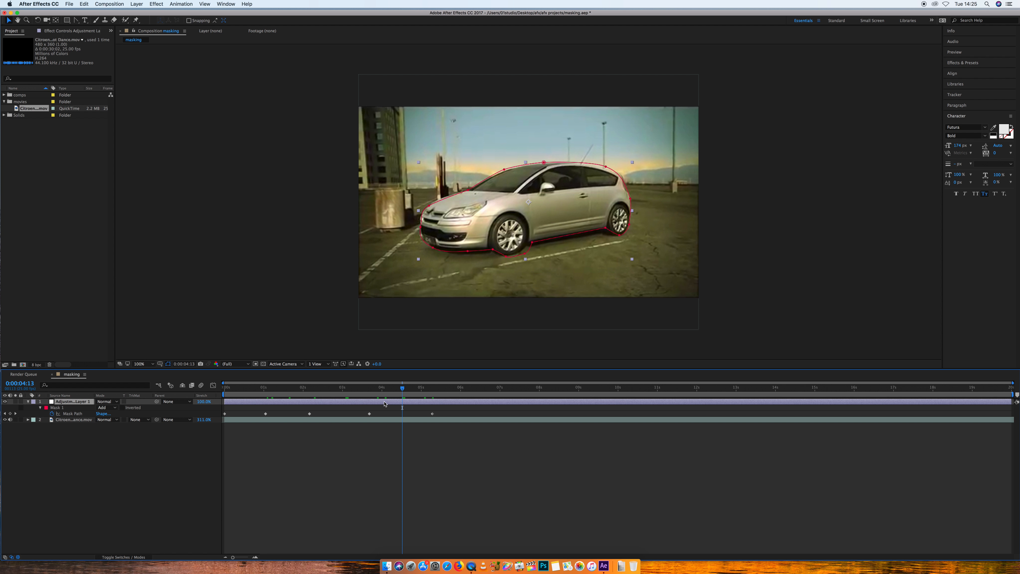
click(156, 4)
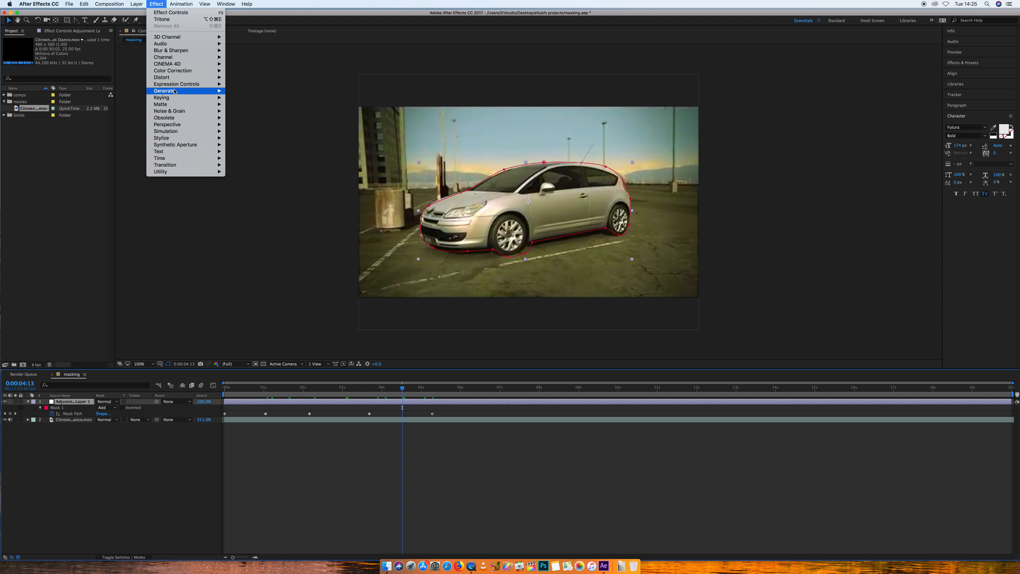
click(240, 92)
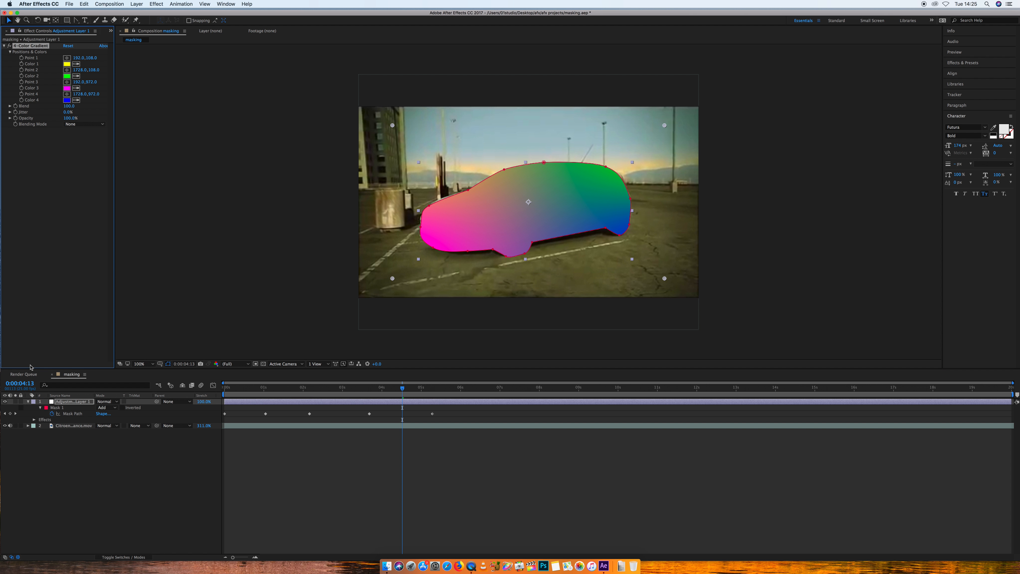
Add Mask 1 as the 4-Color Gradient's mask reference in its compositing options and set its blending mode to Multiply
click(34, 419)
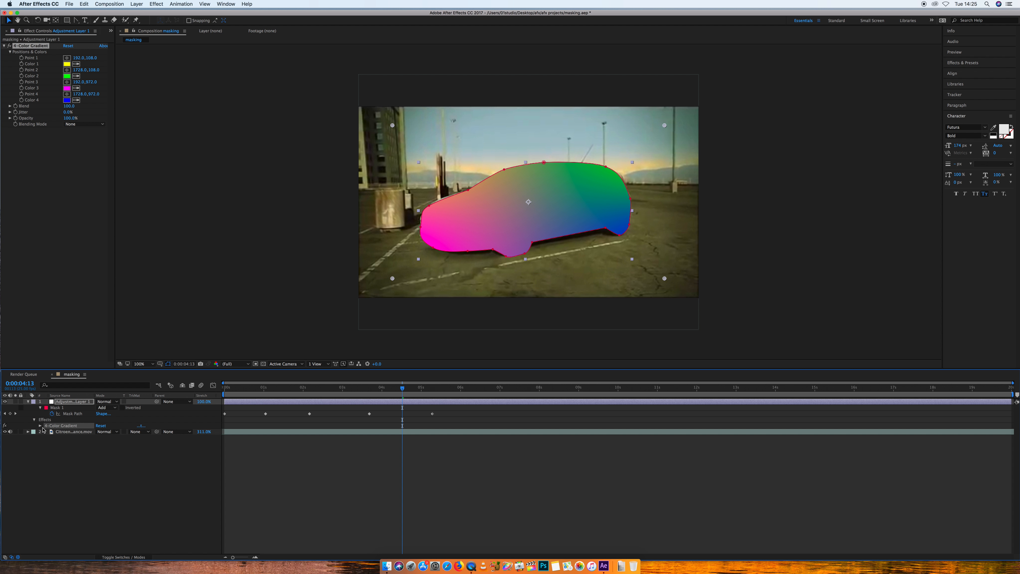
click(40, 426)
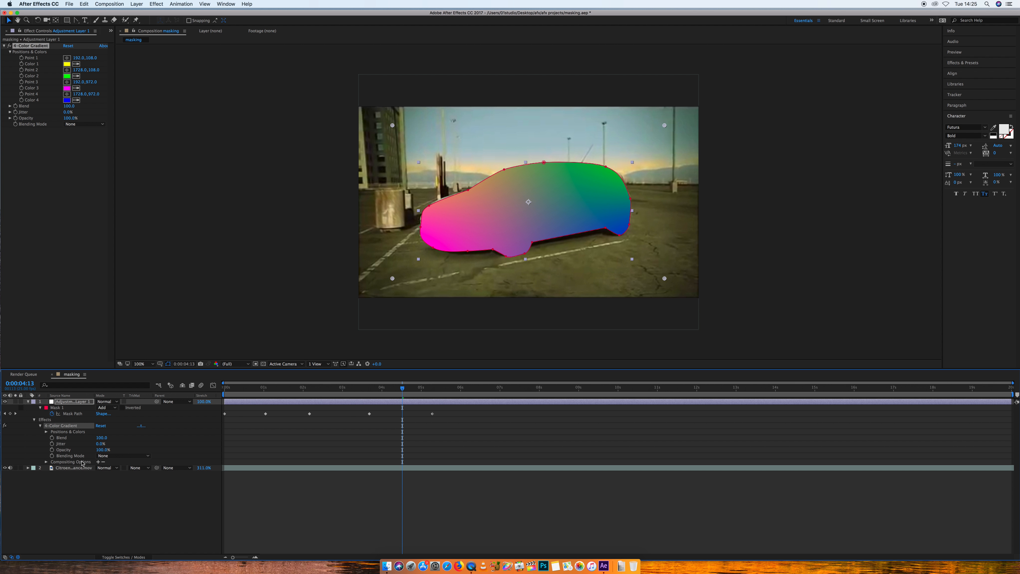
click(98, 461)
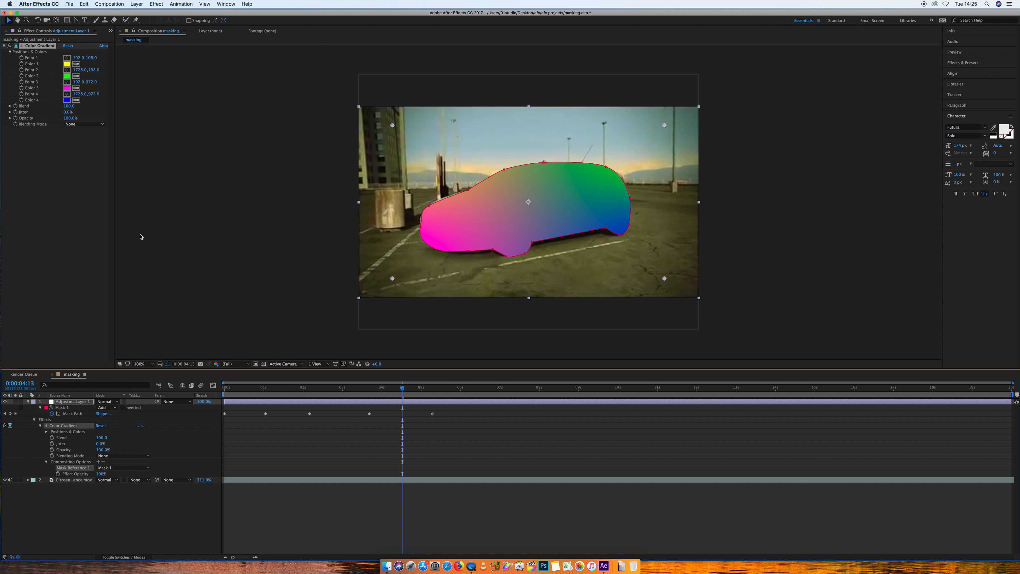
click(80, 125)
click(86, 156)
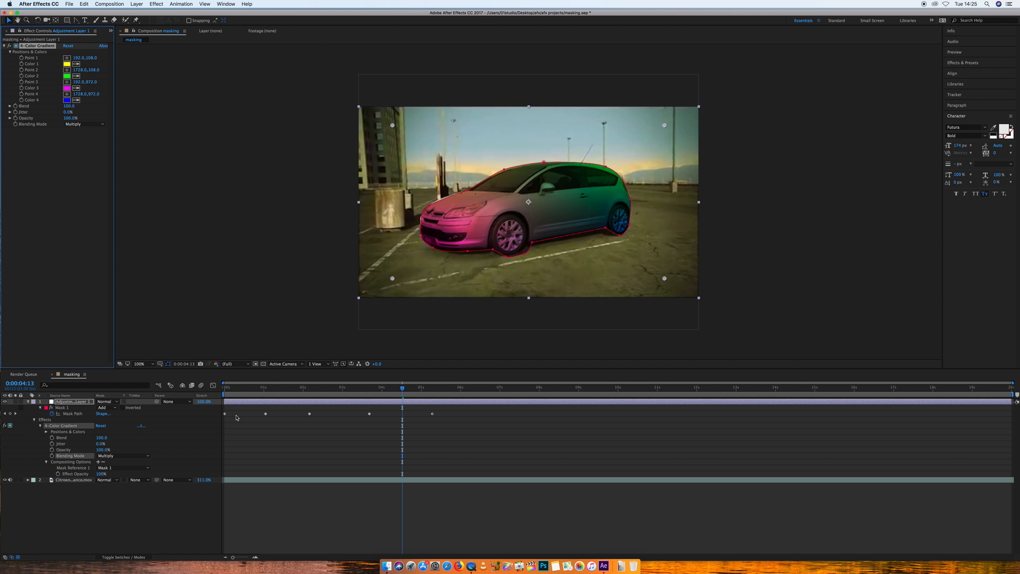
Return to the first frame and duplicate the animated car mask on the adjustment layer
drag(404, 388, 224, 392)
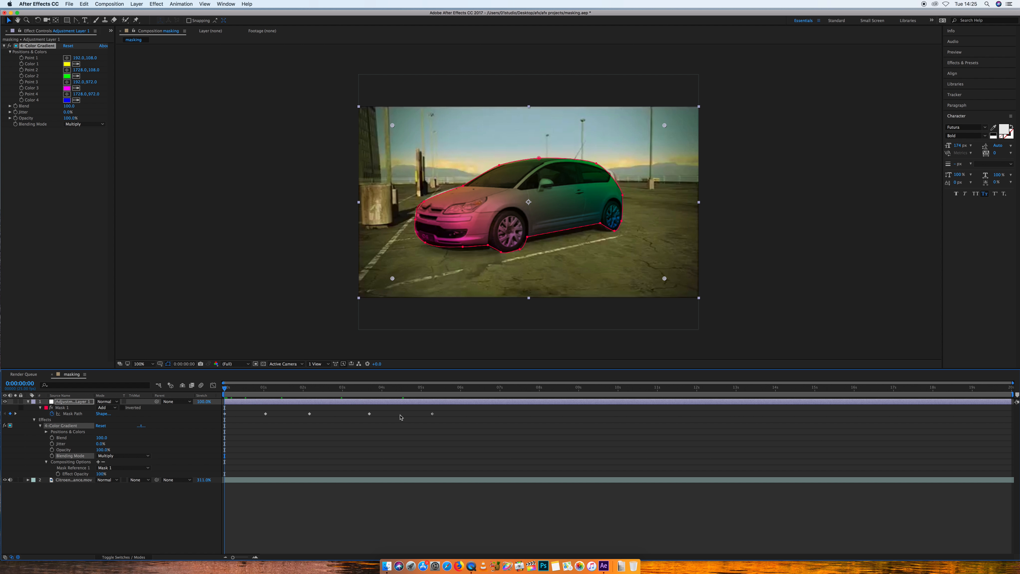
drag(461, 441, 215, 392)
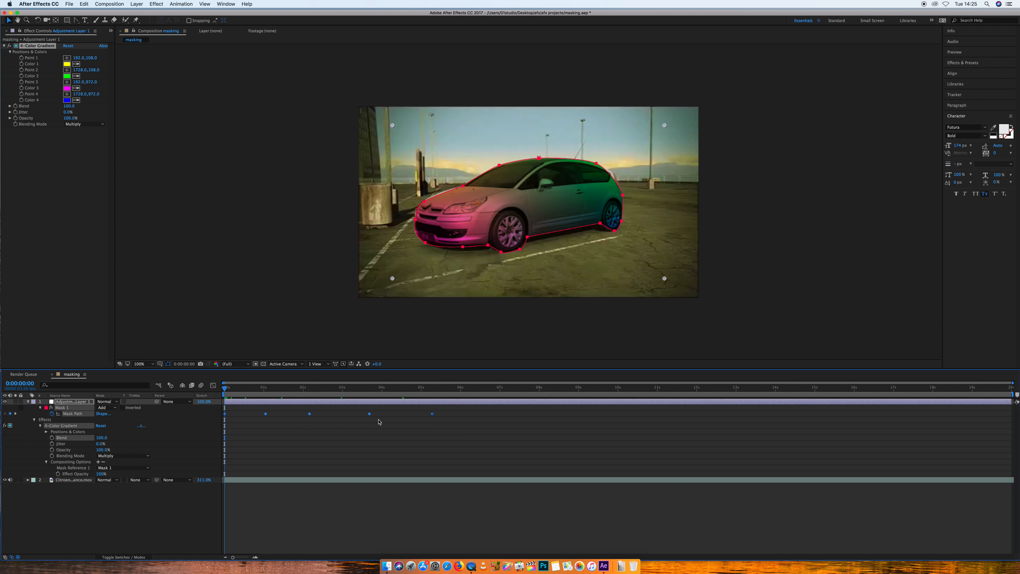
click(300, 506)
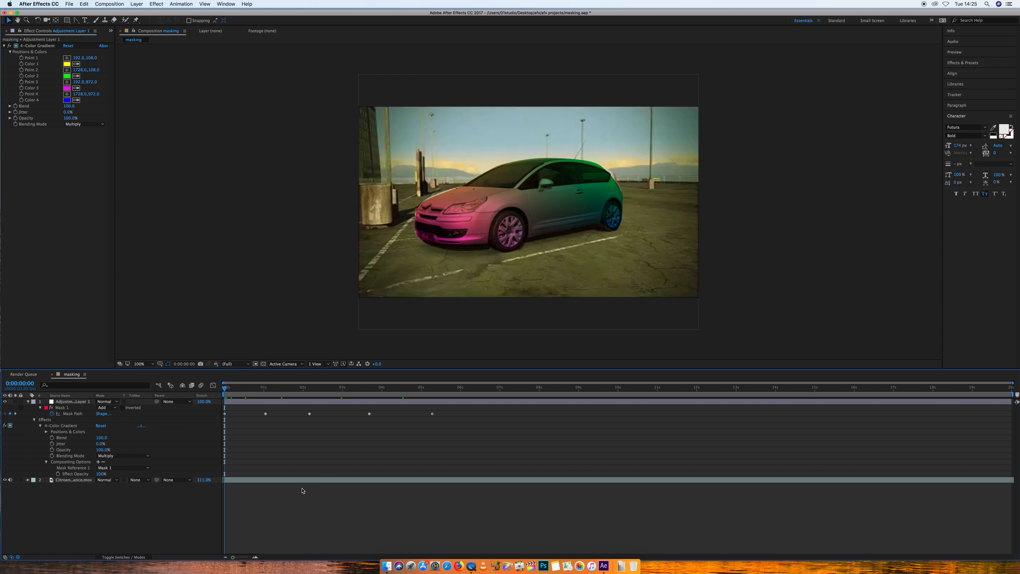
click(307, 403)
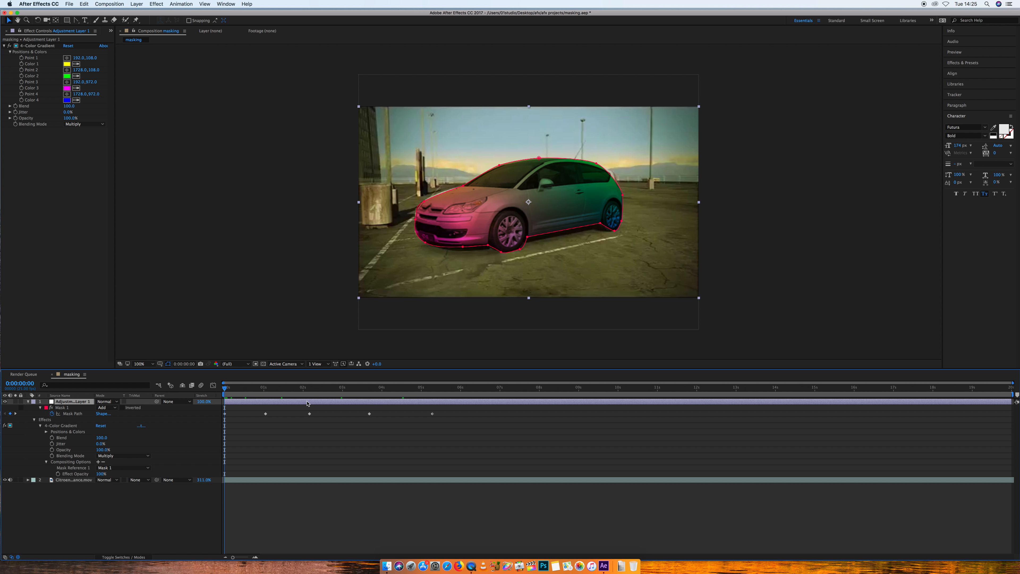
key(super+d)
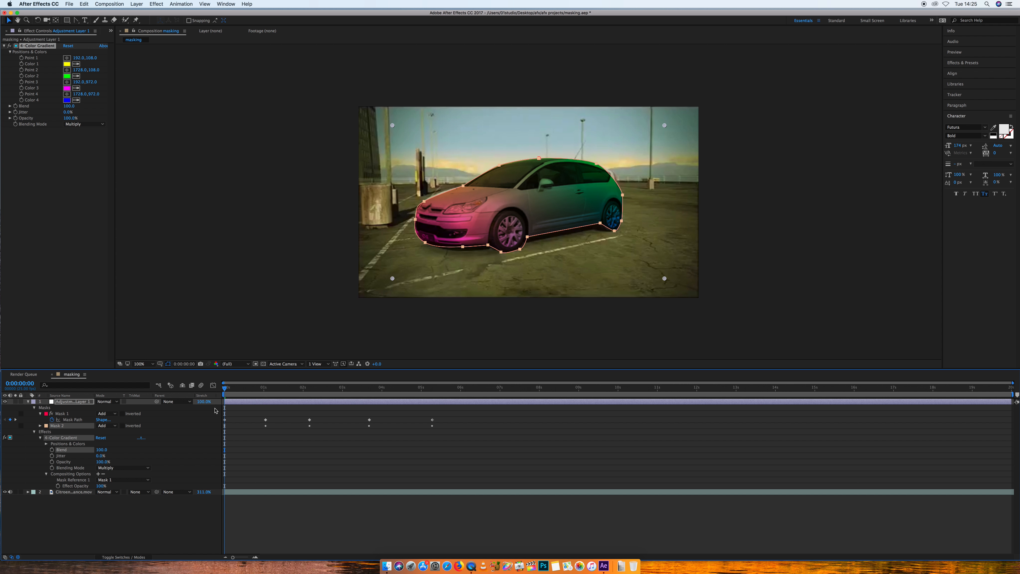
Set the duplicated mask's outline colour to blue 0C15EE
click(46, 425)
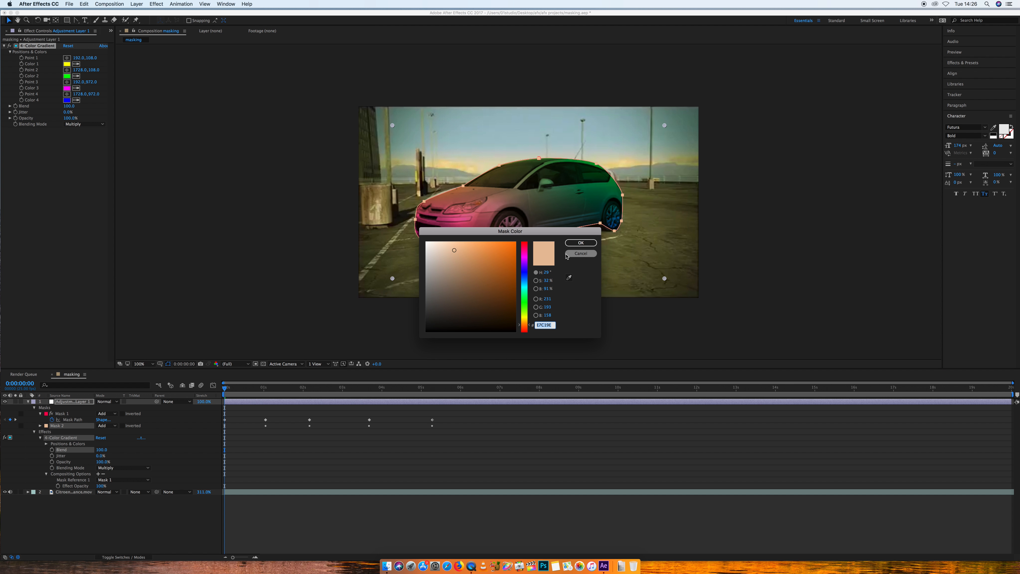
click(524, 272)
click(512, 247)
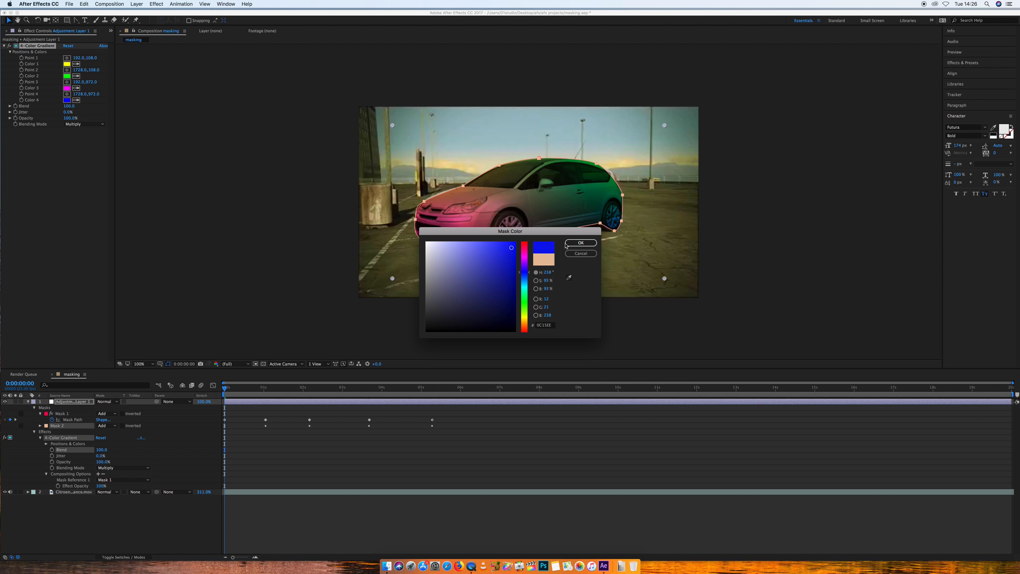
click(579, 243)
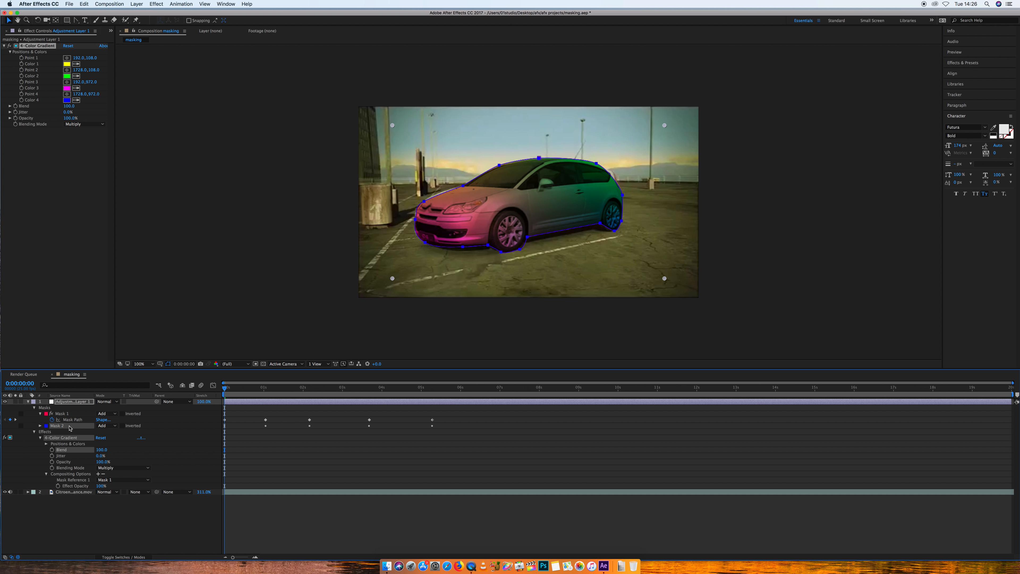
Apply the Fractal Noise effect from the Noise & Grain category to the adjustment layer
click(156, 4)
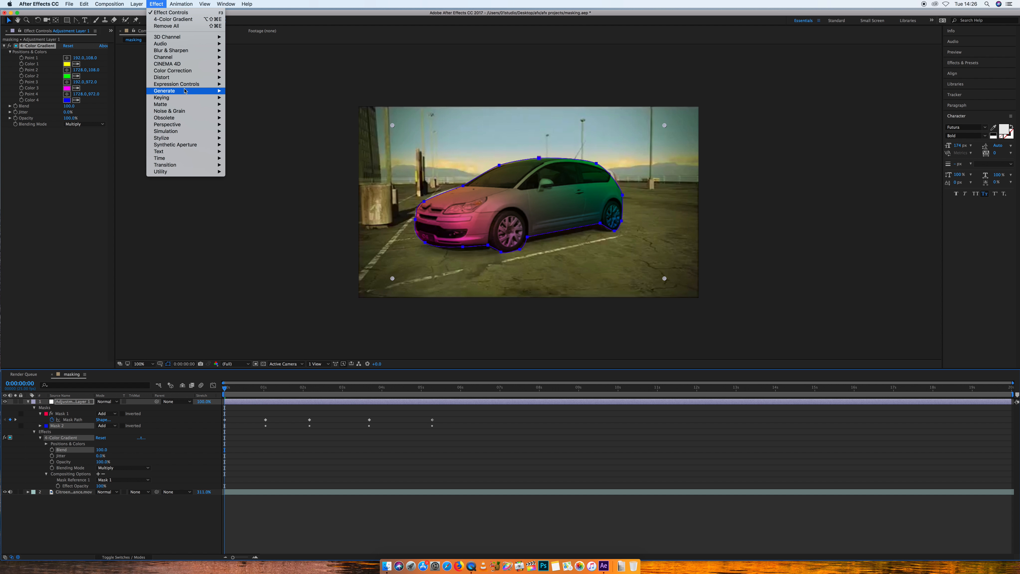
mouse_move(188, 119)
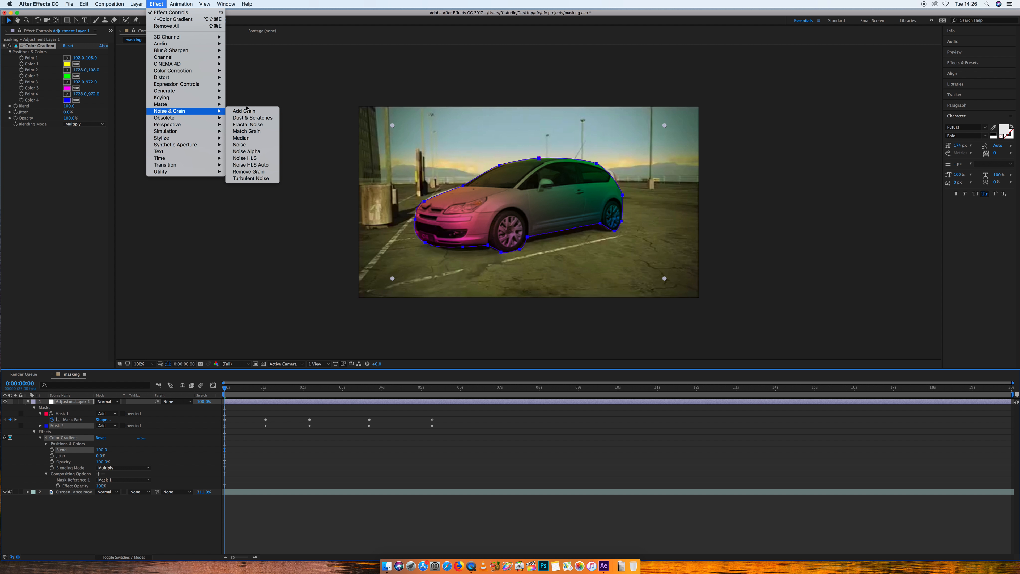
click(251, 125)
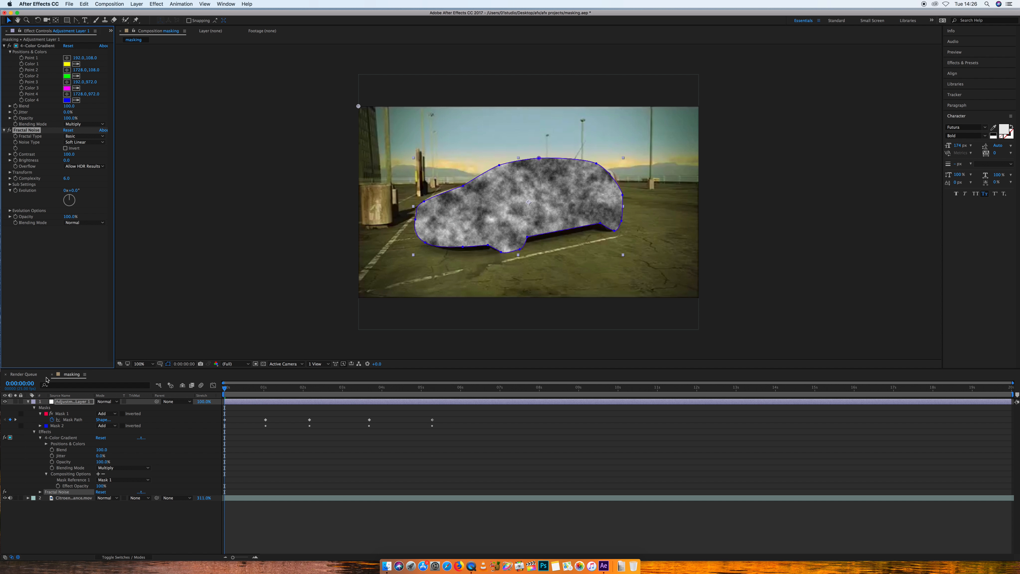
Add a mask reference to Fractal Noise's compositing options and set it to Mask 2
click(34, 432)
click(34, 432)
click(41, 437)
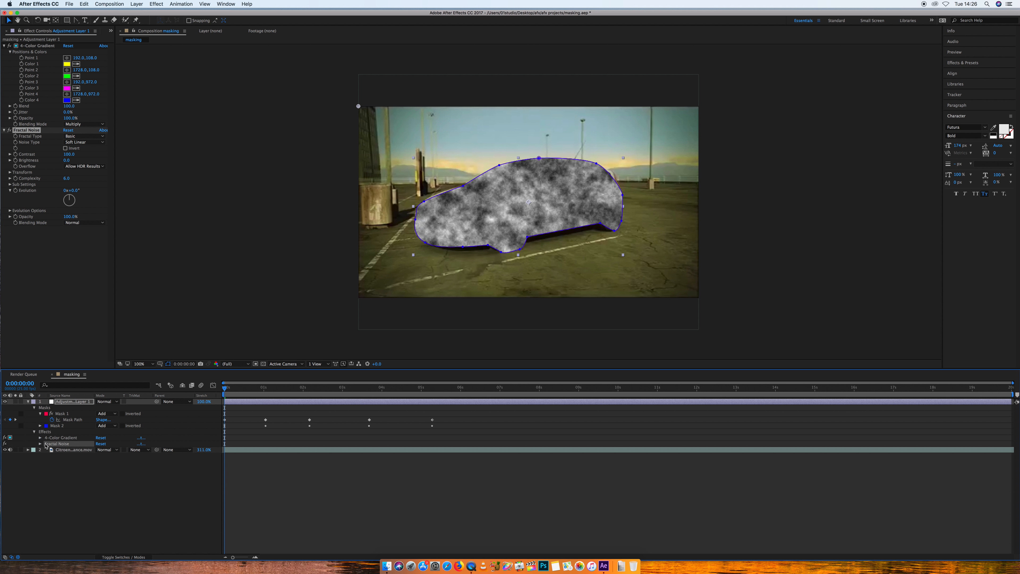
click(40, 443)
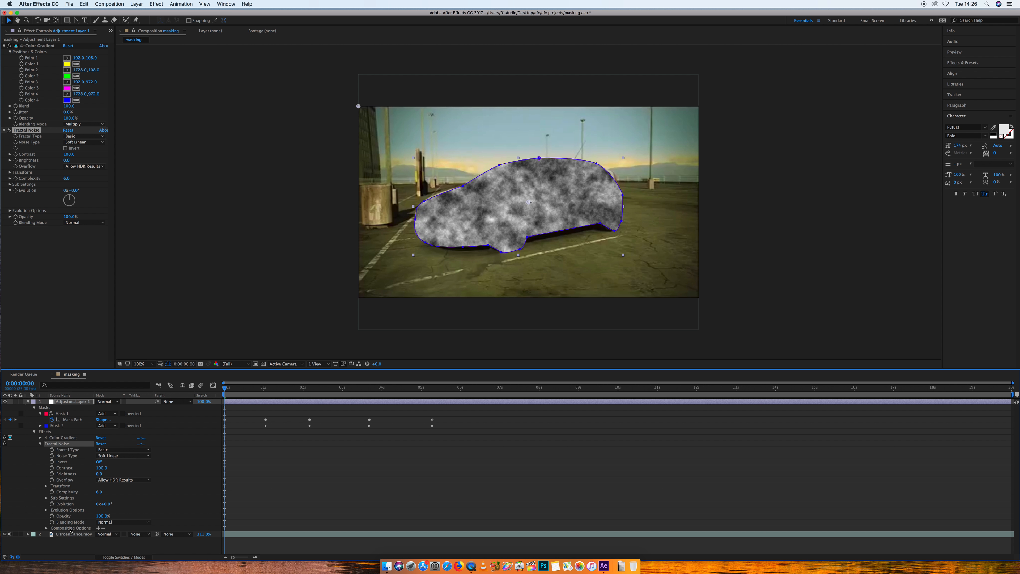
click(97, 529)
click(109, 534)
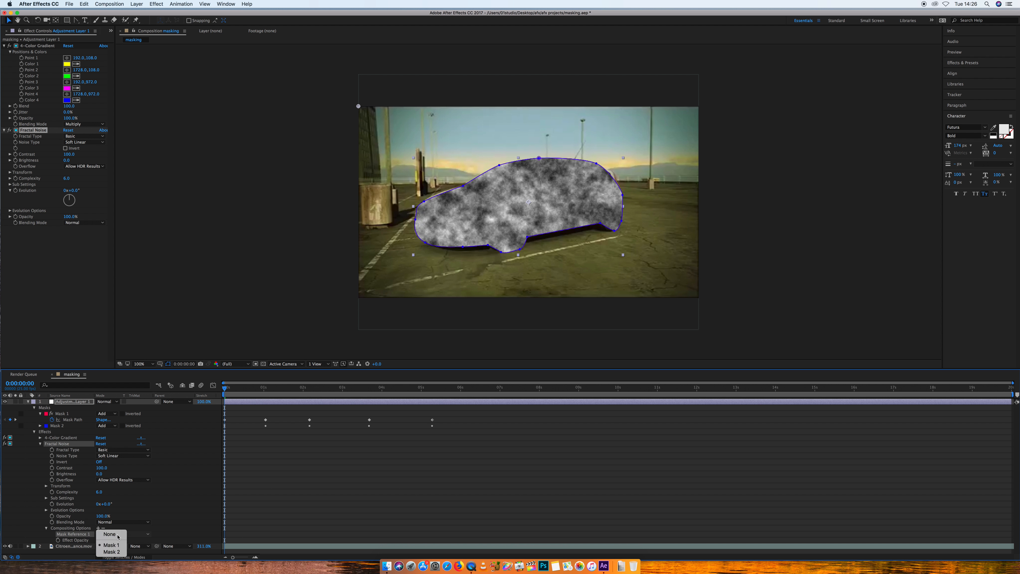
click(114, 552)
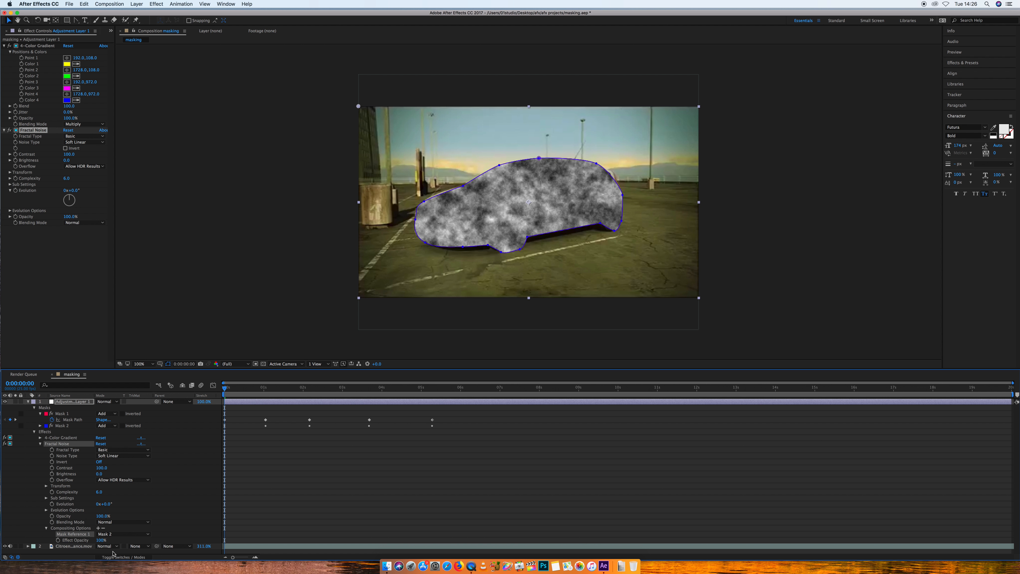
Invert Mask 2 and set Fractal Noise's blending mode to Multiply
click(41, 443)
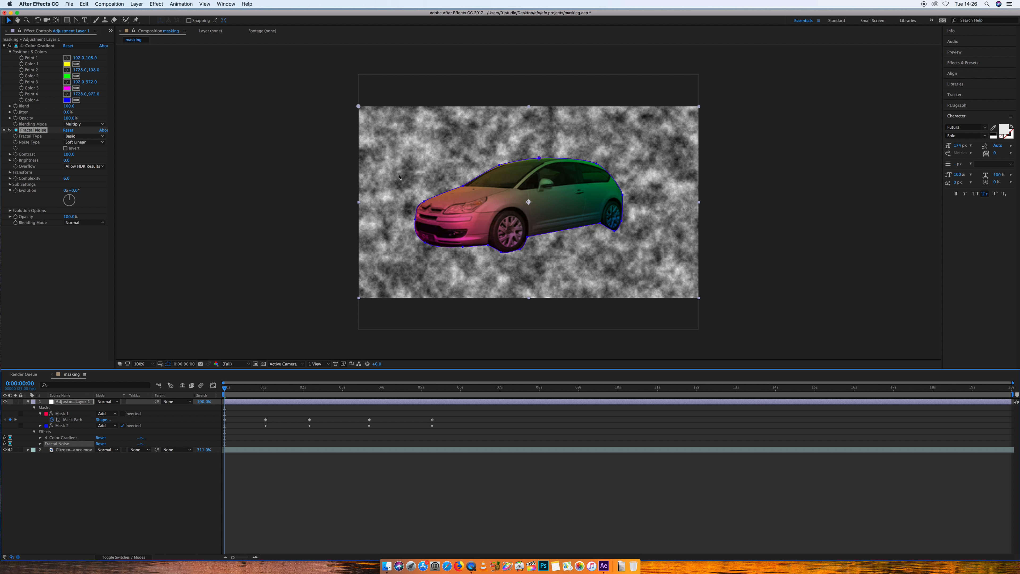
click(86, 222)
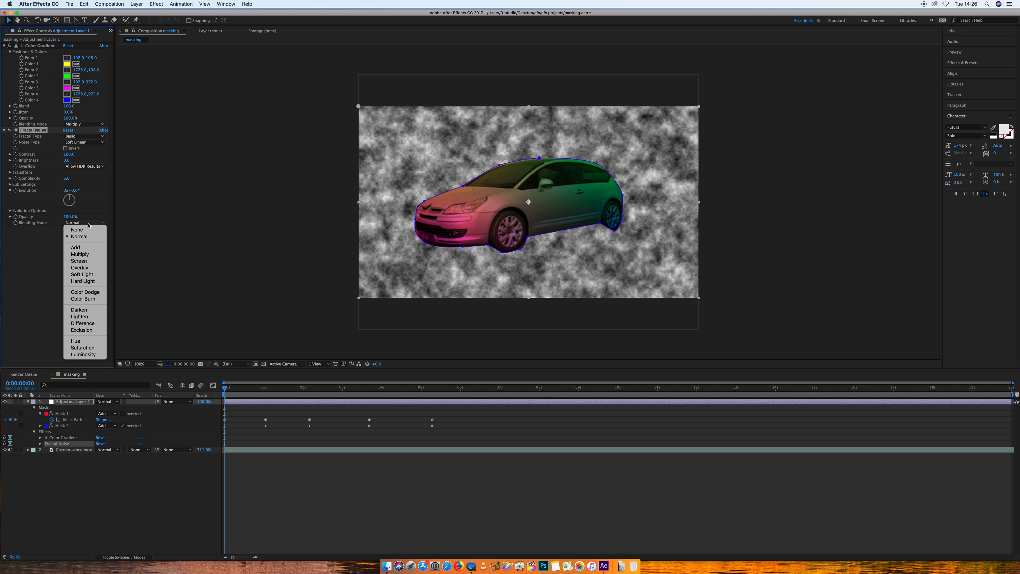
click(91, 255)
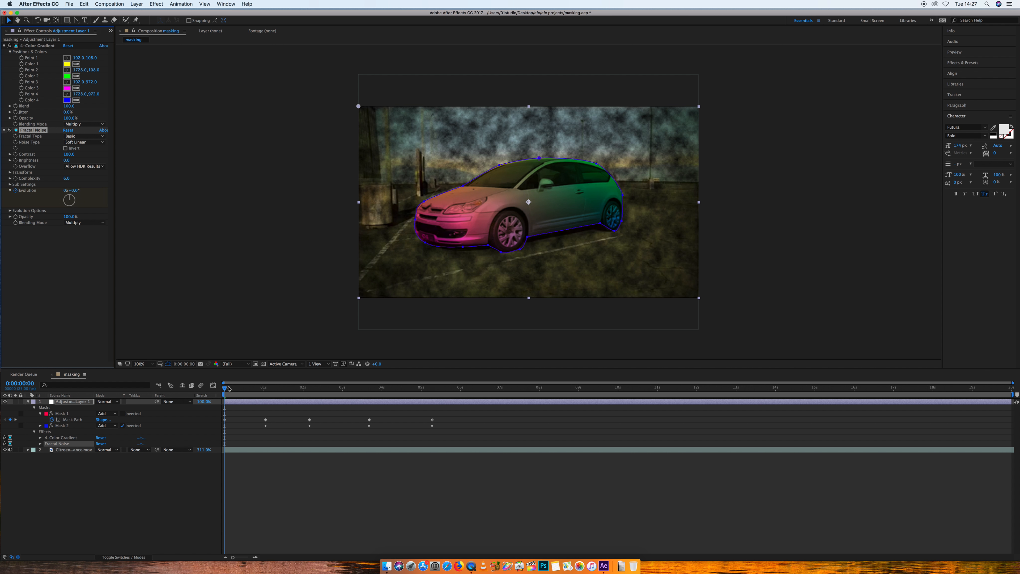
Animate Fractal Noise's Evolution from 0 at the first frame to 2 revolutions at 0:00:05:07, and set its opacity to 77%
drag(224, 389, 432, 389)
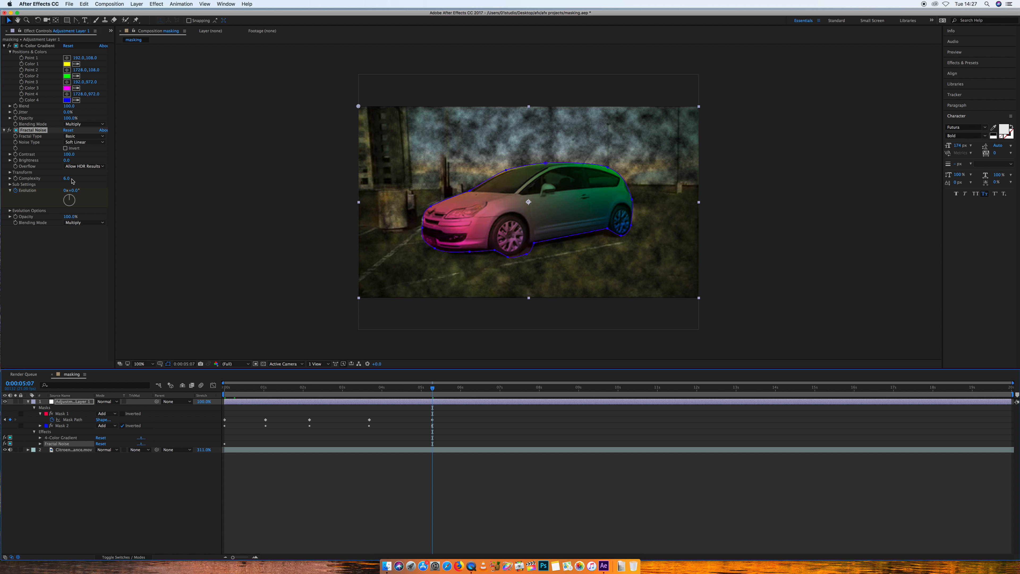
click(68, 191)
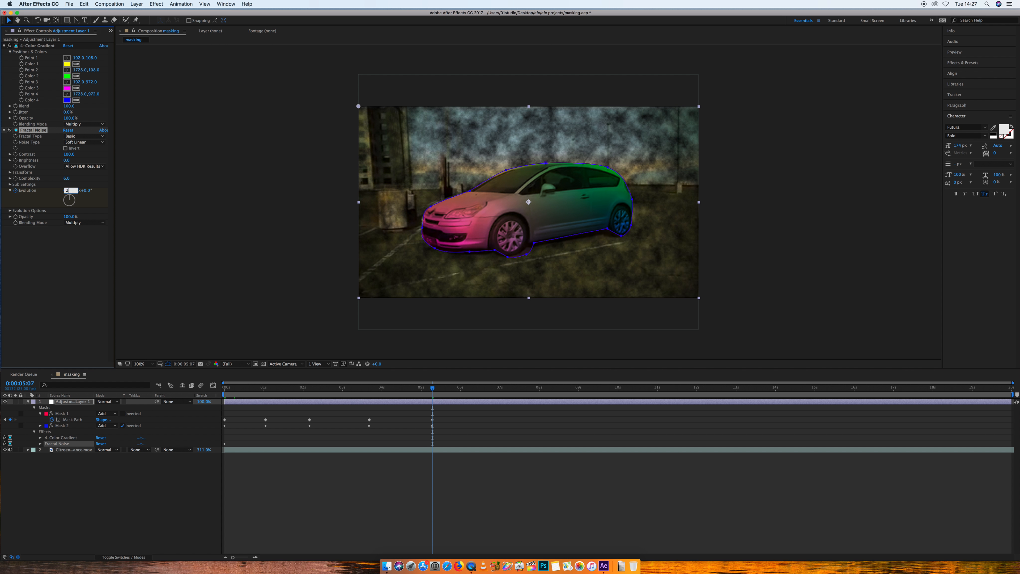
key(Return)
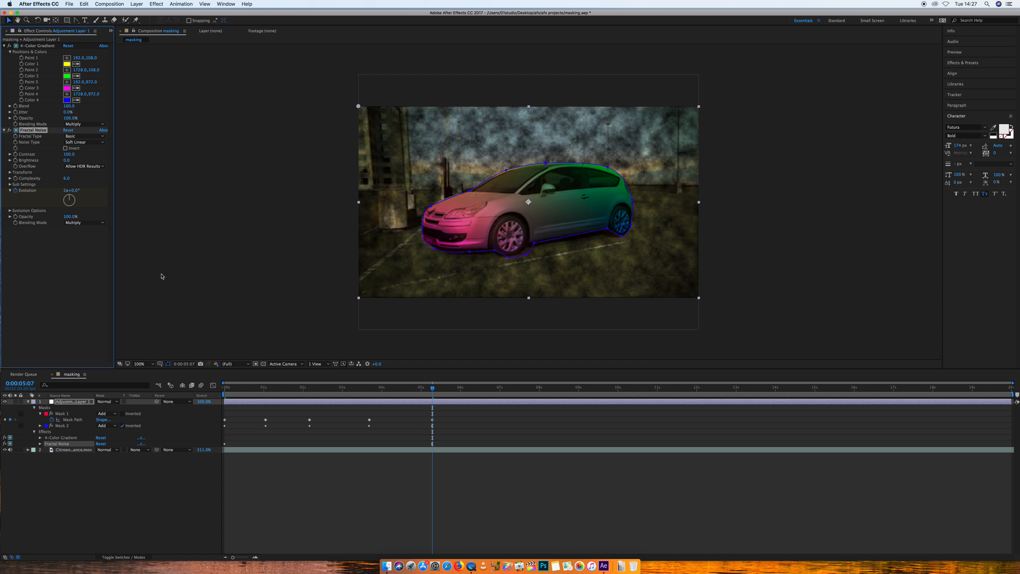
drag(432, 389, 332, 389)
drag(70, 216, 63, 217)
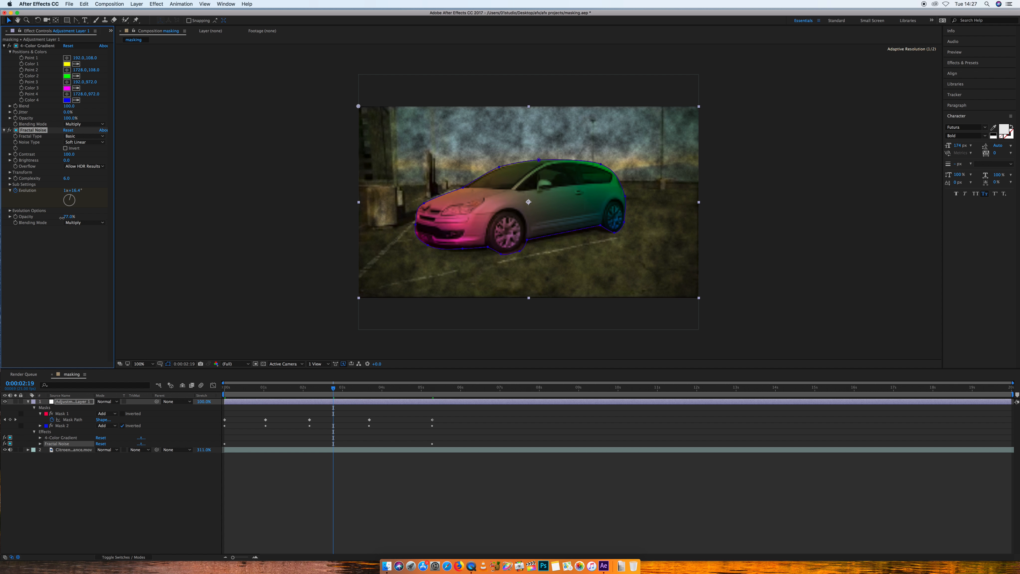
Start keyframing Color 1 through Color 4 of the 4-Color Gradient at the first frame
click(40, 437)
drag(333, 388, 216, 391)
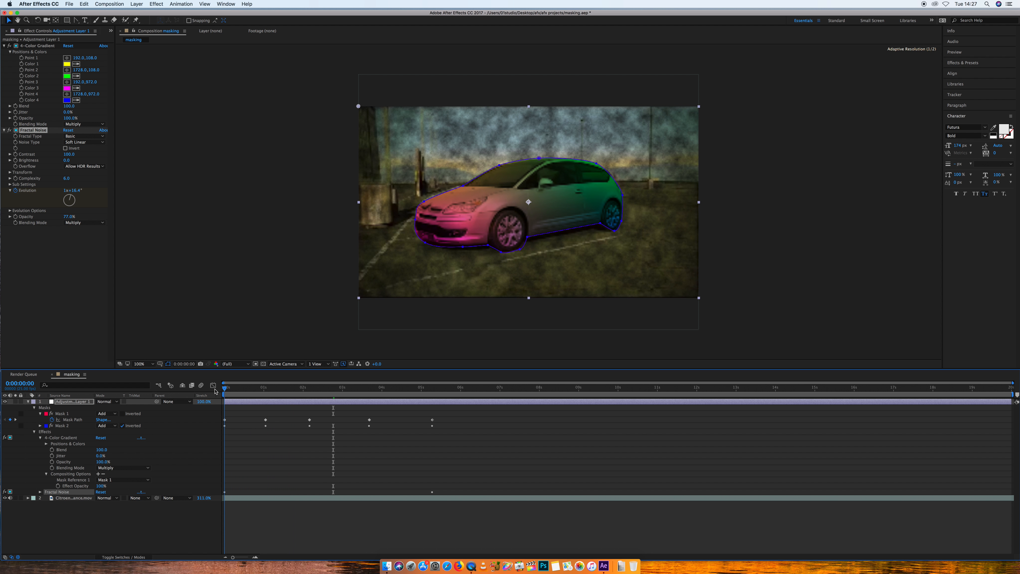
click(46, 444)
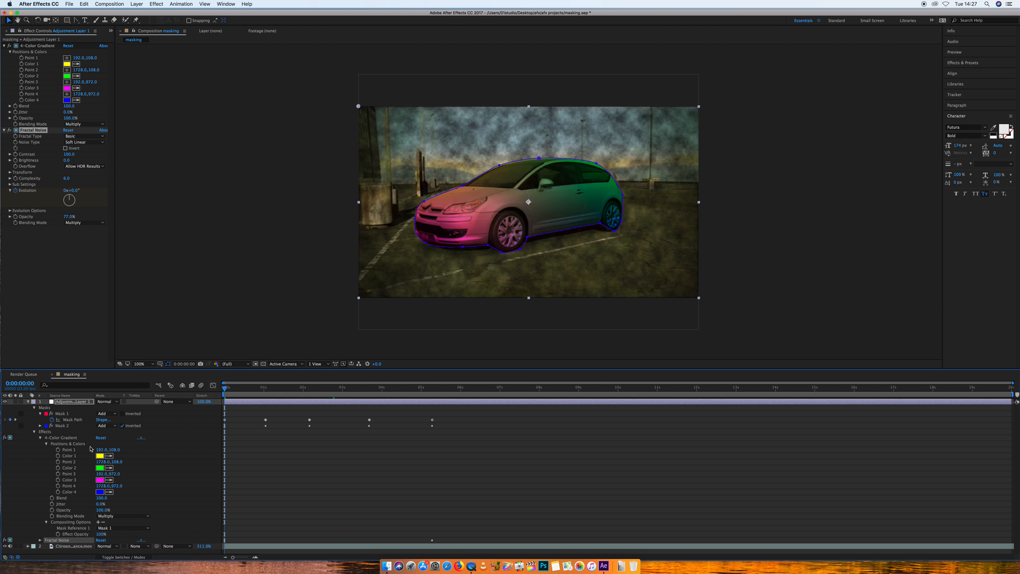
click(58, 455)
click(58, 468)
click(58, 479)
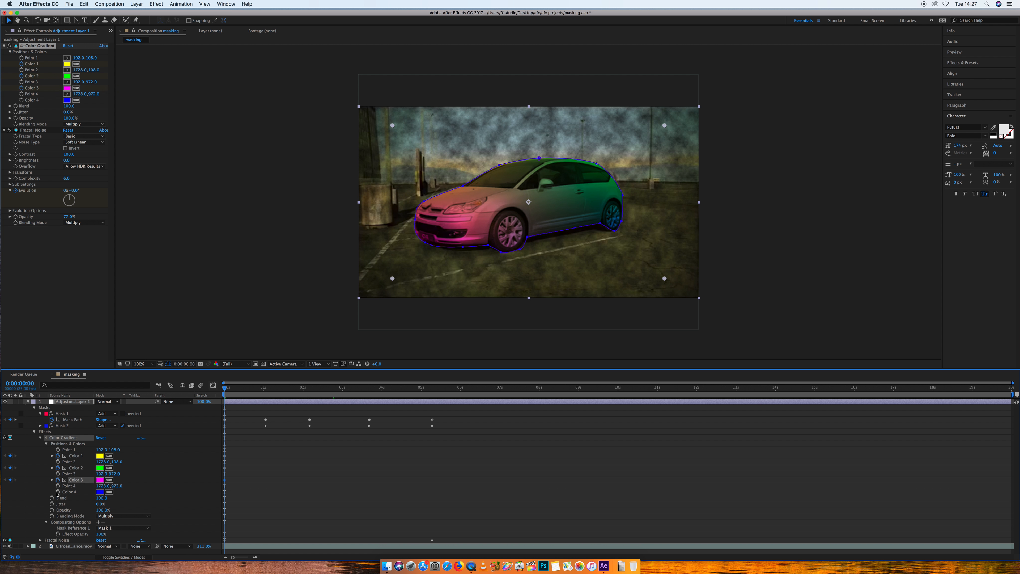
click(58, 492)
At 0:00:05:05, keyframe the gradient's Color 1 as a muted yellow and Color 2 as a muted purple
drag(241, 389, 428, 380)
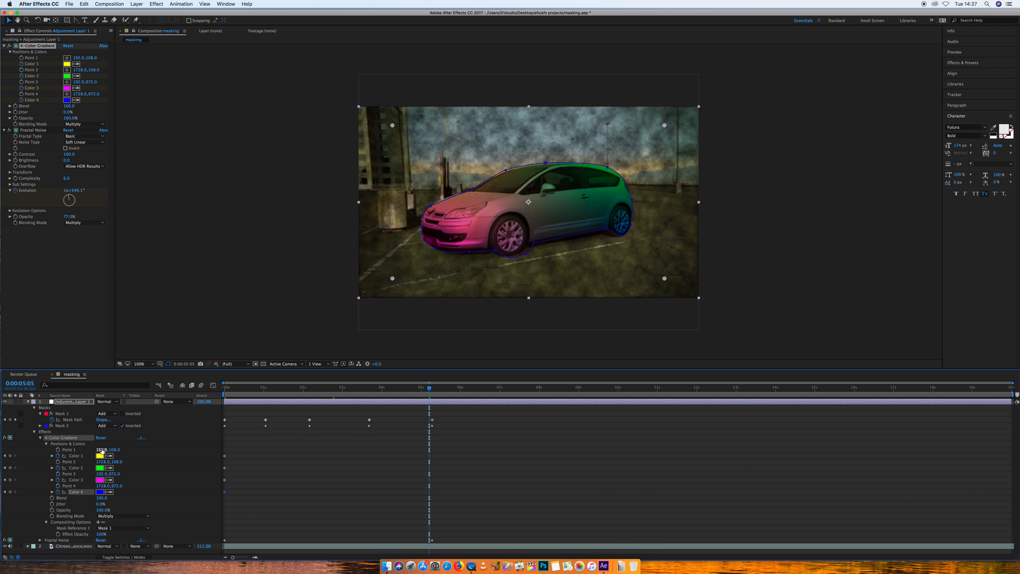
click(100, 456)
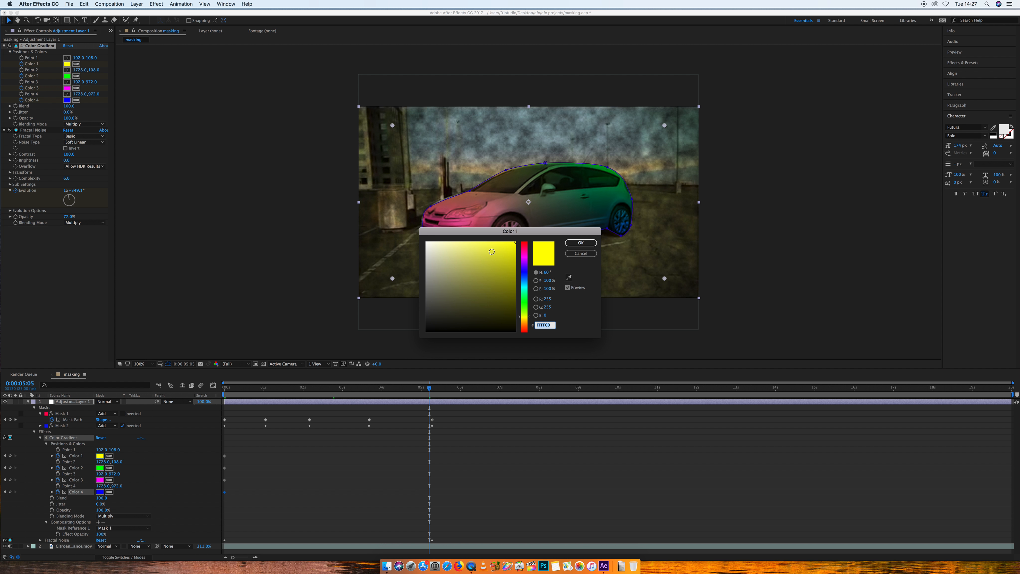
click(492, 251)
click(581, 243)
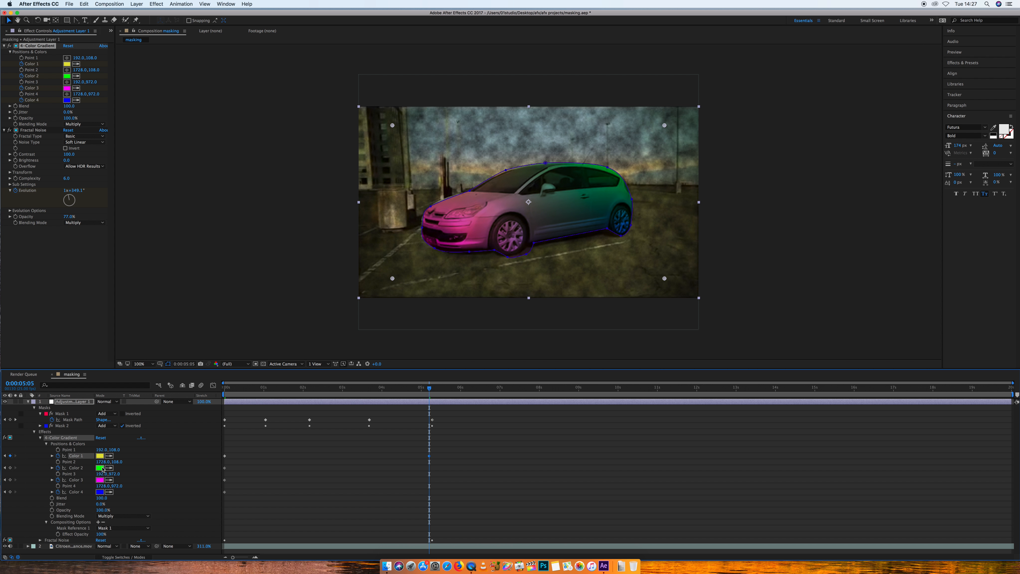
click(102, 468)
click(524, 258)
click(477, 263)
click(580, 242)
Keyframe the gradient's Color 3 as A13B61 and Color 4 as a muted green at 0:00:05:05
click(101, 480)
click(524, 247)
click(483, 274)
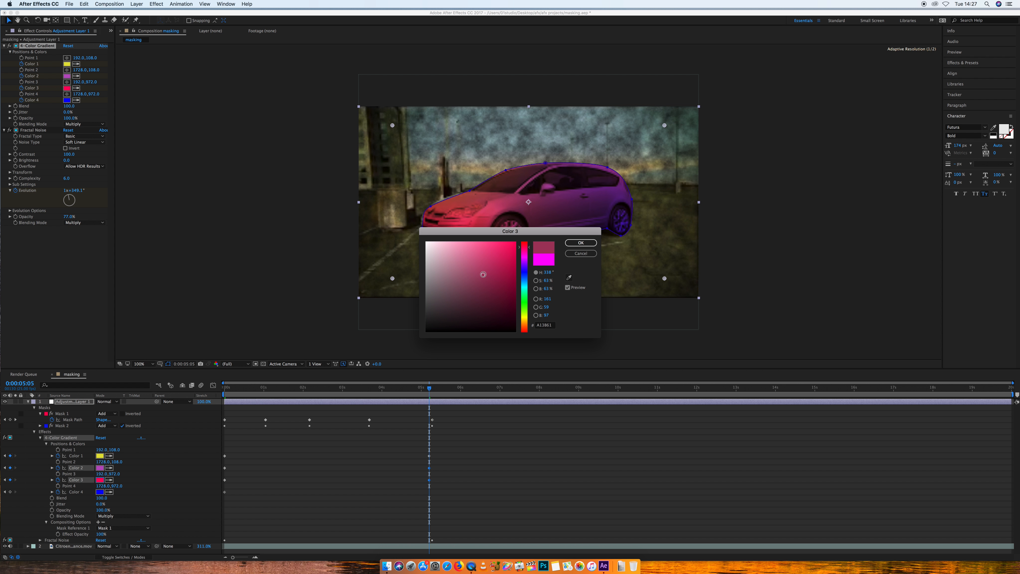
click(581, 243)
click(100, 492)
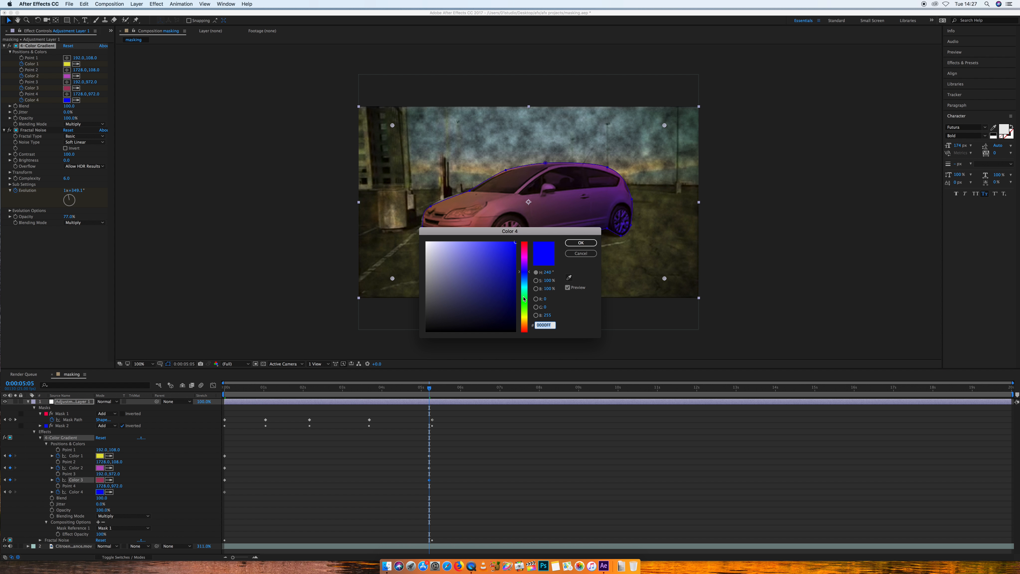
click(524, 299)
click(505, 289)
click(580, 243)
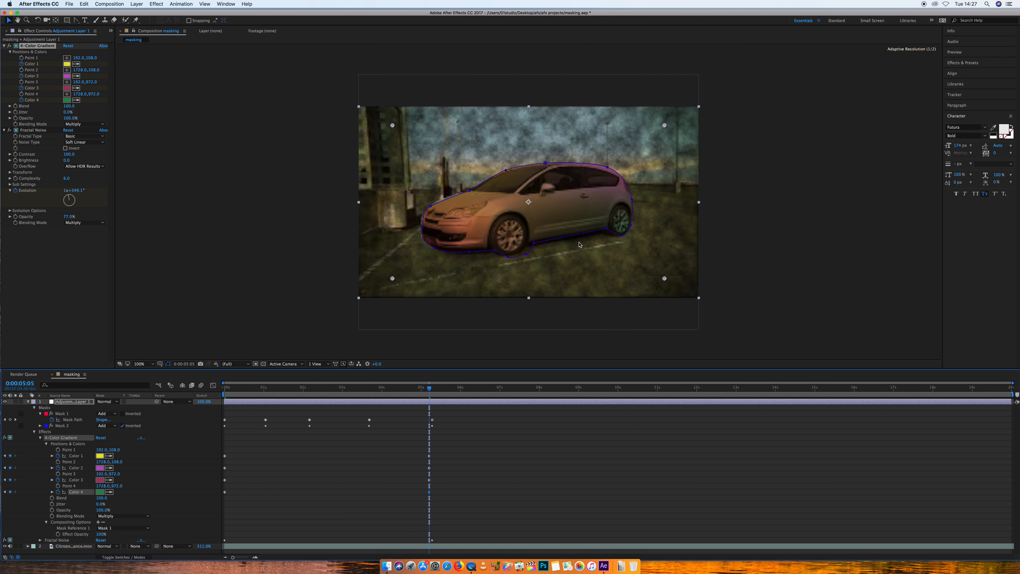
Return to the first frame, collapse the adjustment layer's effect and mask properties, and deselect the layer
drag(429, 388, 186, 384)
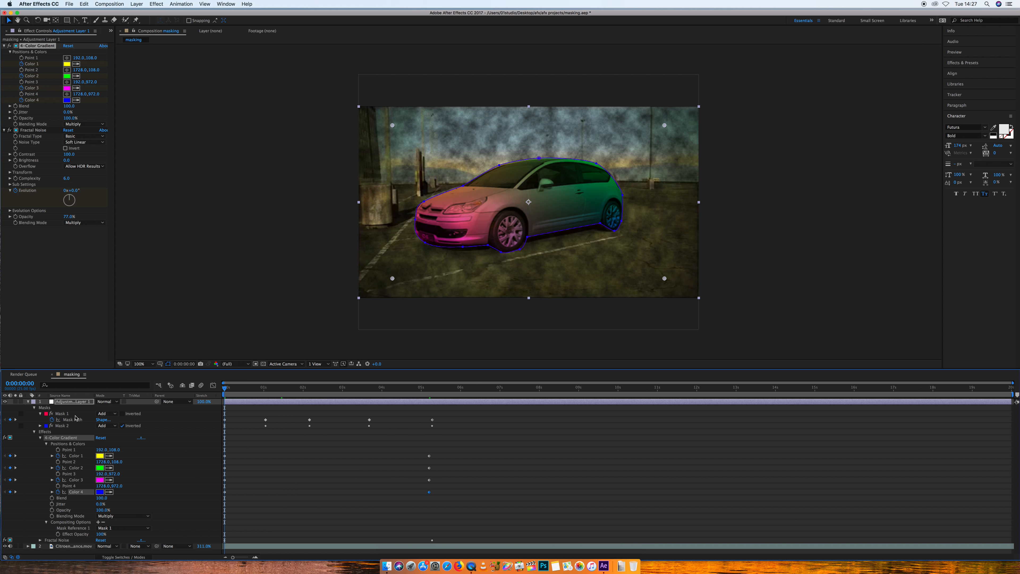
click(34, 432)
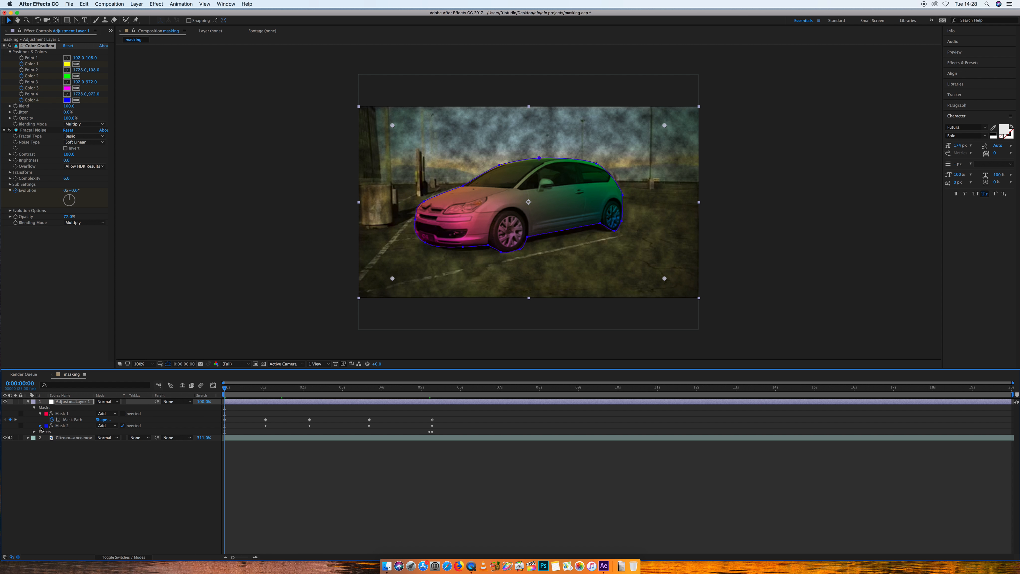
click(40, 425)
click(40, 413)
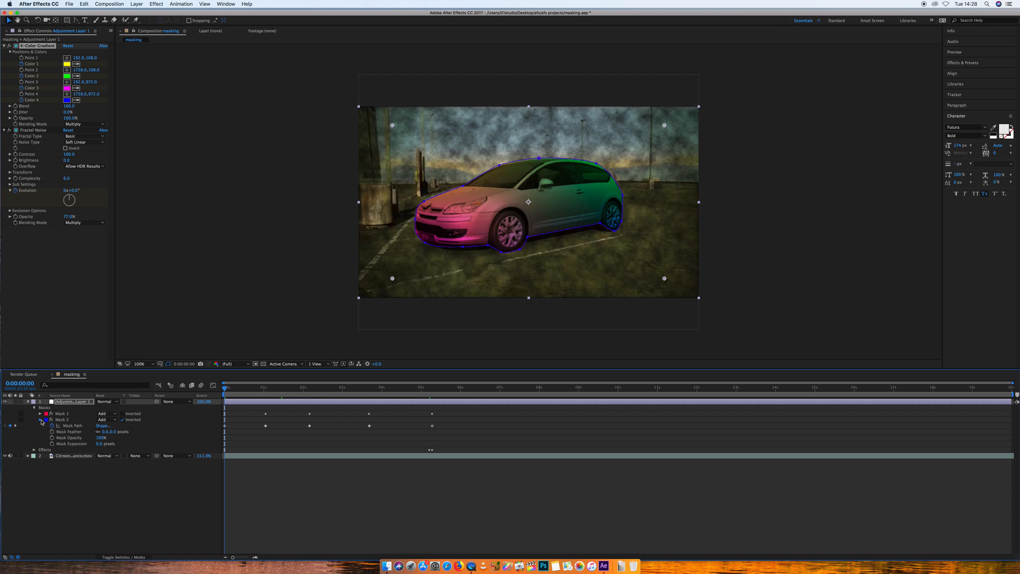
click(40, 419)
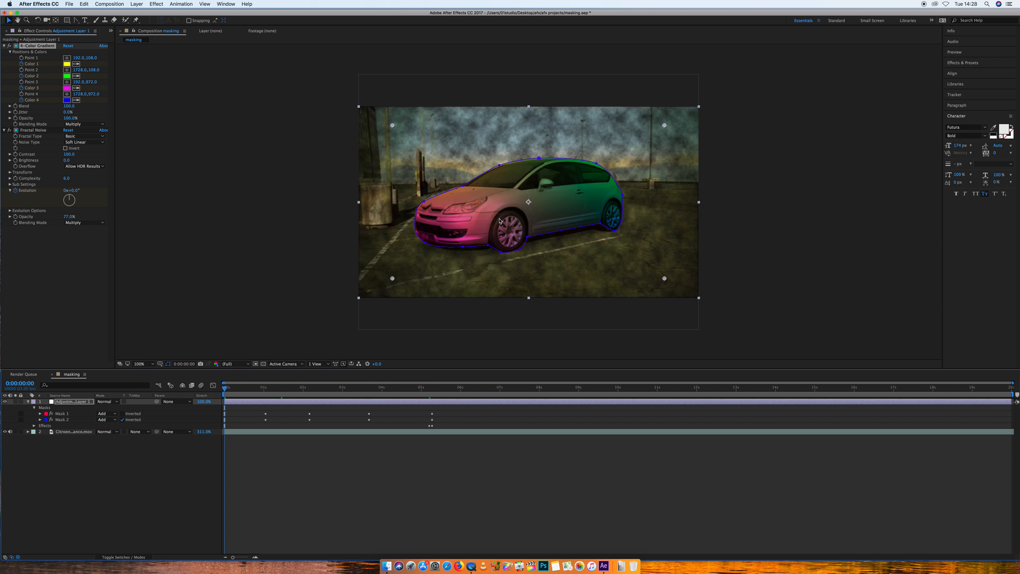
click(329, 185)
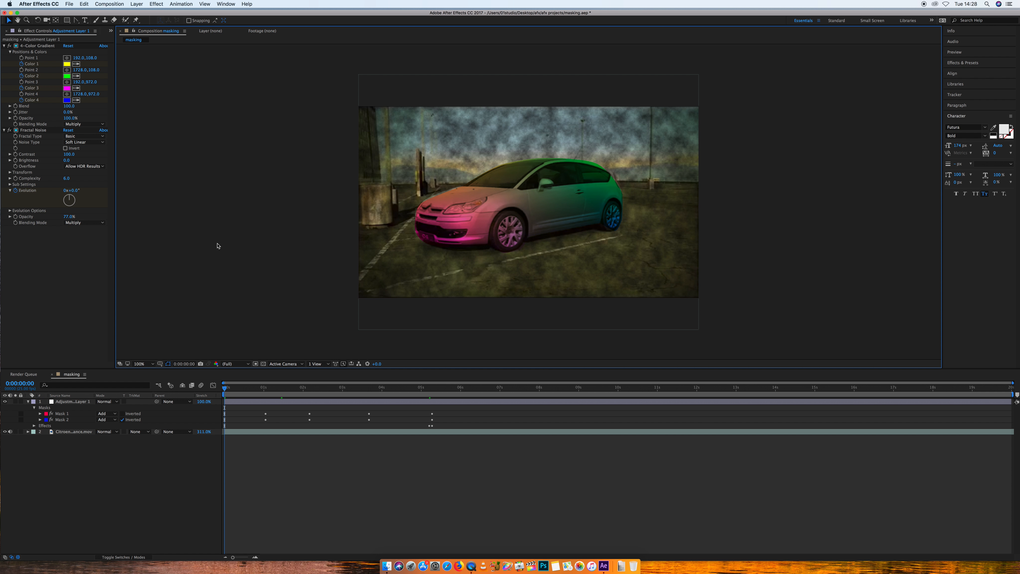
Enlarge the composition view to 200% and activate the Pen tool
key(period)
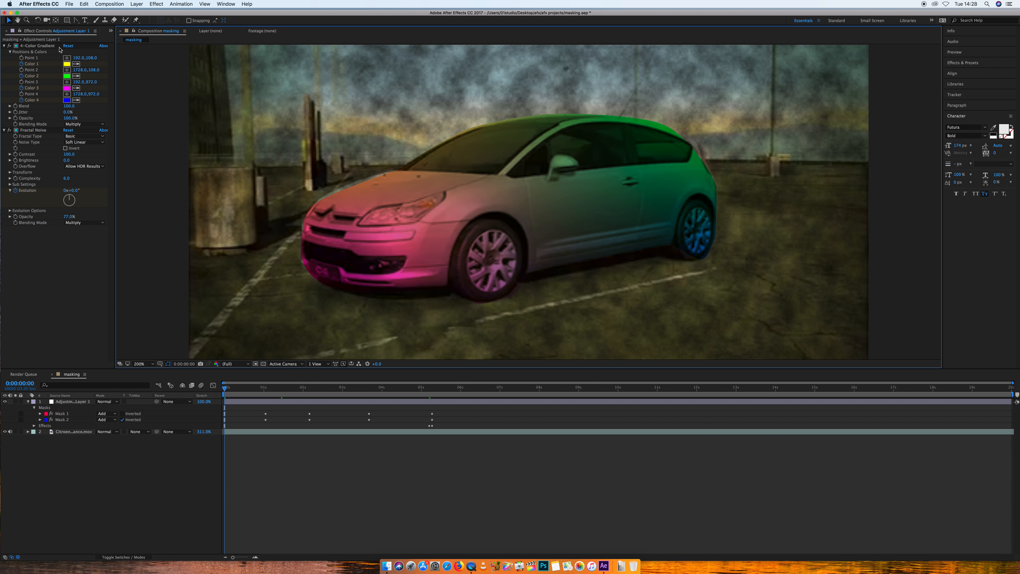
click(77, 21)
click(77, 23)
click(99, 23)
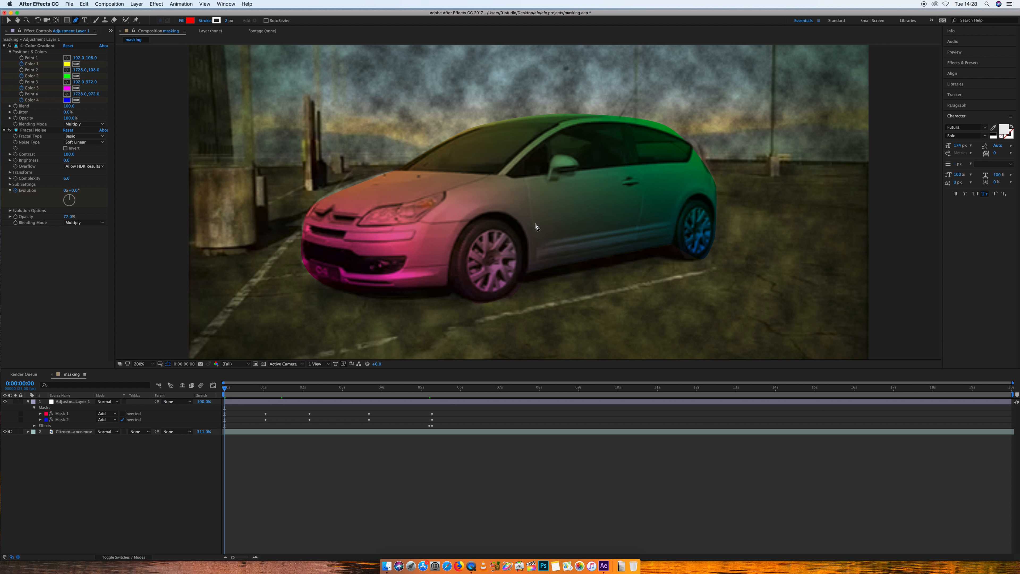
click(468, 226)
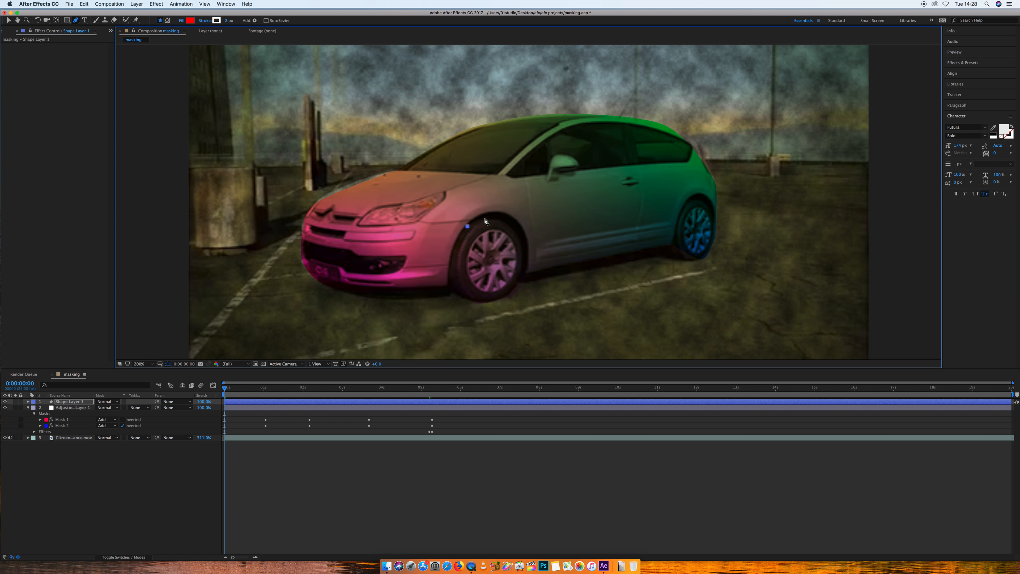
key(super+z)
key(super+z)
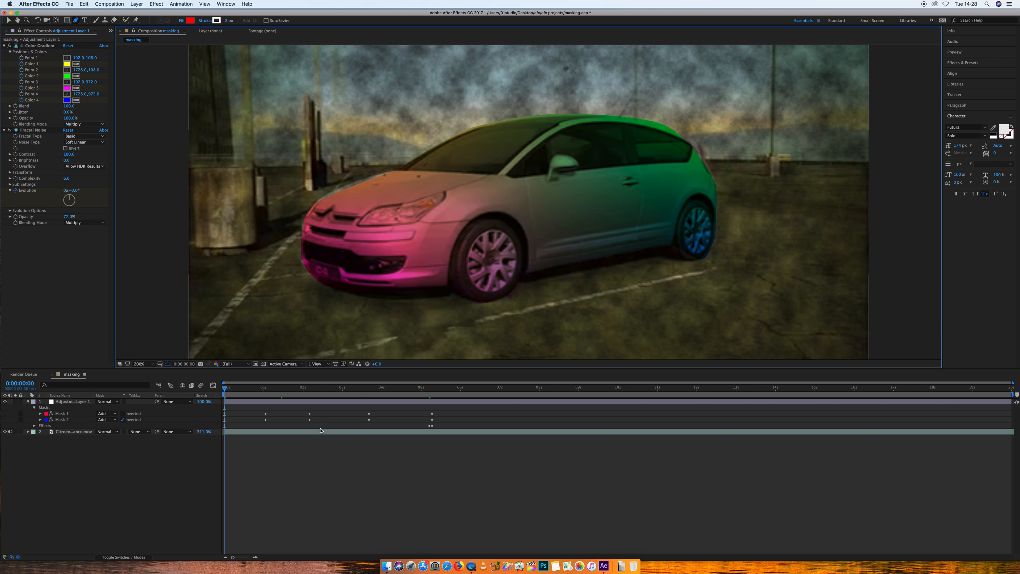
Draw a closed mask around the car's front wheel on the adjustment layer with the Pen tool, and switch back to the Selection tool
click(69, 402)
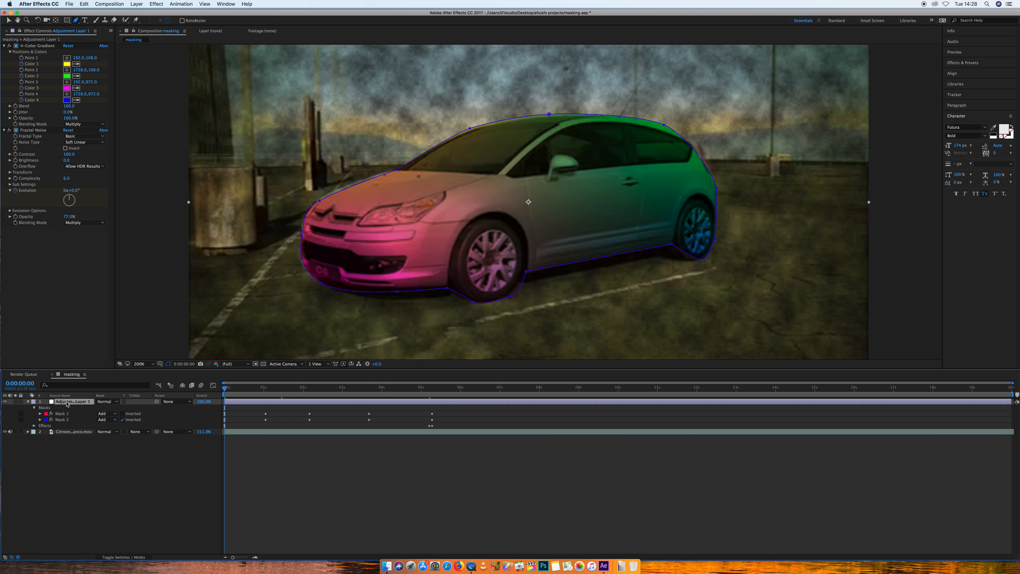
click(466, 226)
mouse_move(480, 215)
mouse_down()
mouse_move(522, 232)
mouse_move(514, 291)
mouse_move(494, 297)
mouse_move(462, 286)
mouse_move(451, 261)
mouse_move(468, 219)
mouse_up()
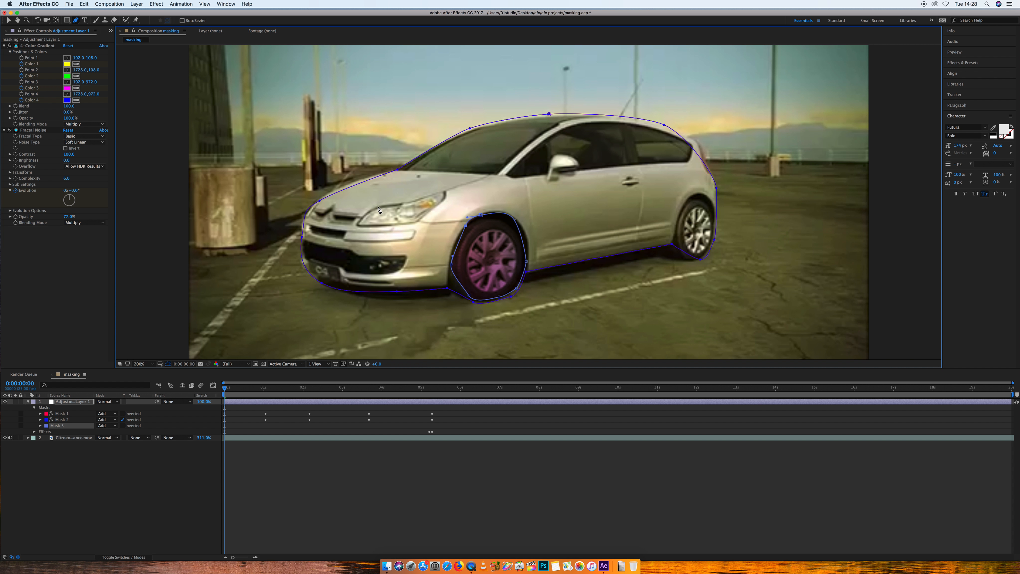
click(9, 20)
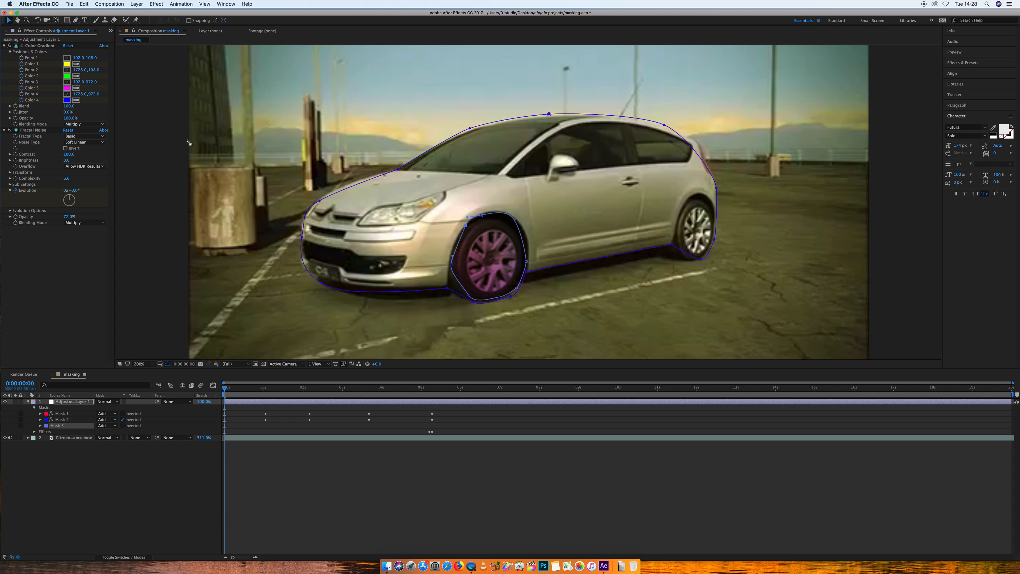
Refine the front-wheel mask by reshaping its points to fit closely around the tyre's outline
drag(451, 265, 447, 266)
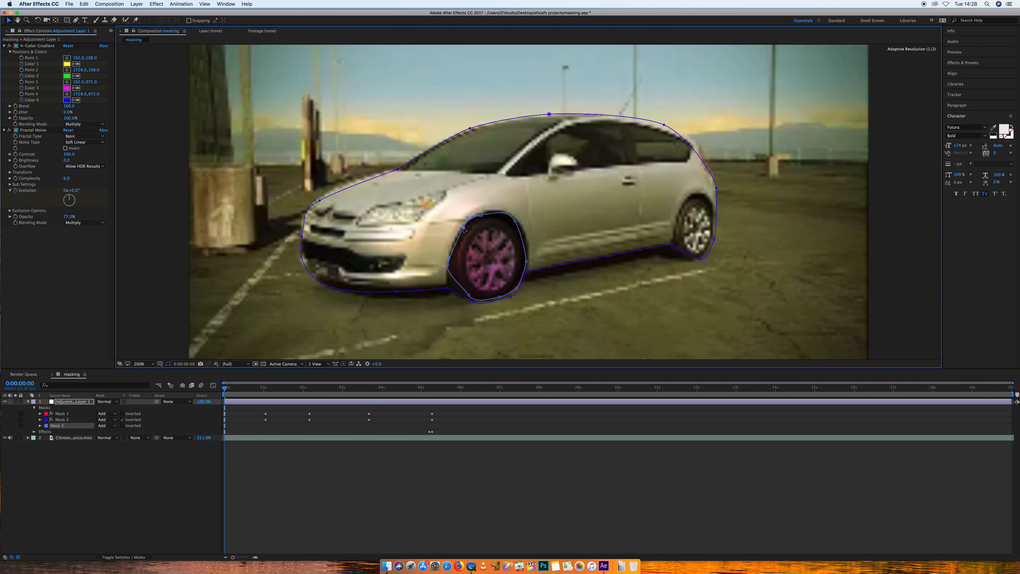
drag(481, 216, 519, 224)
drag(525, 261, 517, 289)
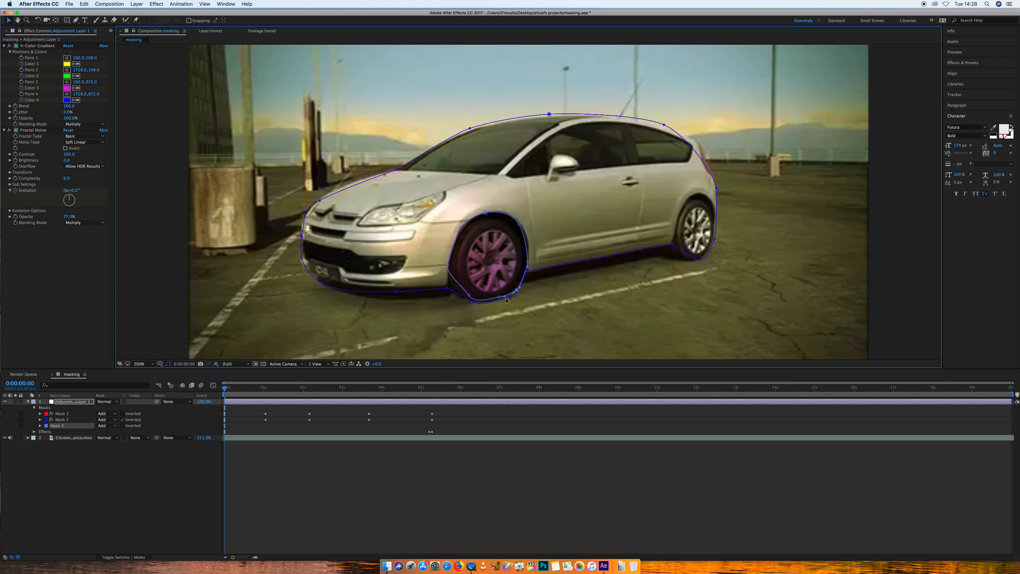
drag(468, 295, 462, 296)
Start keyframing Mask 3's path at the first frame and move the mask back over the front wheel at 0:00:02:18
click(40, 425)
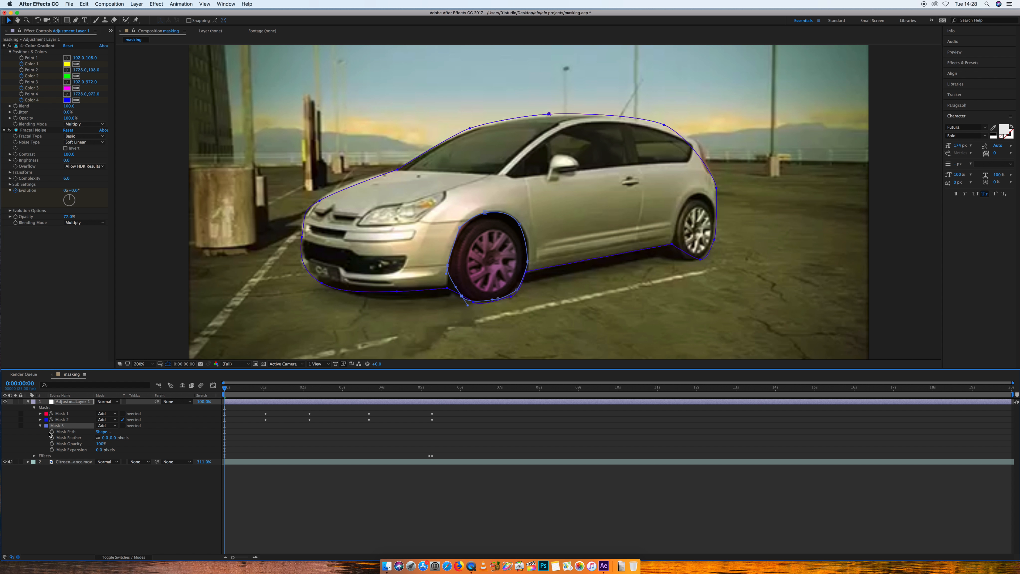
click(52, 431)
drag(225, 386, 331, 395)
double_click(456, 245)
drag(455, 248, 451, 252)
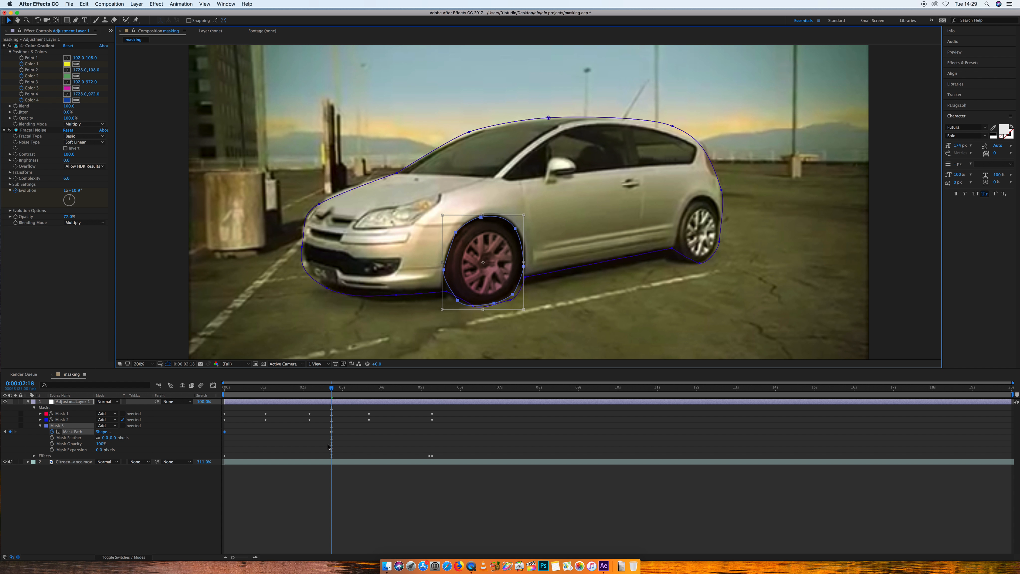
Keyframe Mask 3 over the front wheel at 0:00:05:06 and preview the mask animation from the start
drag(332, 389, 431, 390)
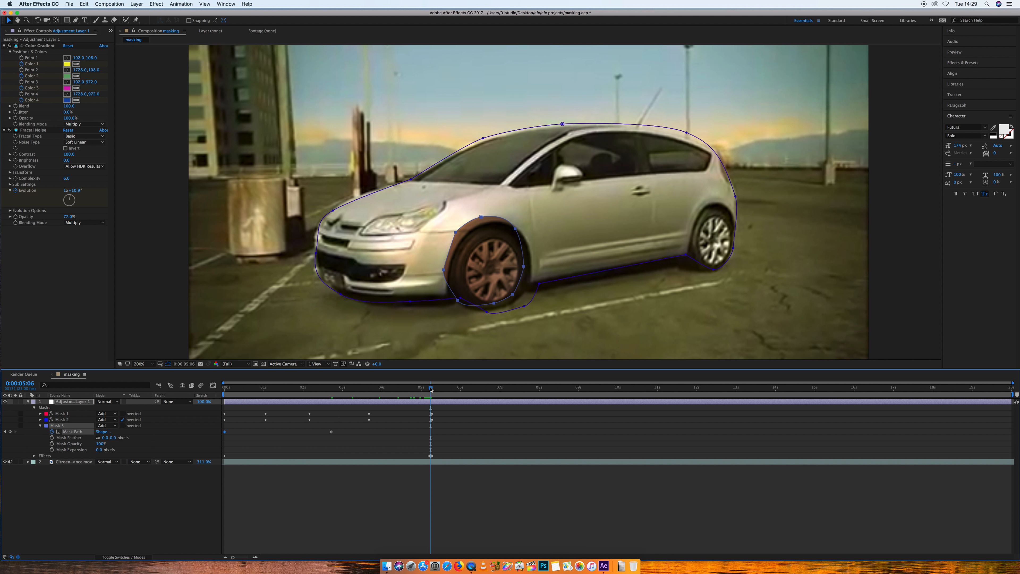
double_click(450, 255)
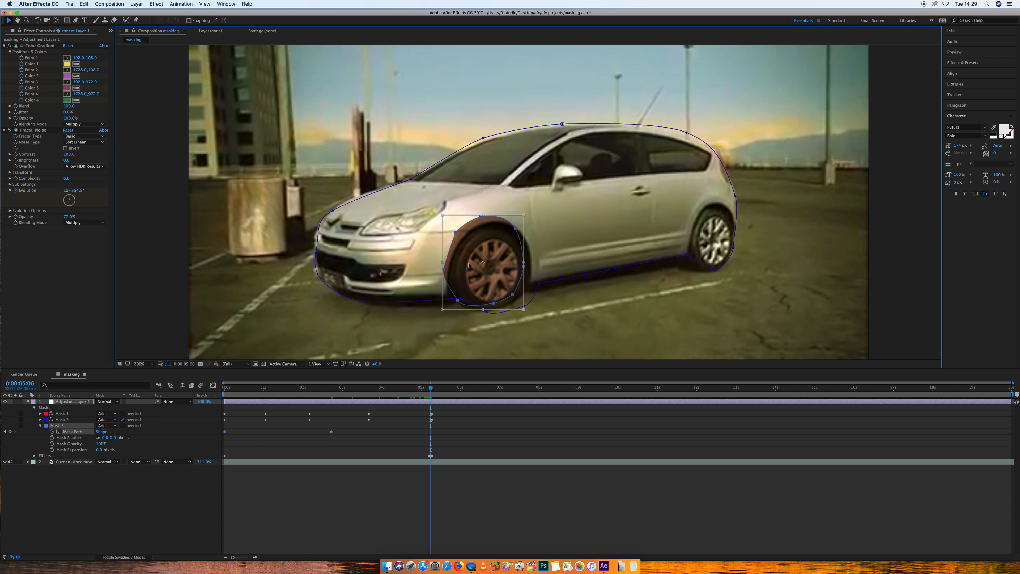
drag(472, 275, 479, 279)
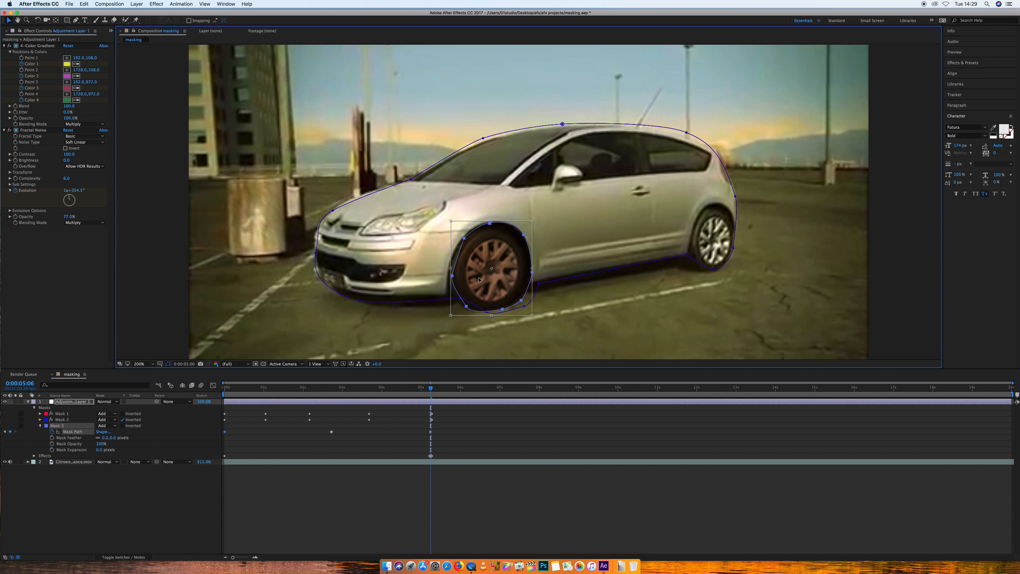
key(space)
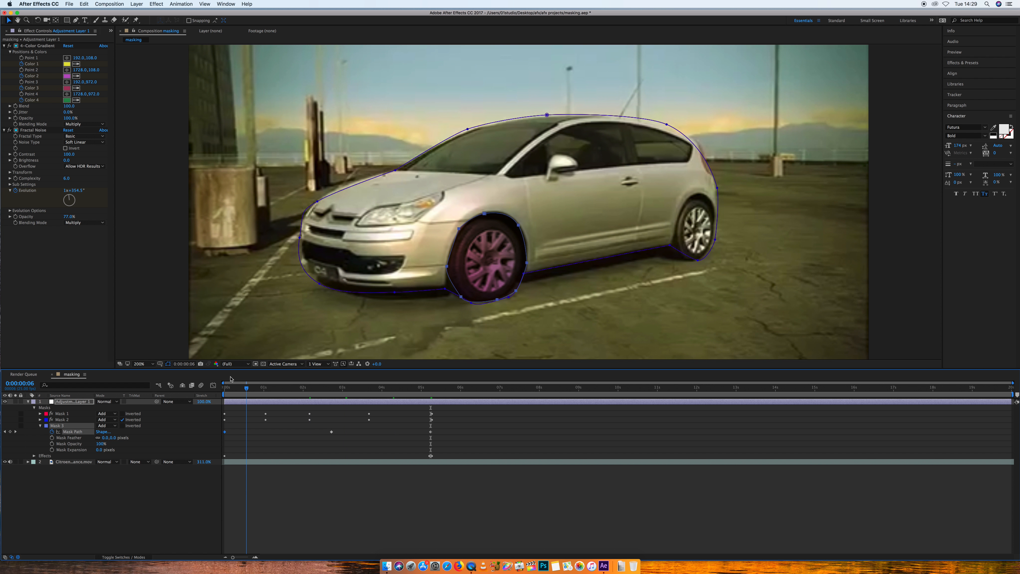
key(space)
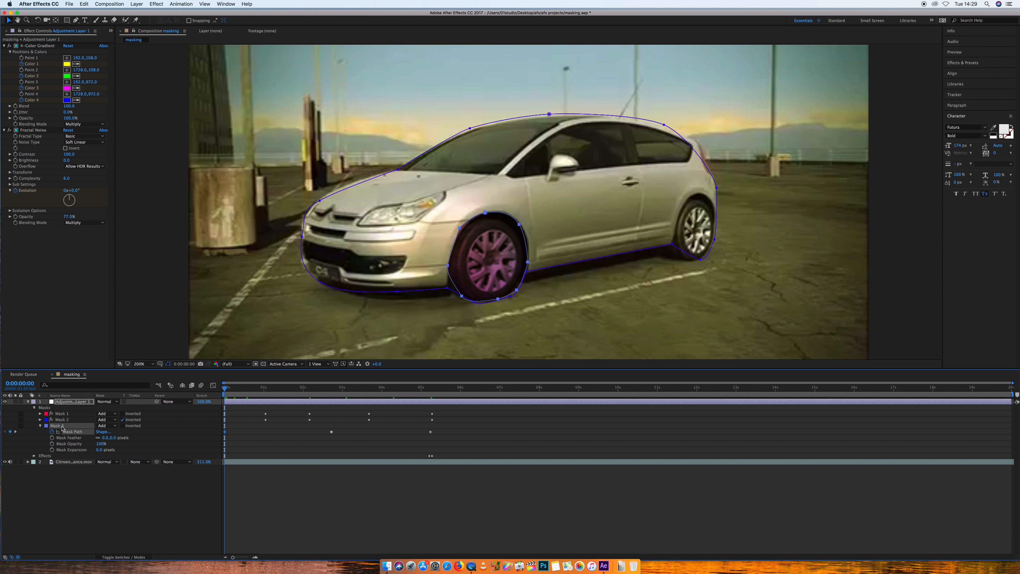
Apply the Minimax channel effect to the adjustment layer
click(161, 5)
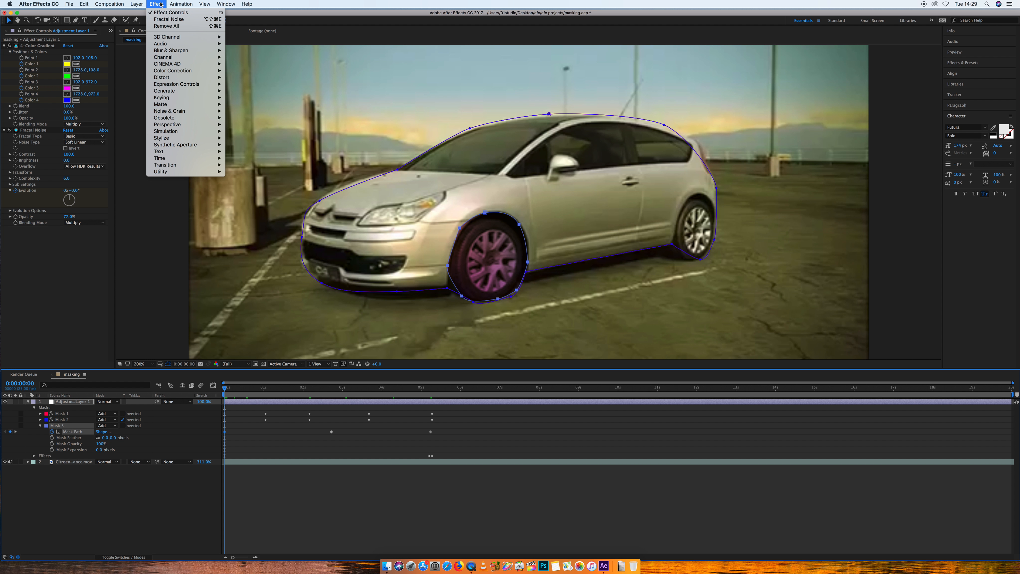
mouse_move(189, 50)
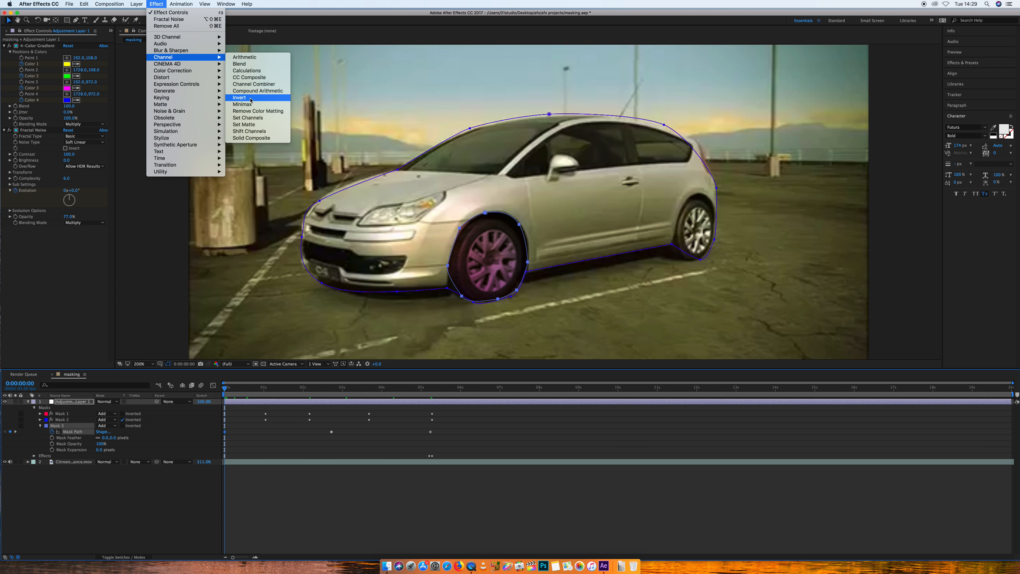
click(245, 105)
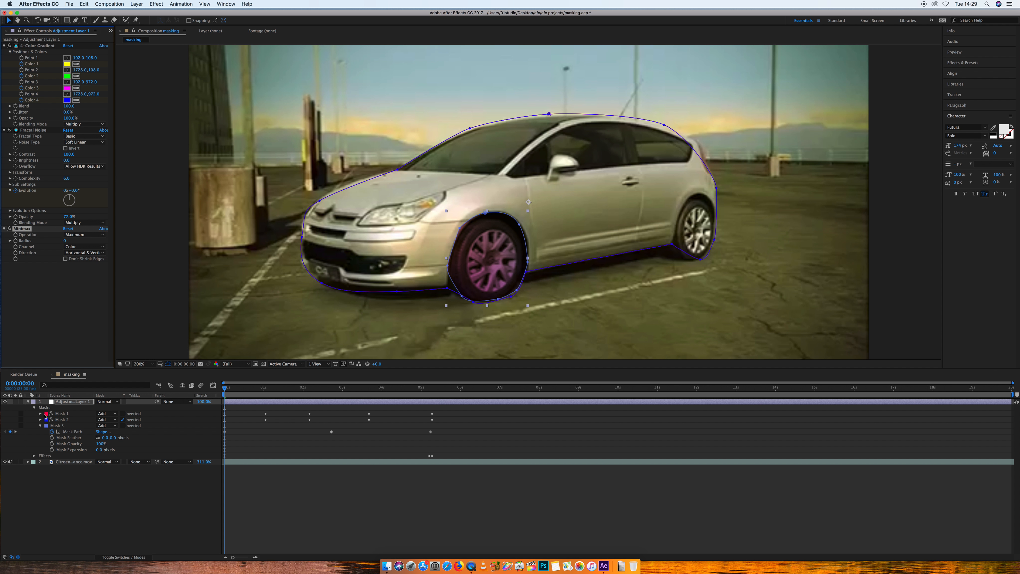
Add a mask reference to Minimax's compositing options and set it to Mask 3
click(40, 426)
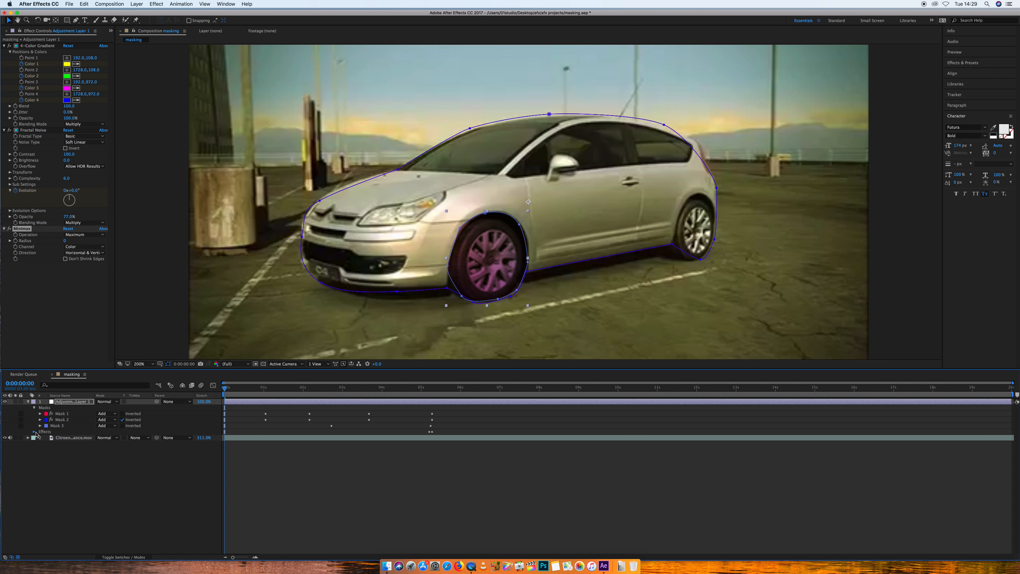
click(35, 431)
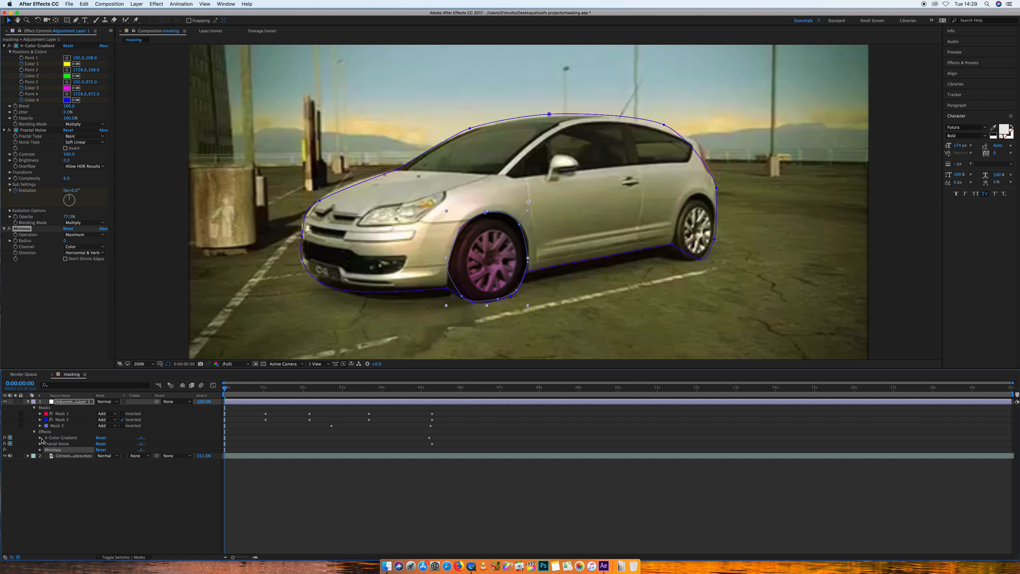
click(40, 449)
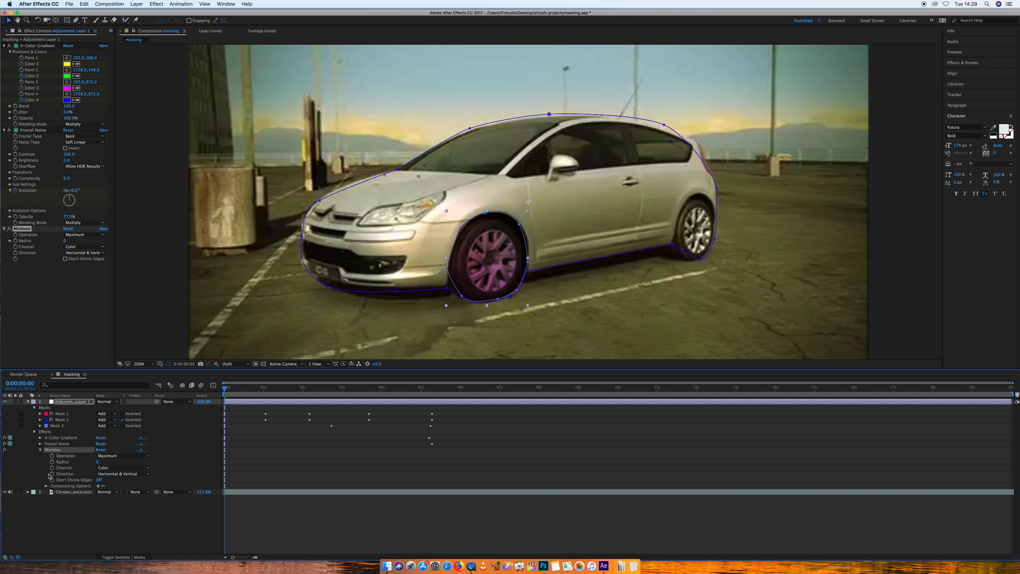
click(98, 486)
click(117, 493)
click(112, 522)
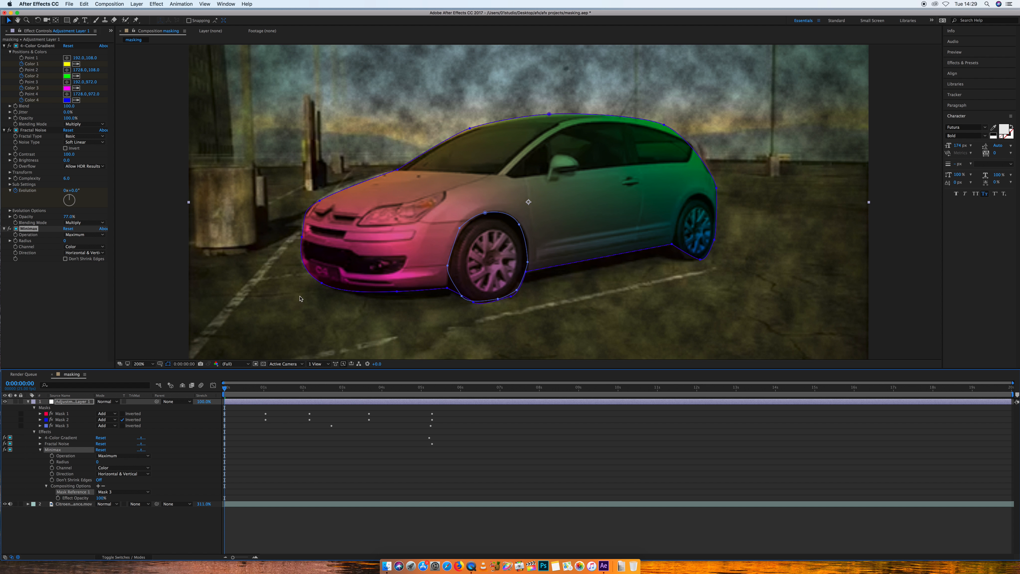
Set the Minimax Radius to 10 and preview the effect on the wheel
drag(64, 240, 70, 244)
key(space)
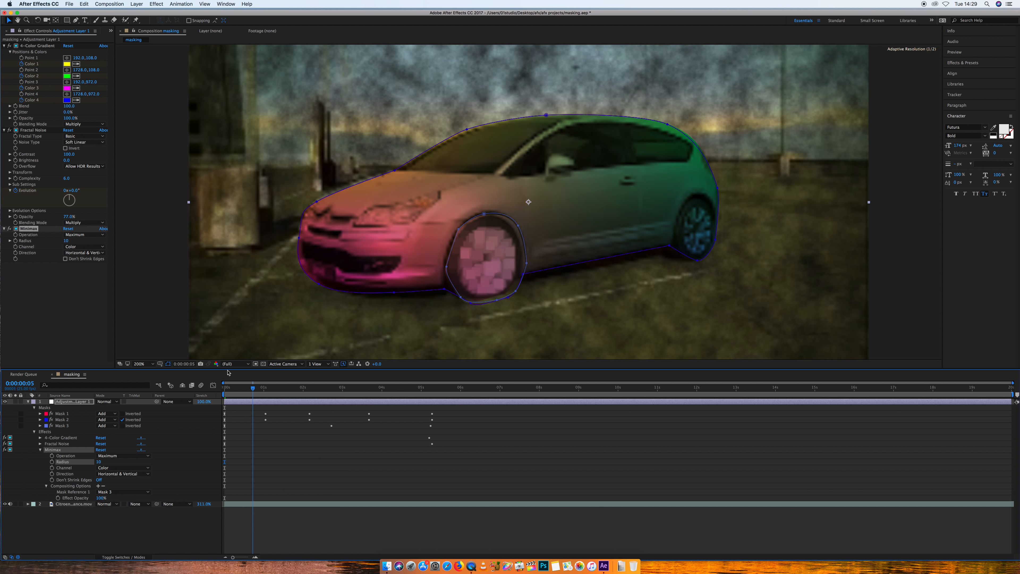
key(space)
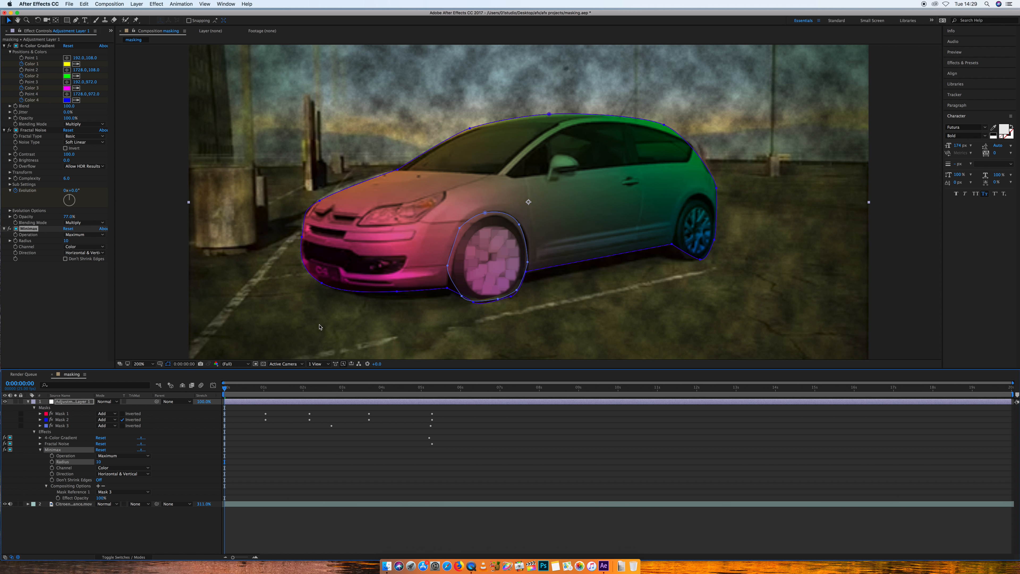
key(space)
End the work area at 0:00:05:08 and save the project
drag(228, 385, 308, 385)
drag(349, 384, 433, 379)
key(n)
key(super+s)
Add the masking composition to the render queue and set its output module's video codec to Apple ProRes 422
click(113, 4)
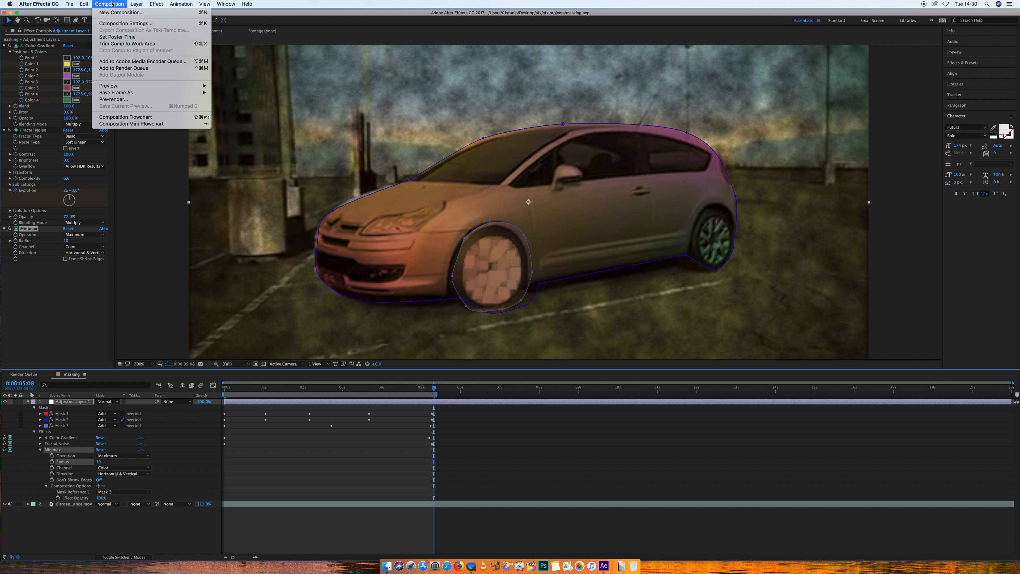
click(132, 69)
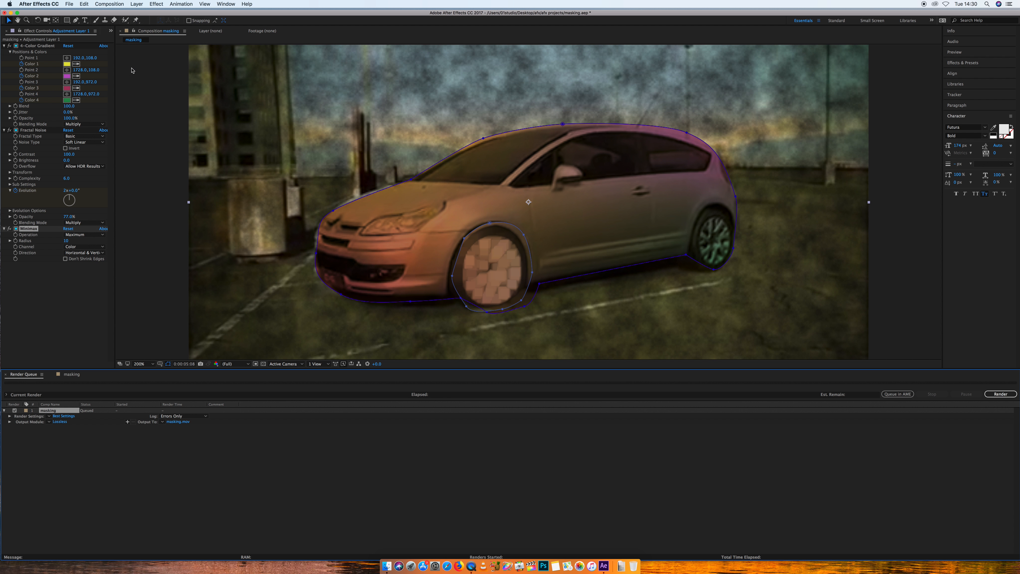
click(59, 422)
click(575, 230)
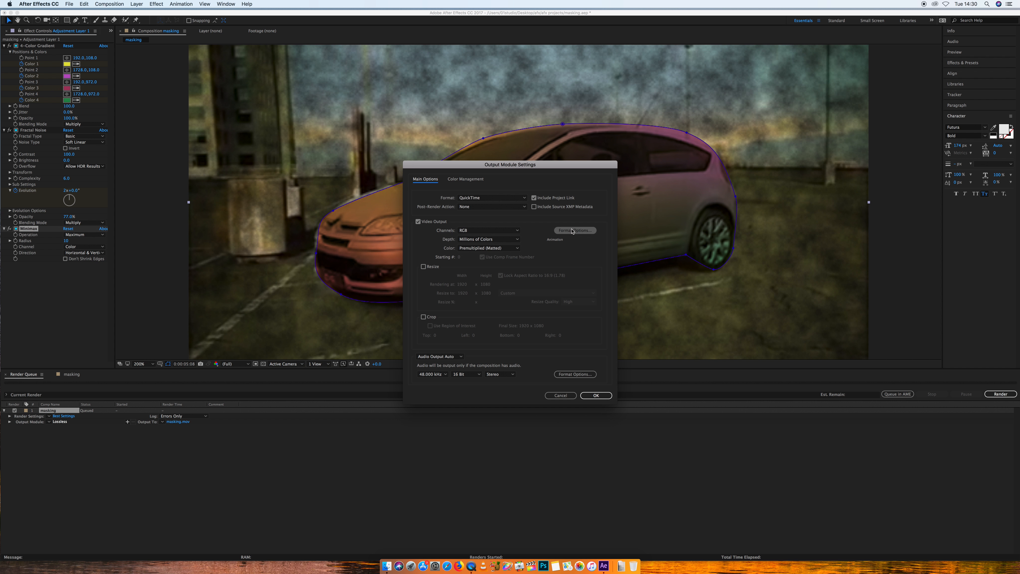
click(437, 167)
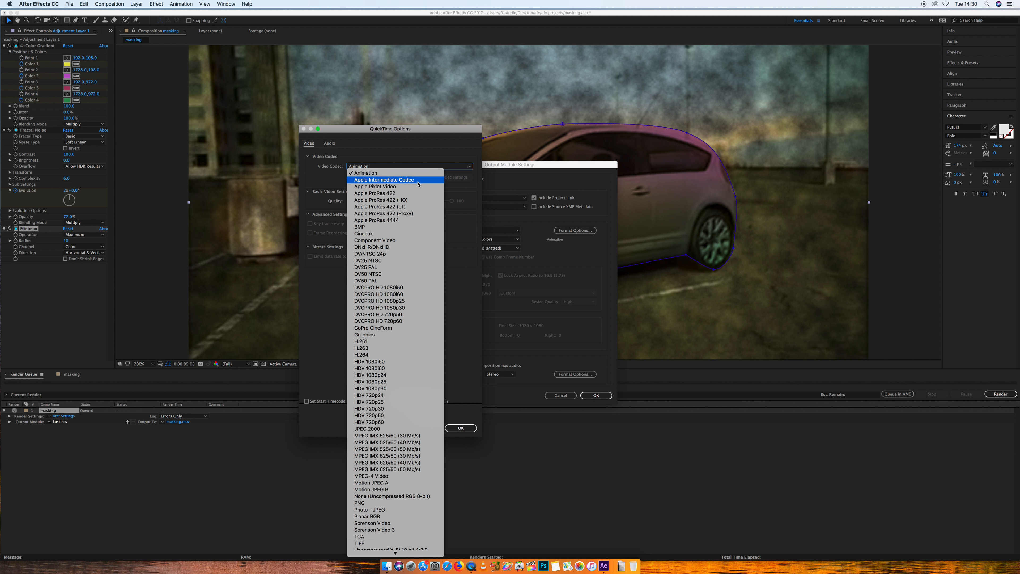
click(404, 194)
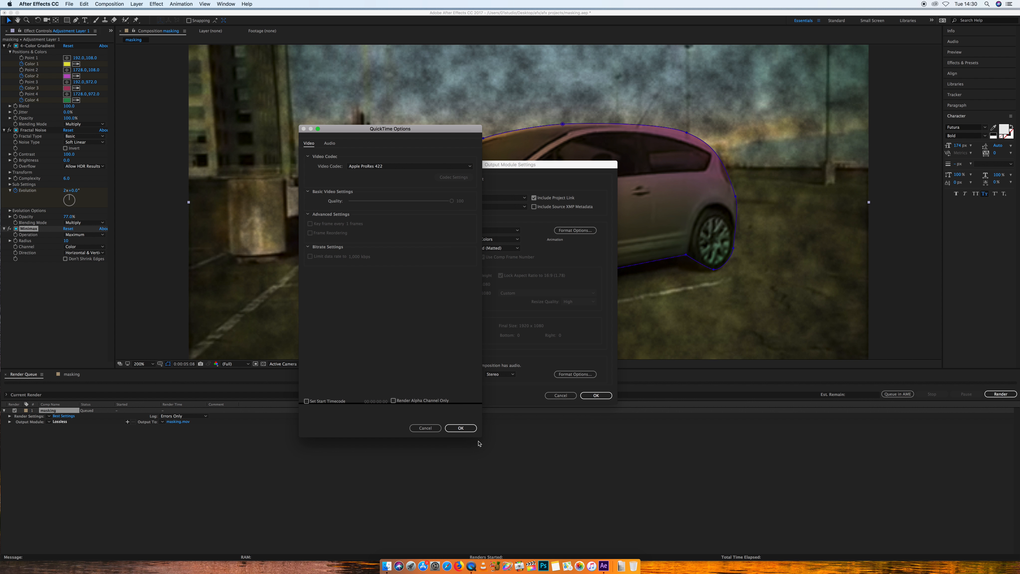
click(463, 427)
click(592, 396)
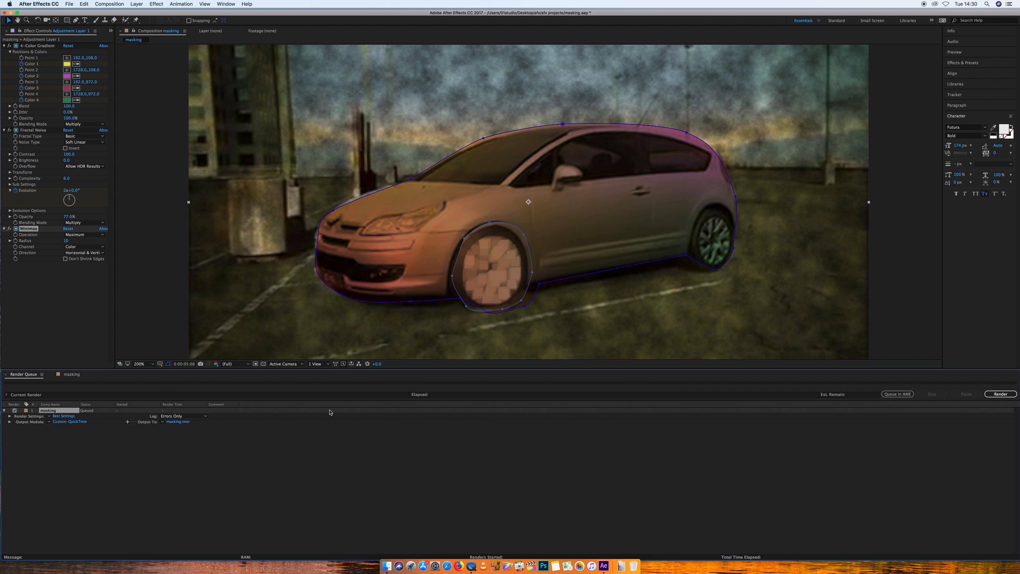
Set the output location to the afx exports folder inside afx on the Desktop and render the composition
click(179, 422)
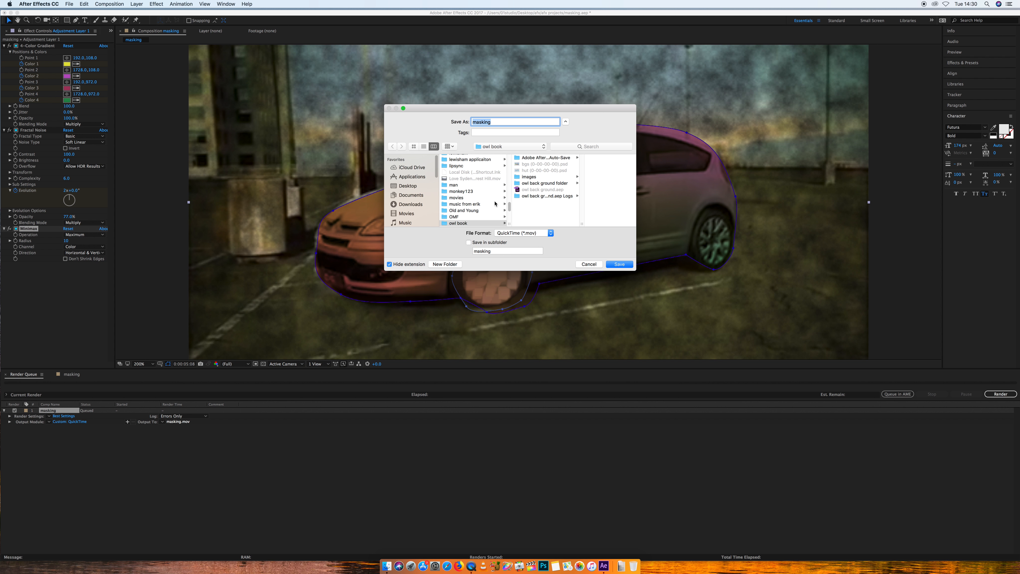
click(408, 187)
click(452, 158)
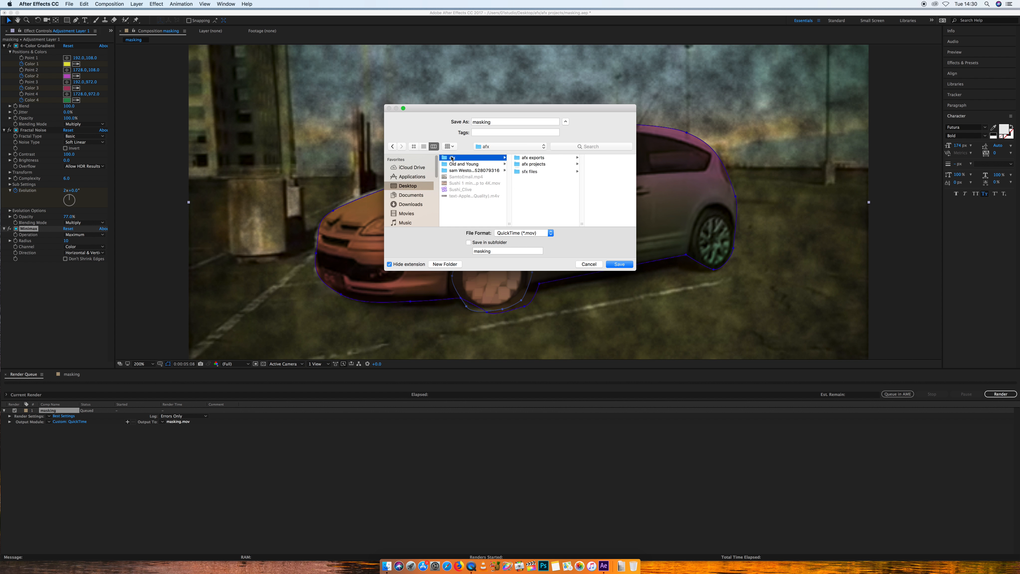
click(528, 159)
click(622, 267)
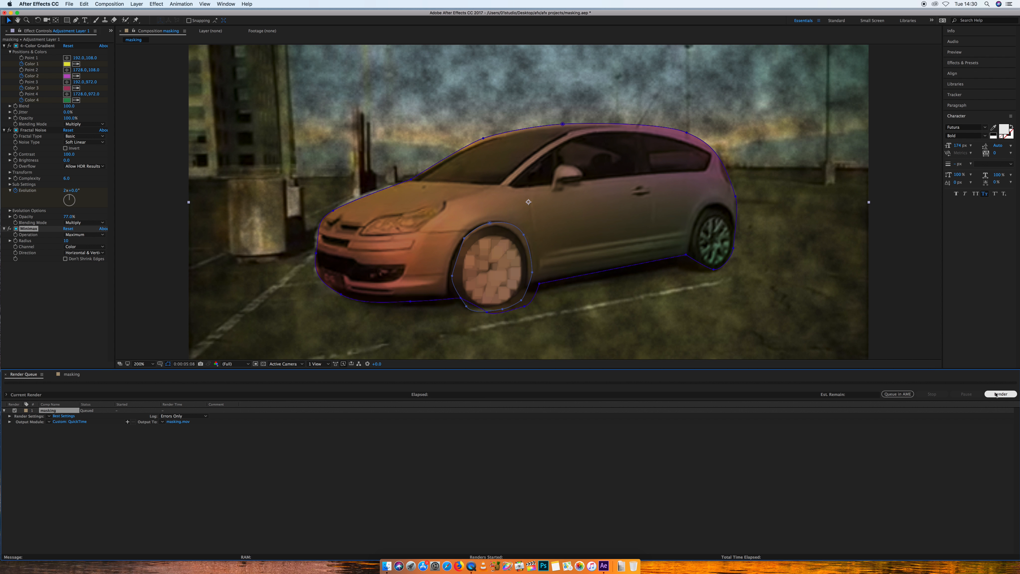
click(1000, 393)
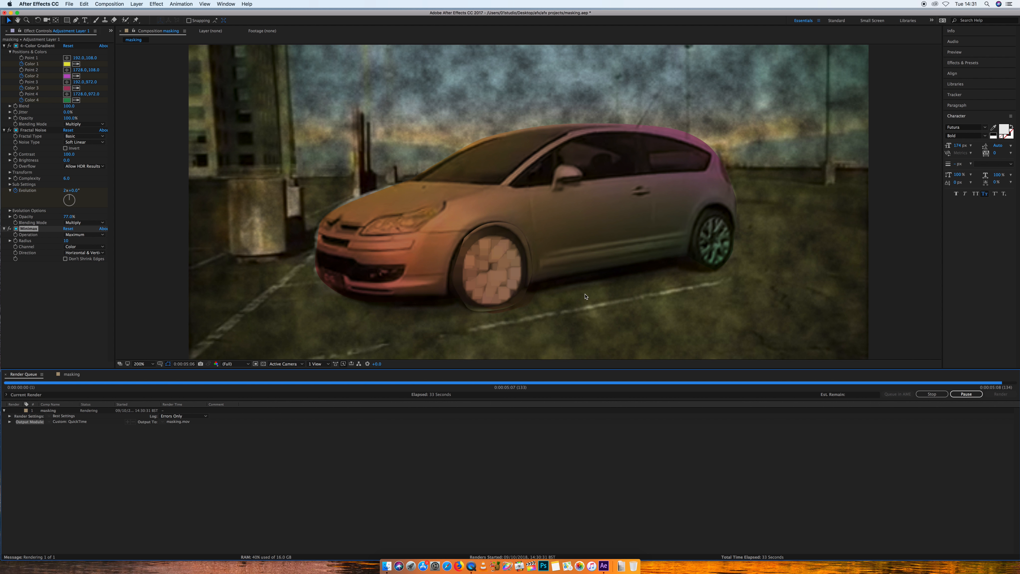
Create a new composition named "text mask" and move it into the project's comps folder
click(83, 288)
click(111, 30)
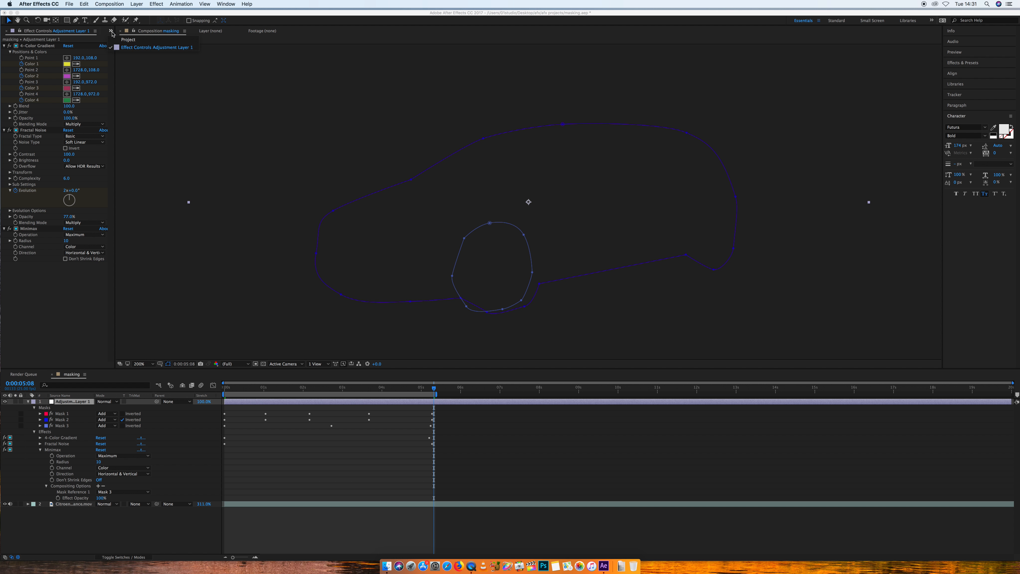
click(127, 41)
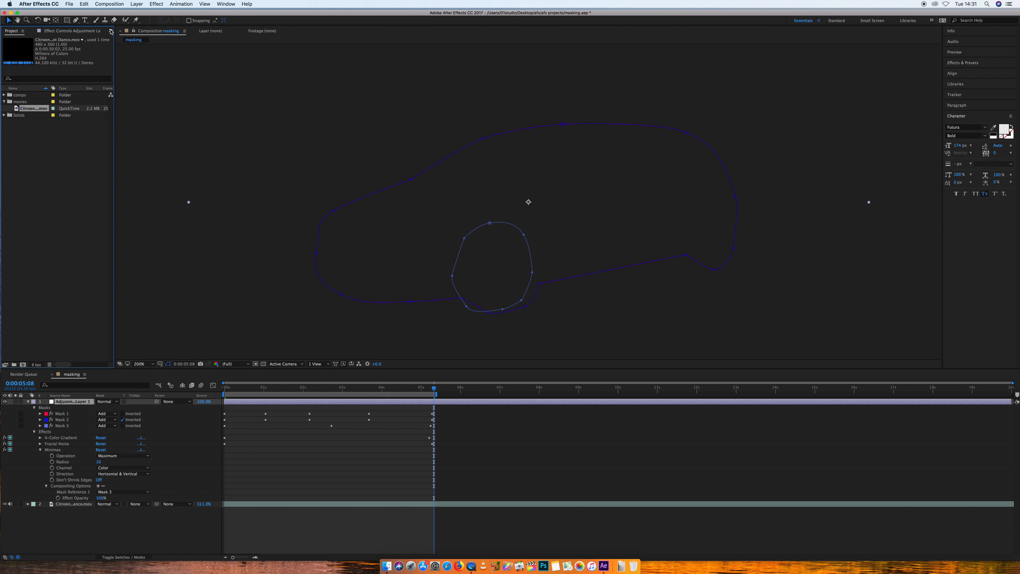
click(23, 245)
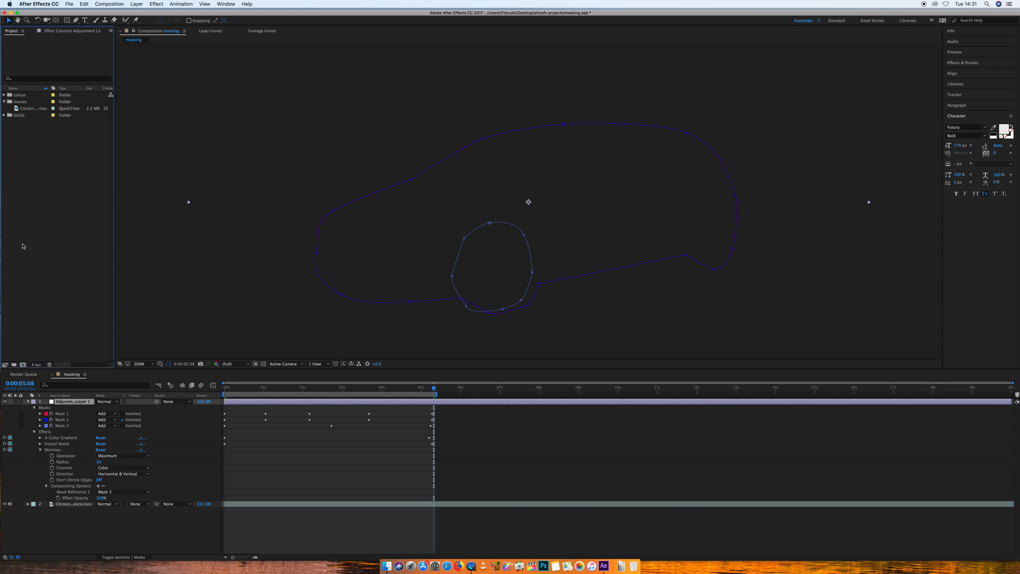
click(22, 365)
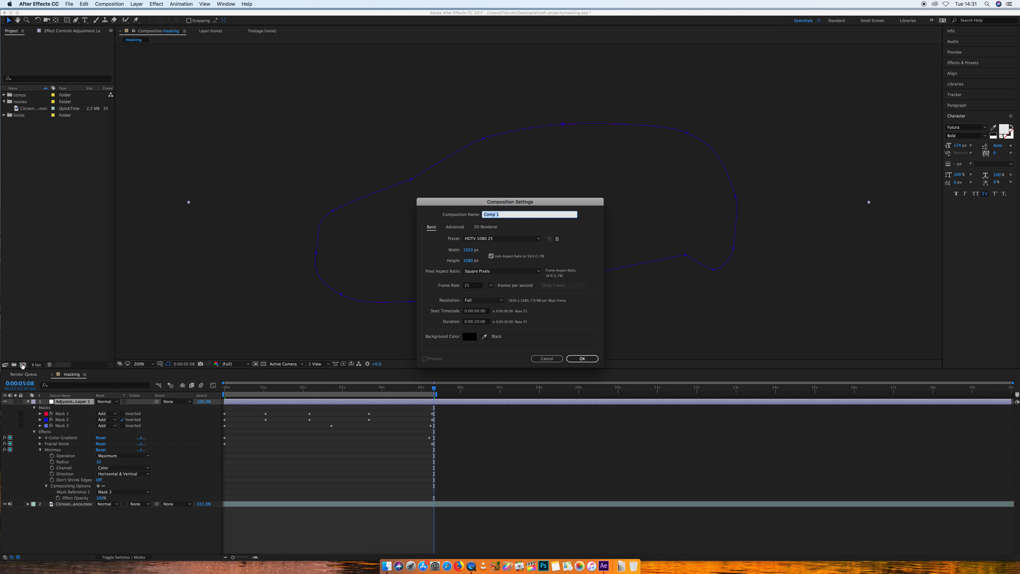
text(text mask)
click(583, 359)
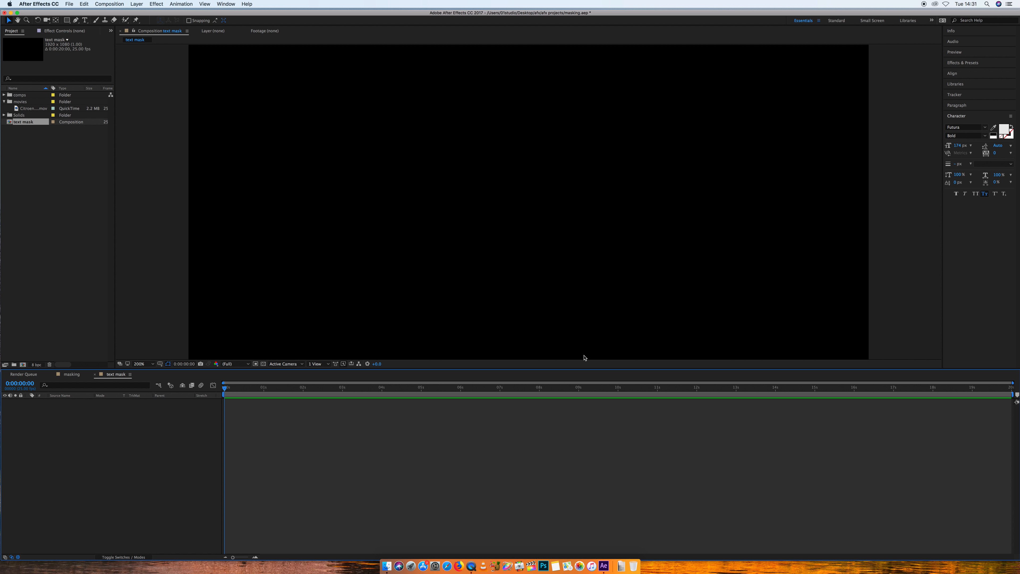
drag(9, 126, 8, 97)
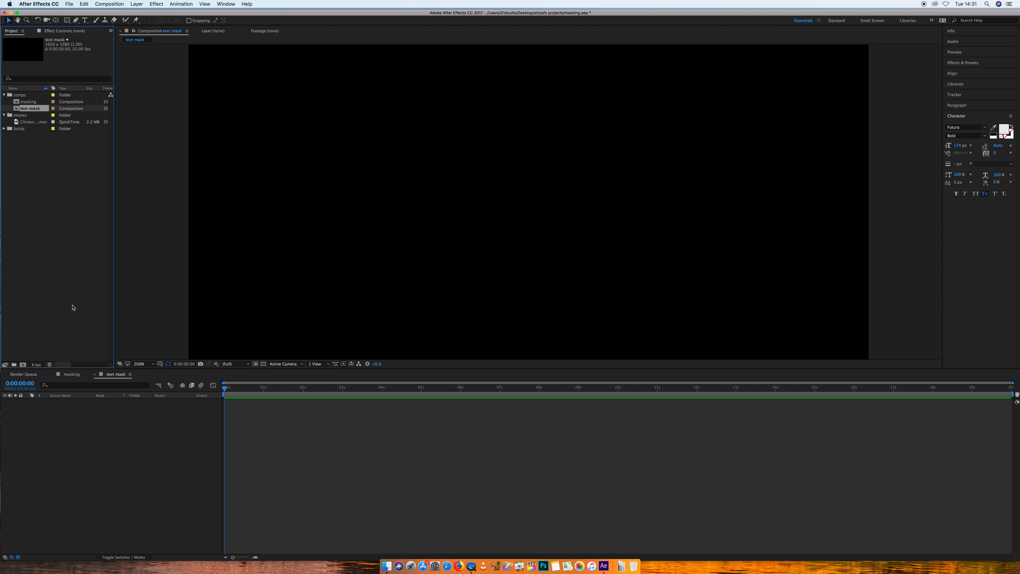
Add a text layer containing the letter K to the text mask composition
click(128, 429)
click(85, 20)
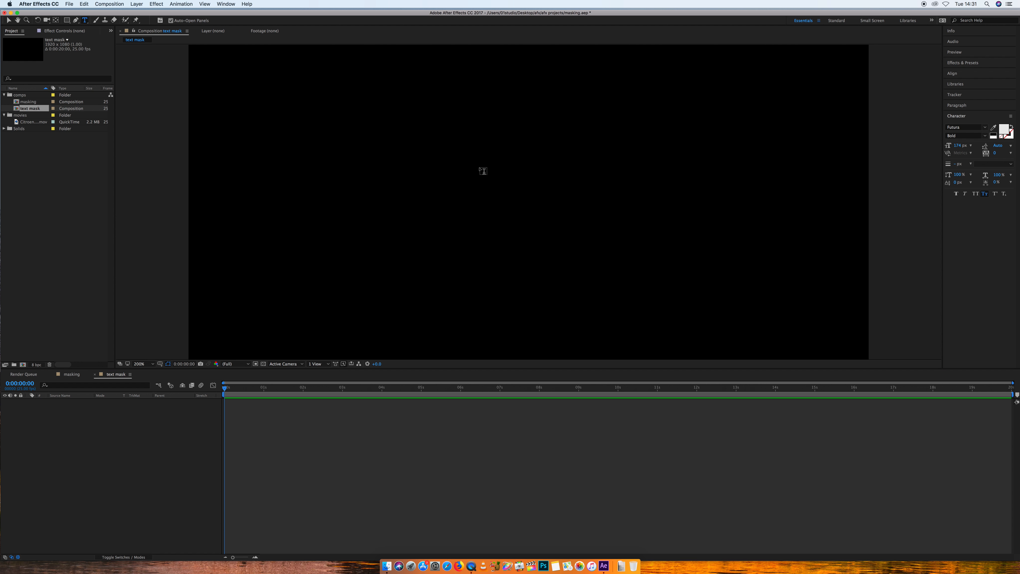
click(454, 182)
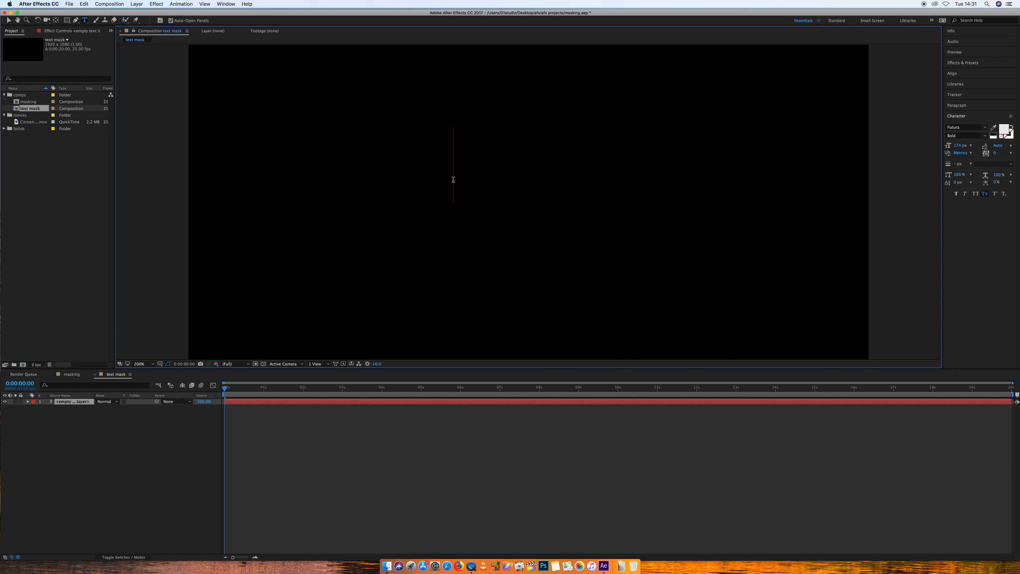
text(K)
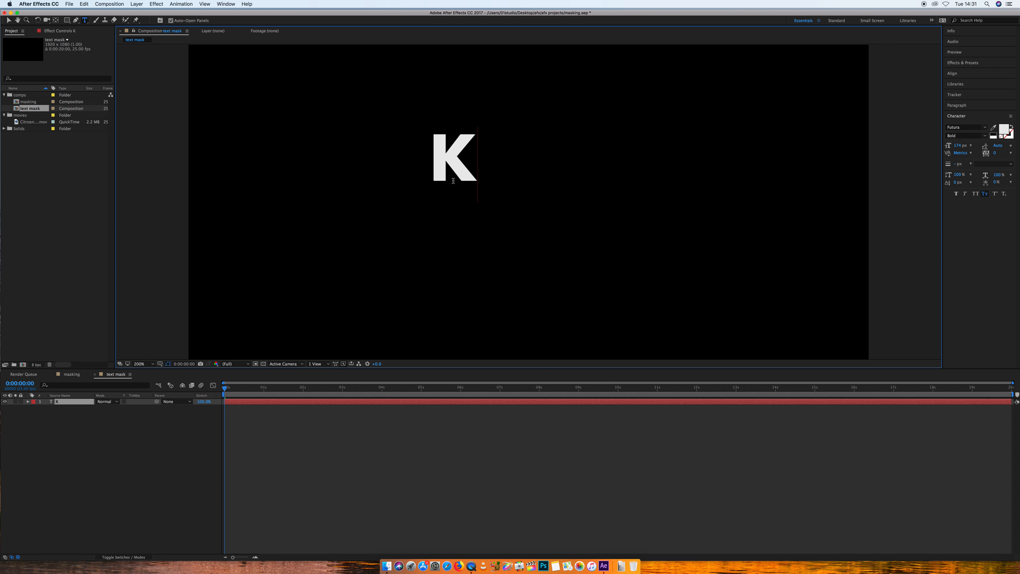
double_click(361, 403)
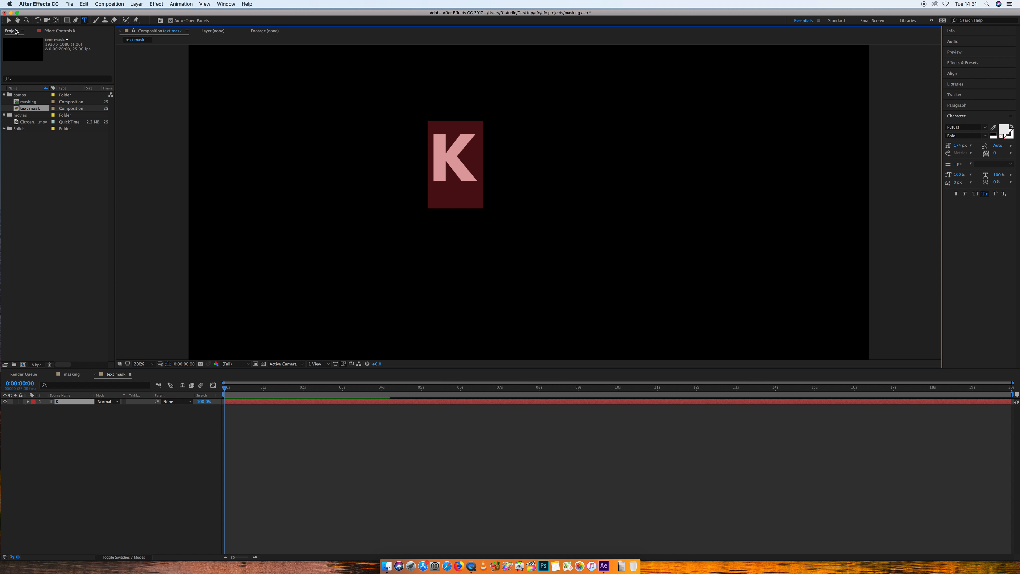
click(9, 20)
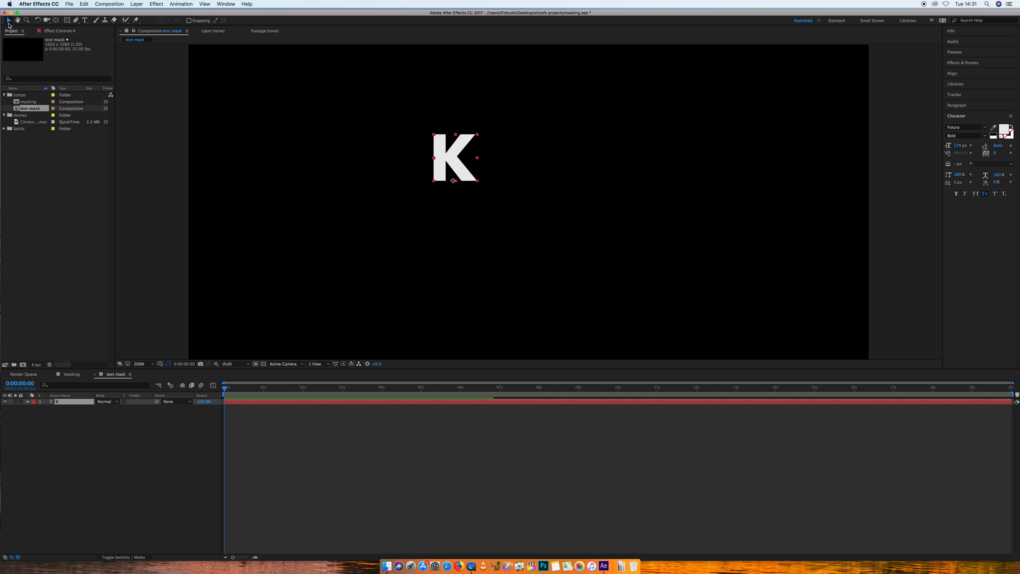
Set the K's font size to 500 px and move the letter towards the centre of the frame
double_click(251, 401)
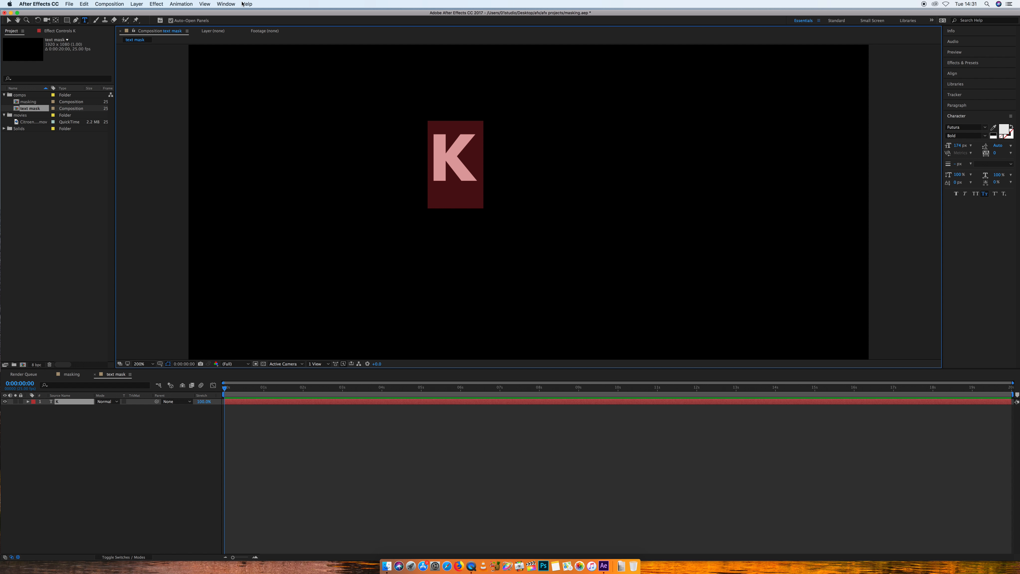
drag(959, 147, 987, 145)
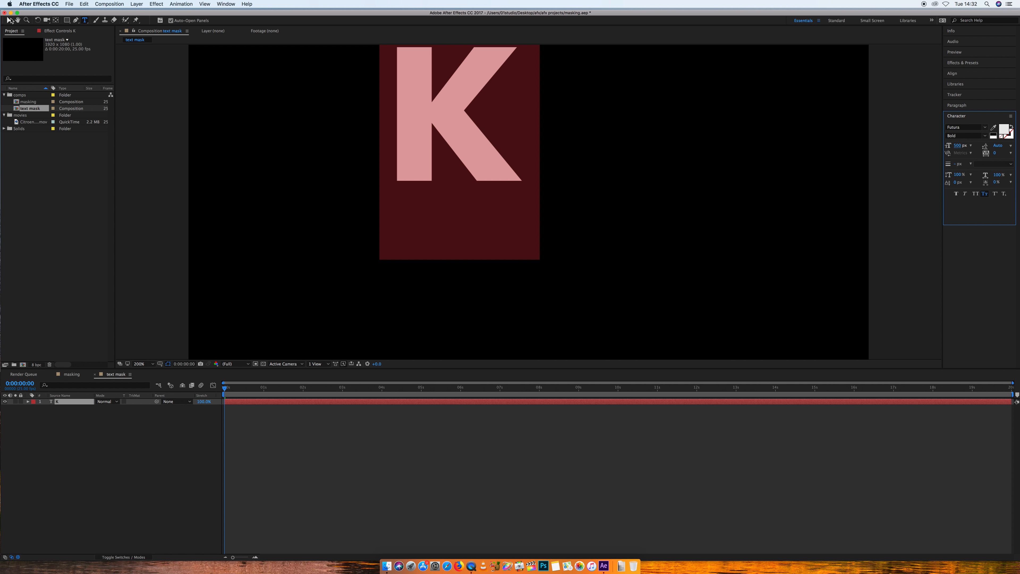
click(9, 20)
drag(419, 161, 492, 231)
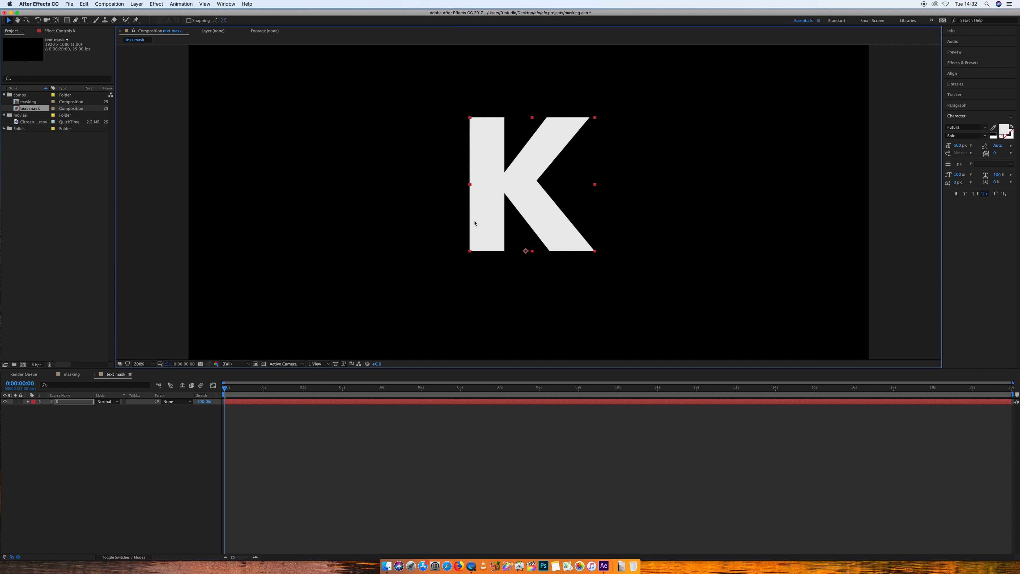
Show the title/action safe guides and align the K with the centre mark of the frame
click(160, 364)
click(174, 370)
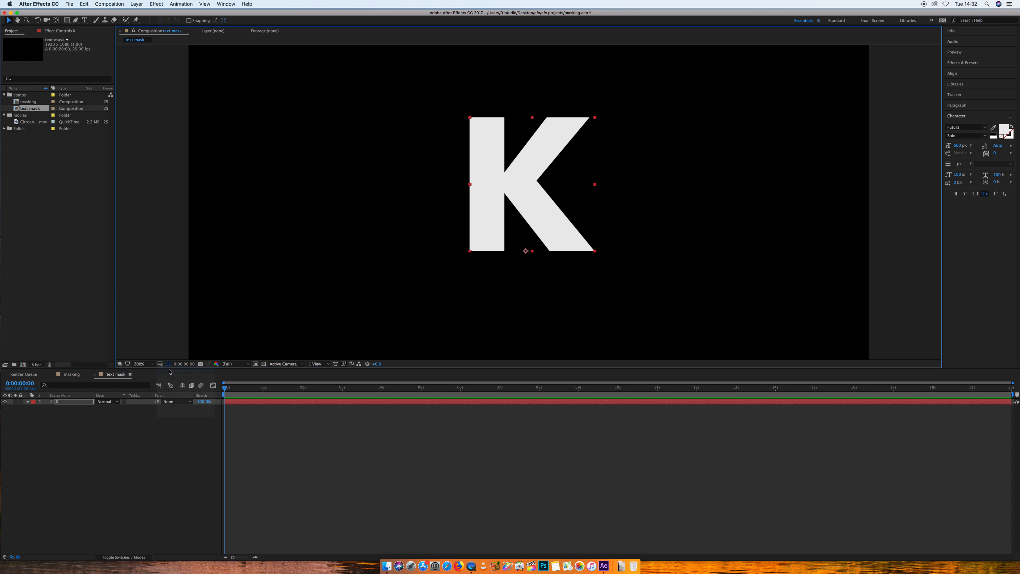
mouse_move(534, 233)
mouse_down()
mouse_move(549, 249)
mouse_move(536, 250)
mouse_up()
Scale the K text layer to 190%
click(287, 406)
key(s)
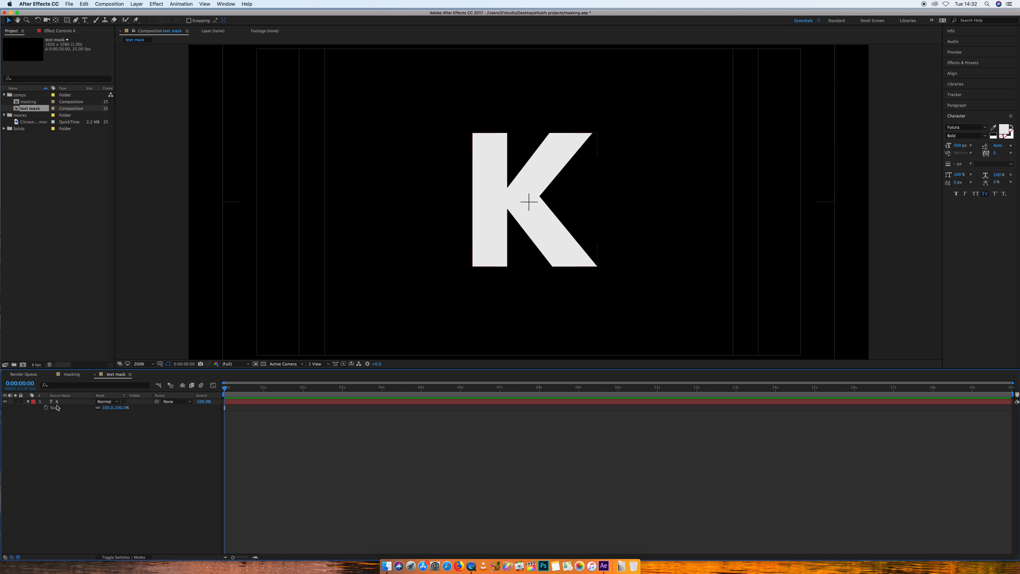
drag(121, 407, 153, 410)
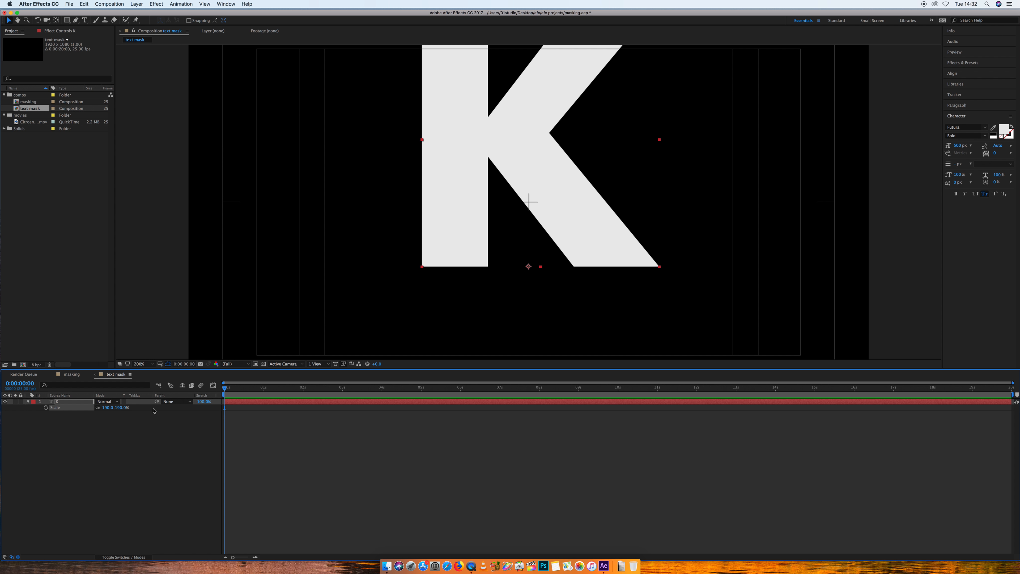
Move the enlarged K down so the whole letter sits vertically centred within the frame
key(comma)
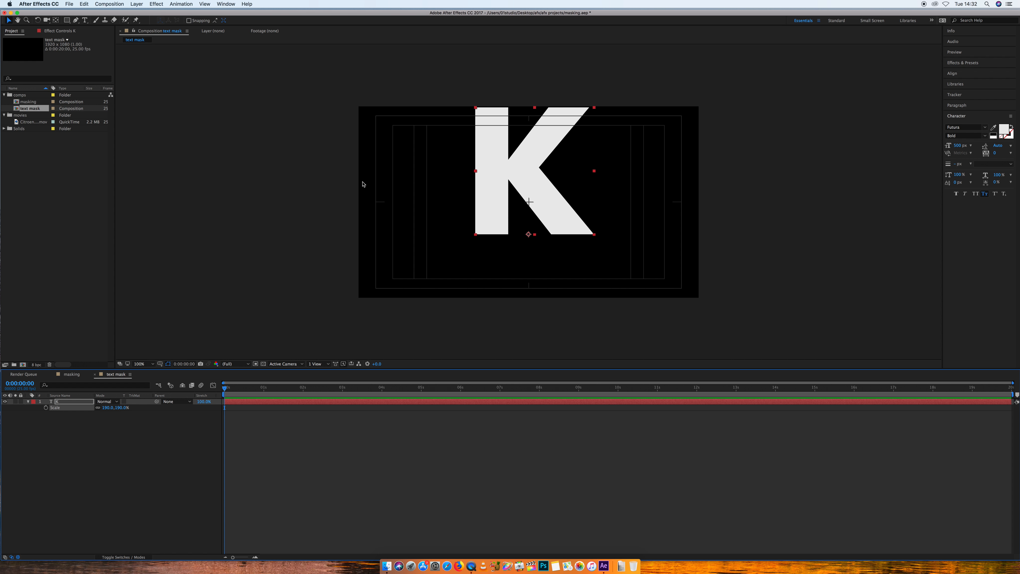
click(274, 169)
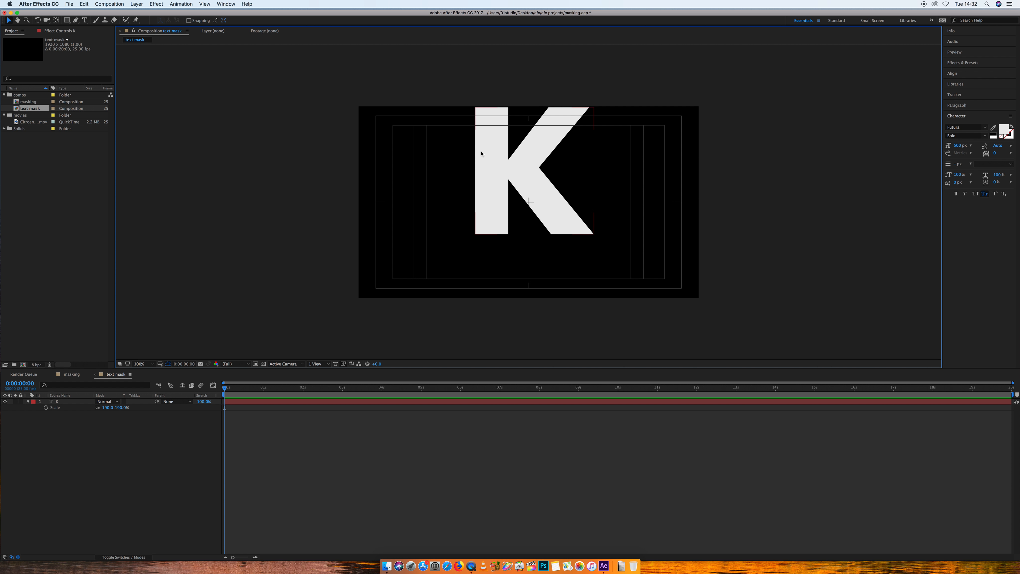
key(comma)
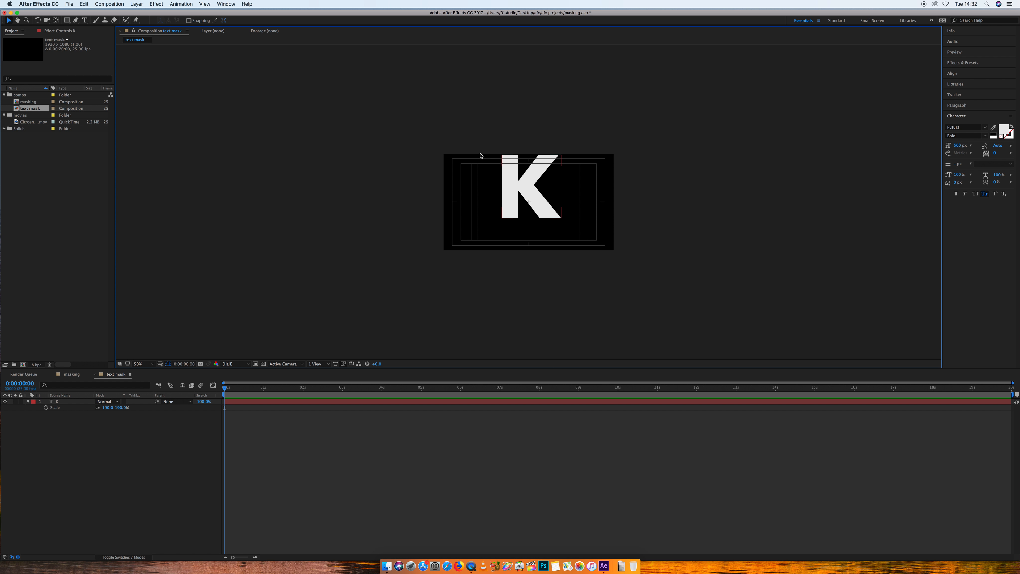
key(period)
key(comma)
key(period)
click(492, 165)
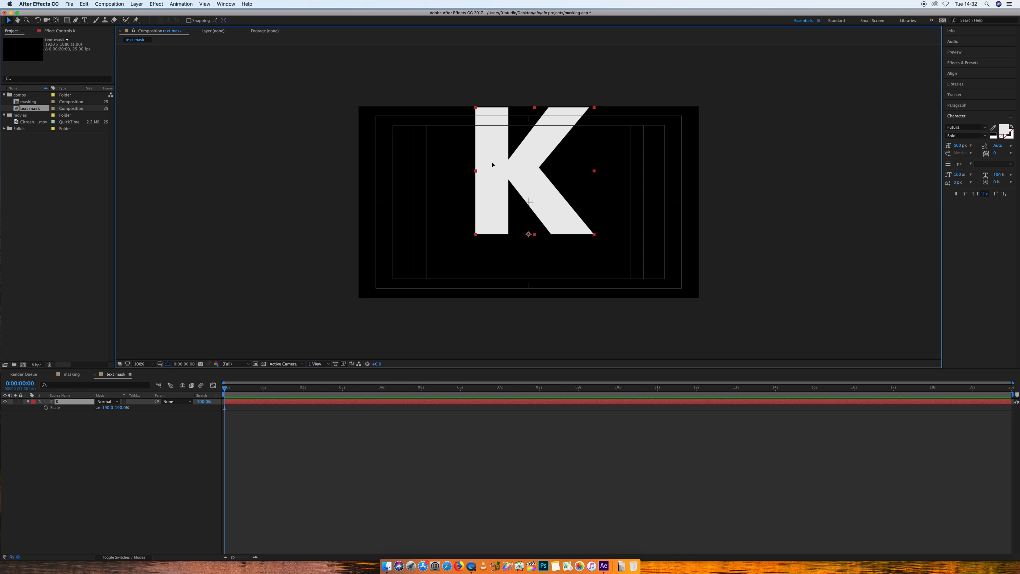
drag(492, 185, 492, 200)
key(period)
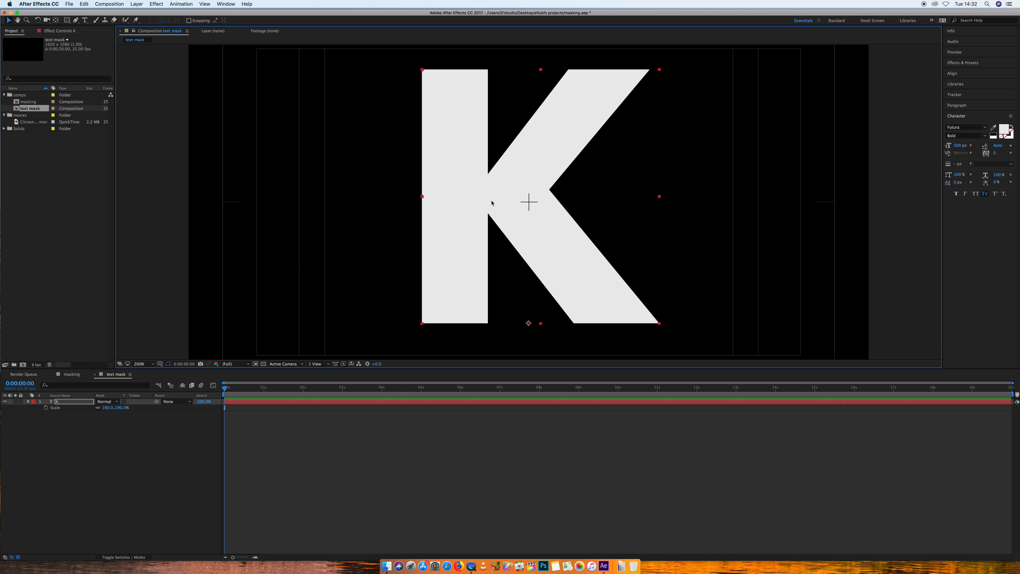
Create masks from the K text layer
click(243, 403)
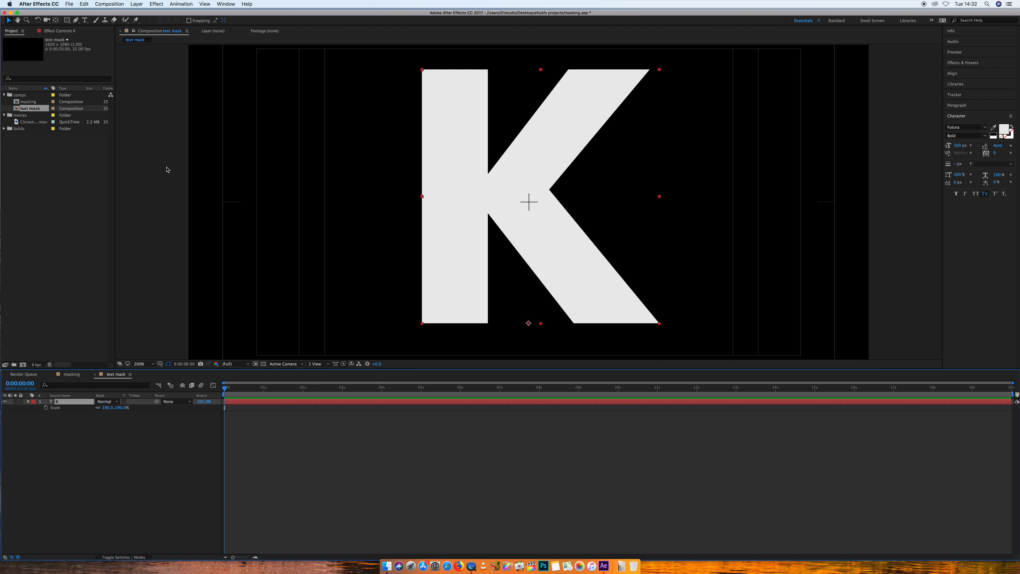
click(137, 4)
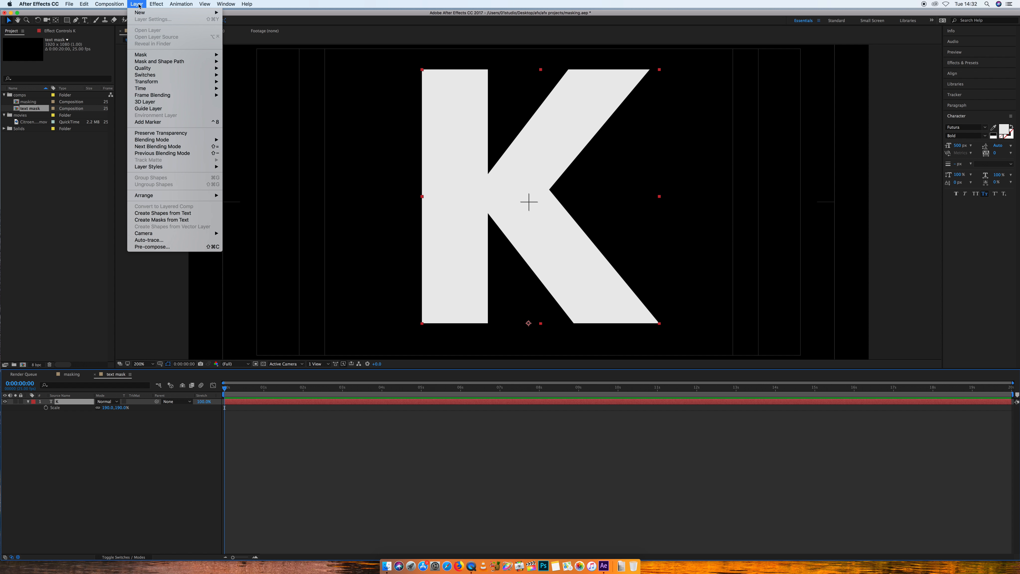
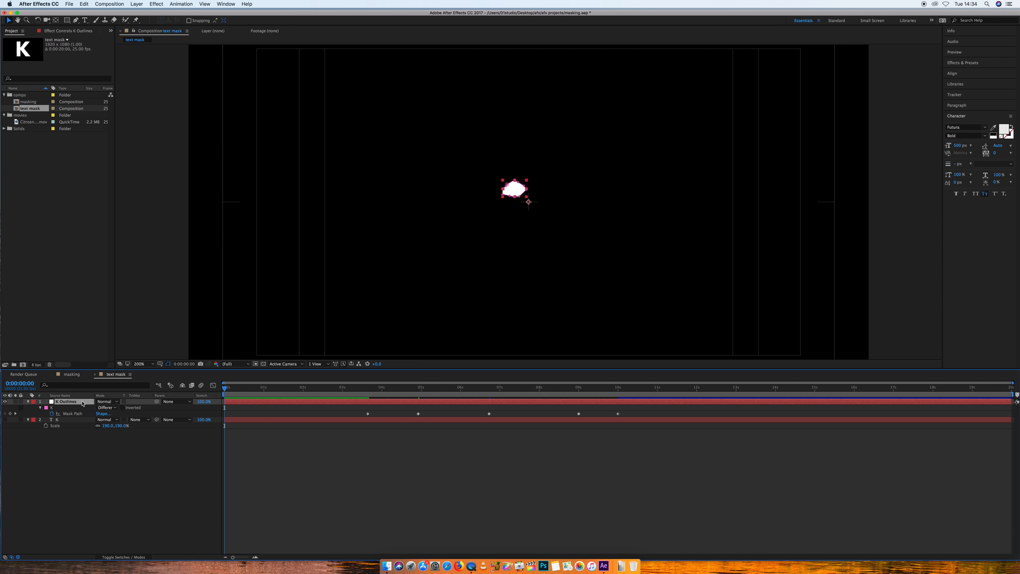
Keyframe the K Outlines layer's opacity at 0% at the start of the composition
key(t)
click(46, 407)
click(99, 407)
text(00)
key(Return)
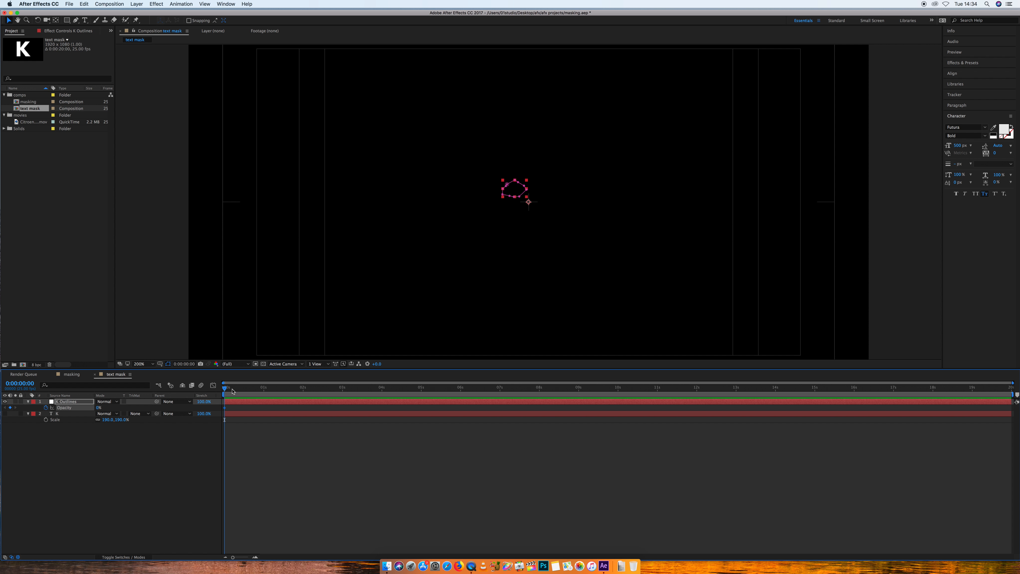
Set the K Outlines layer's opacity to 100% at 0:00:00:12
drag(226, 388, 243, 388)
click(99, 408)
text(00)
key(Return)
drag(101, 408, 161, 408)
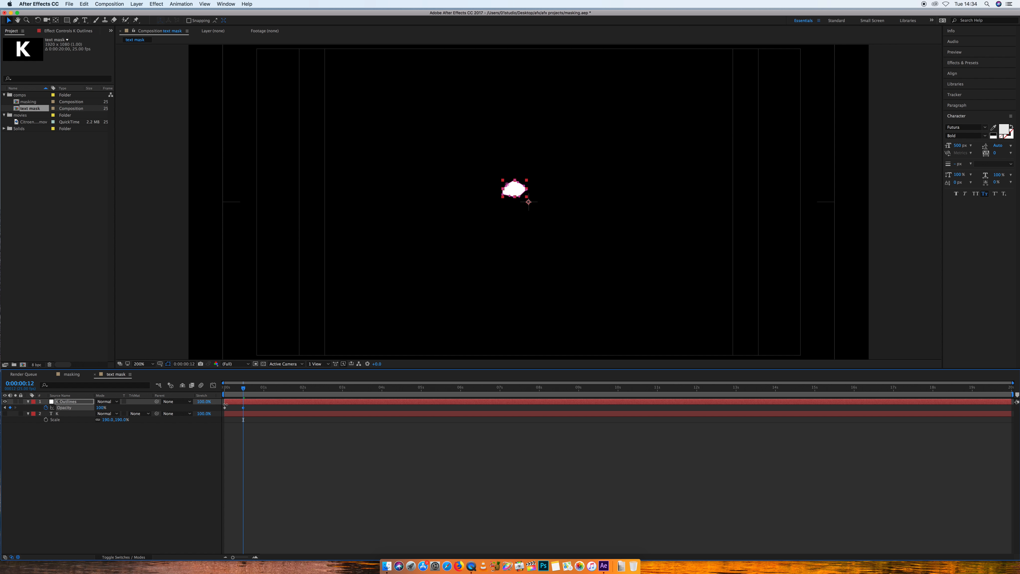
At 0:00:01:12, pull the points of the small K Outlines mask inward to form an irregular star shape
drag(250, 391, 283, 388)
click(471, 237)
click(514, 189)
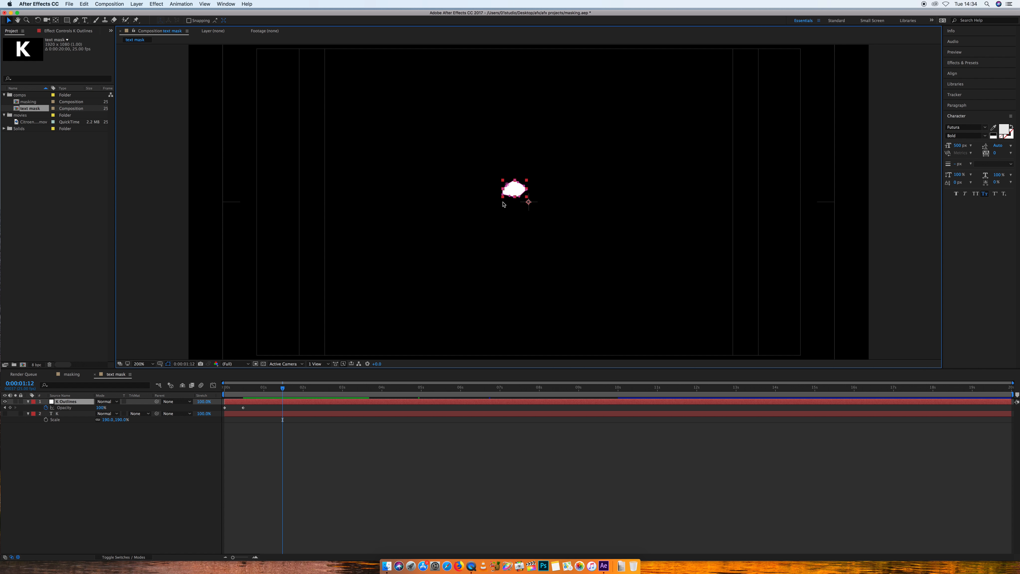
key(period)
key(period)
key(period)
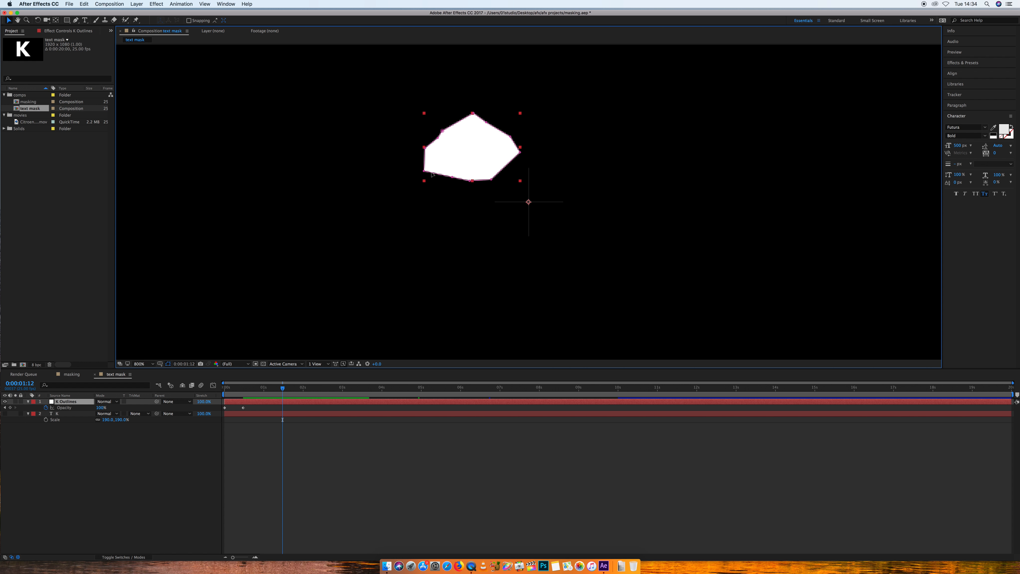
drag(424, 171, 479, 144)
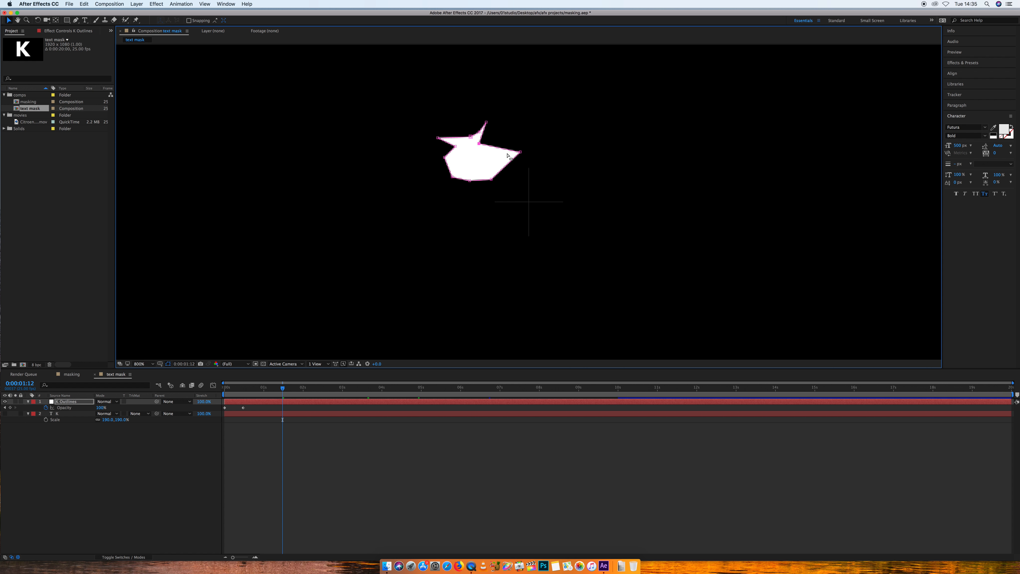
drag(491, 179, 469, 167)
Reveal the K Outlines keyframes and shift all mask path keyframes earlier so the first sits at the composition start
click(268, 411)
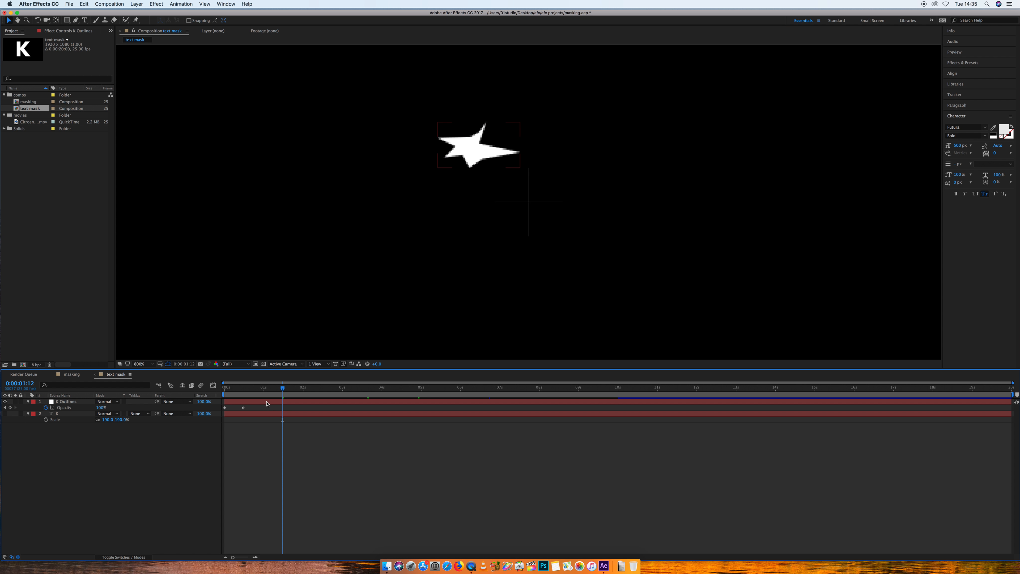
click(267, 404)
key(u)
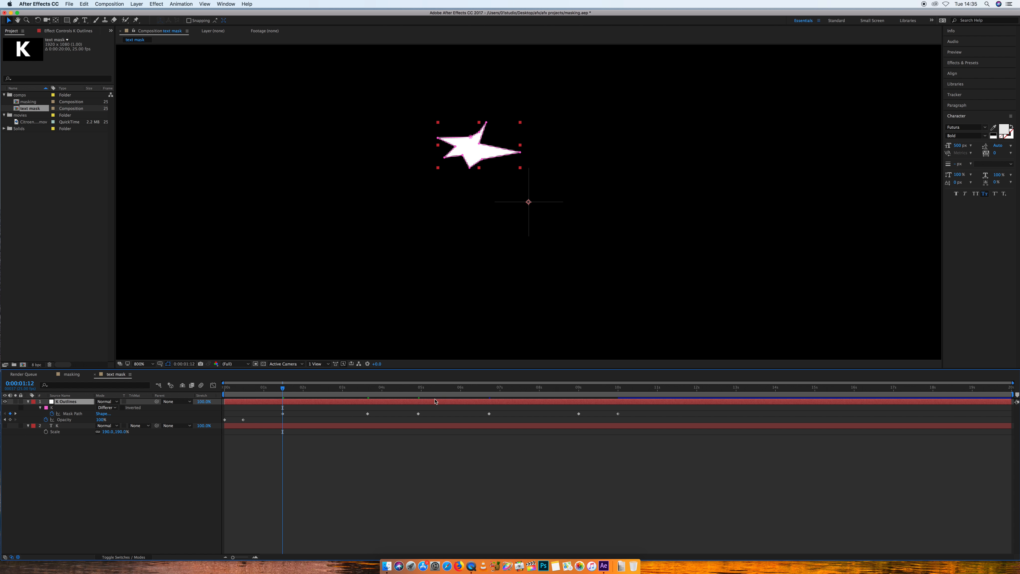
mouse_move(631, 419)
mouse_down()
mouse_move(327, 424)
mouse_move(253, 403)
mouse_up()
drag(617, 415, 560, 411)
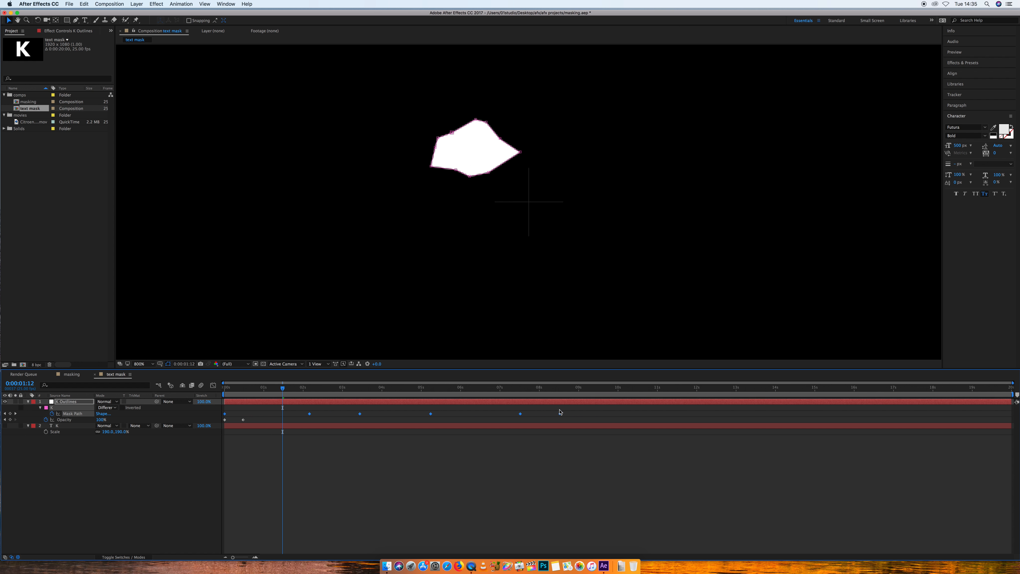
Scrub through the mask path animation and play it from the start to review the K forming
drag(277, 389, 483, 391)
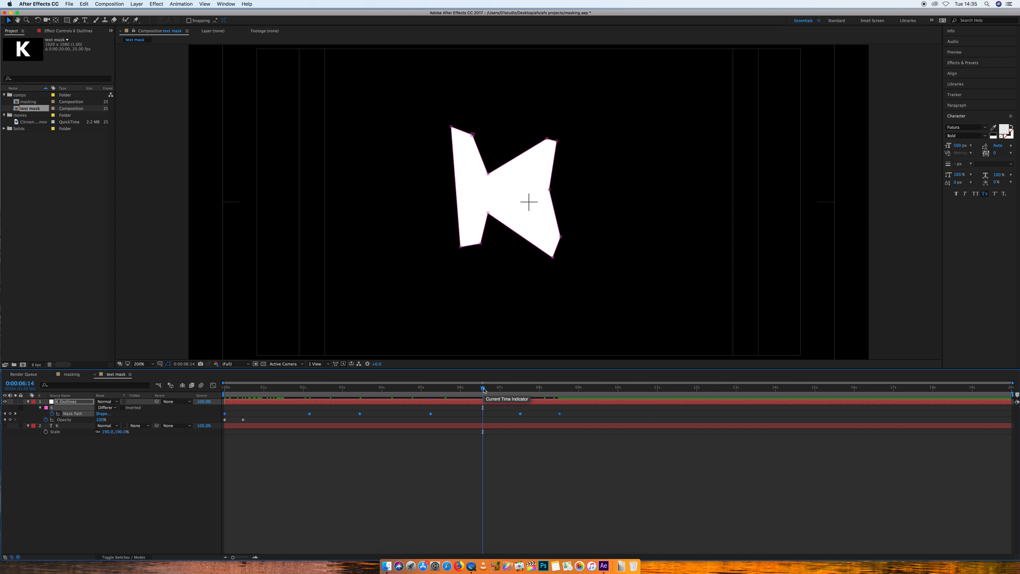
mouse_move(482, 393)
mouse_down()
mouse_move(554, 391)
mouse_move(480, 390)
mouse_up()
drag(363, 389, 224, 388)
key(space)
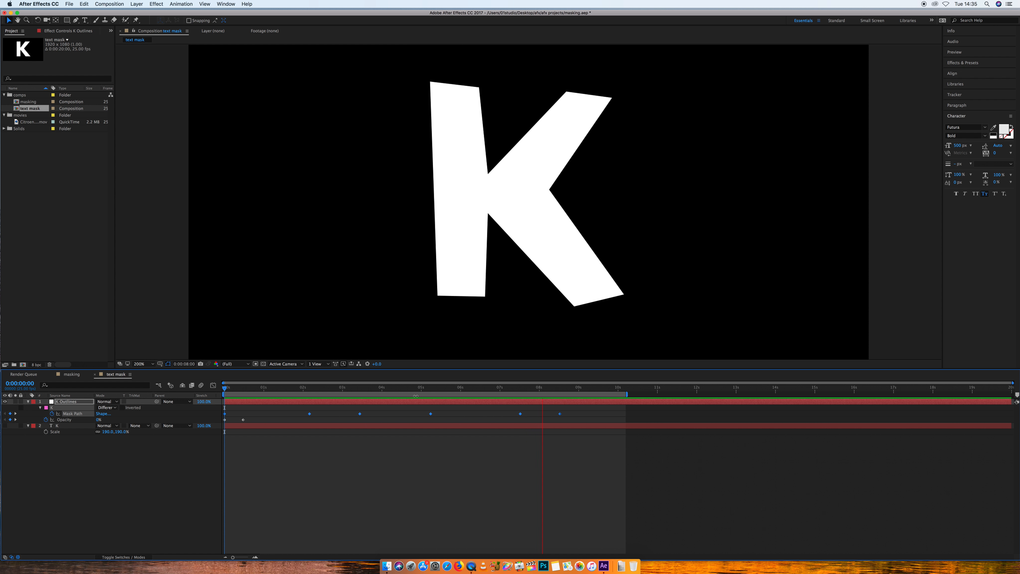
key(space)
Compress the spacing of the mask path keyframes so the last falls at about 5.5 seconds, check the timing and save the project
drag(580, 416, 223, 395)
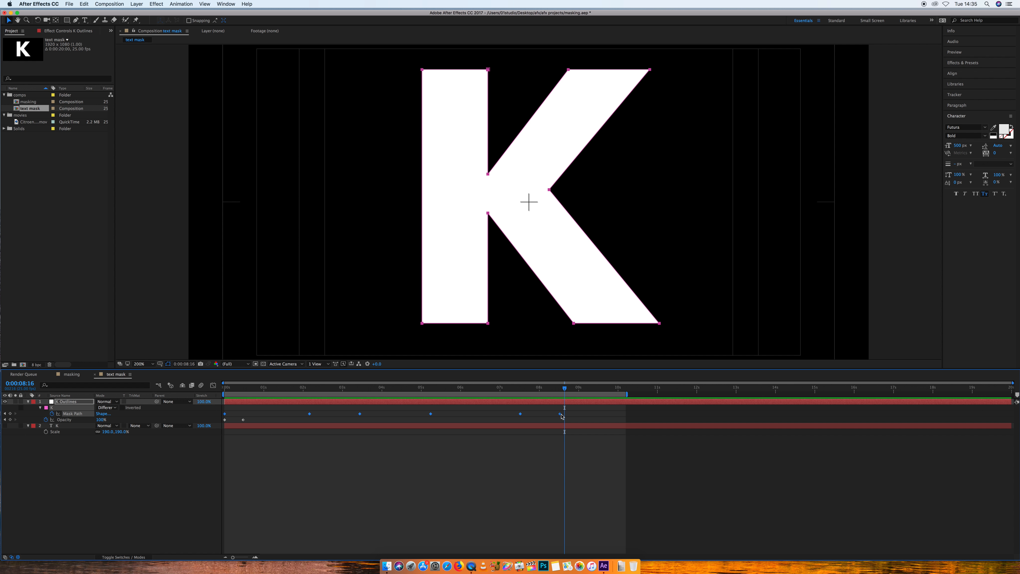
drag(560, 413, 455, 412)
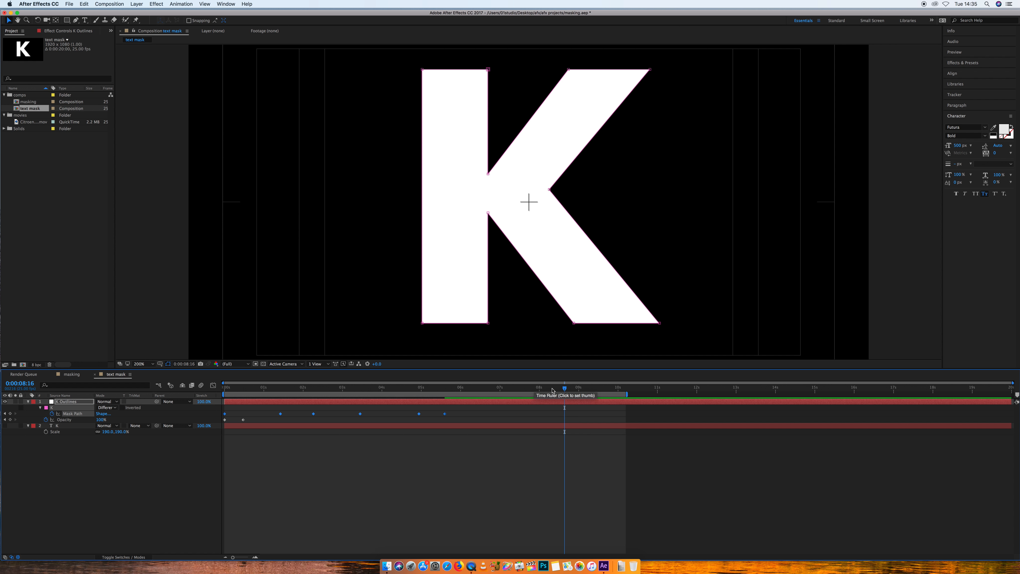
drag(564, 388, 454, 394)
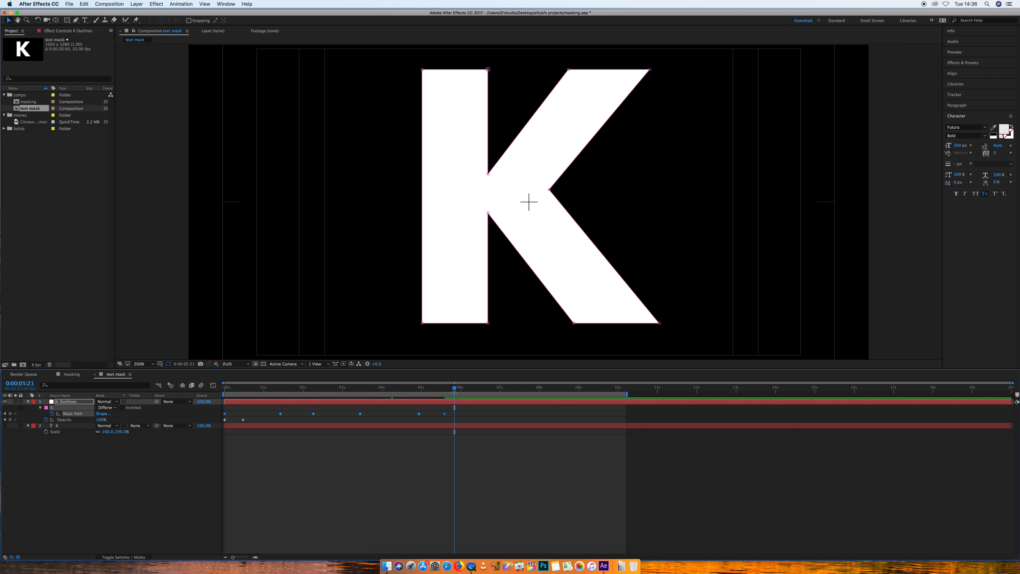
drag(454, 389, 234, 388)
click(281, 388)
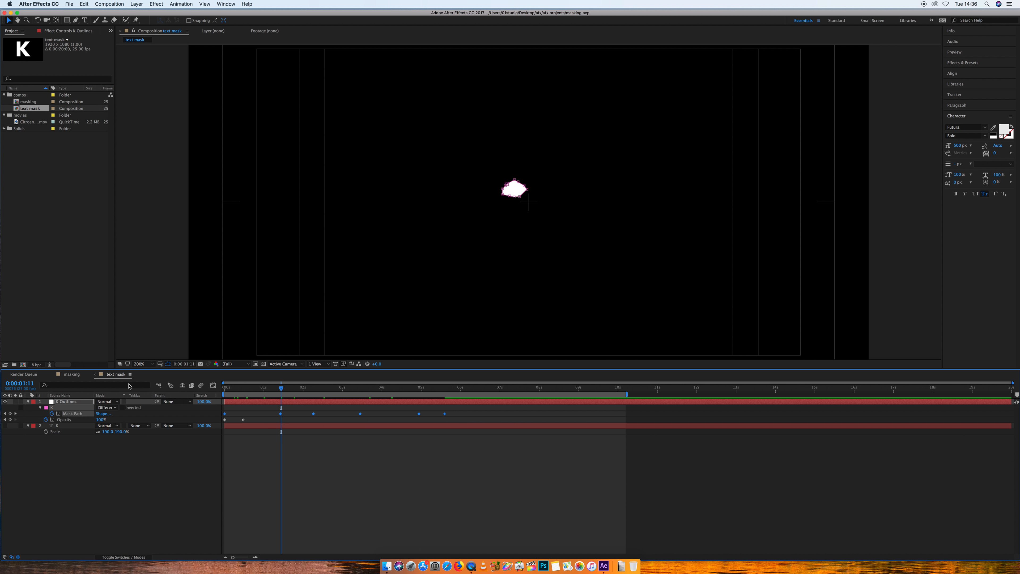
Collapse the K Outlines layer and add the masking composition directly beneath it in the timeline
click(29, 401)
click(29, 102)
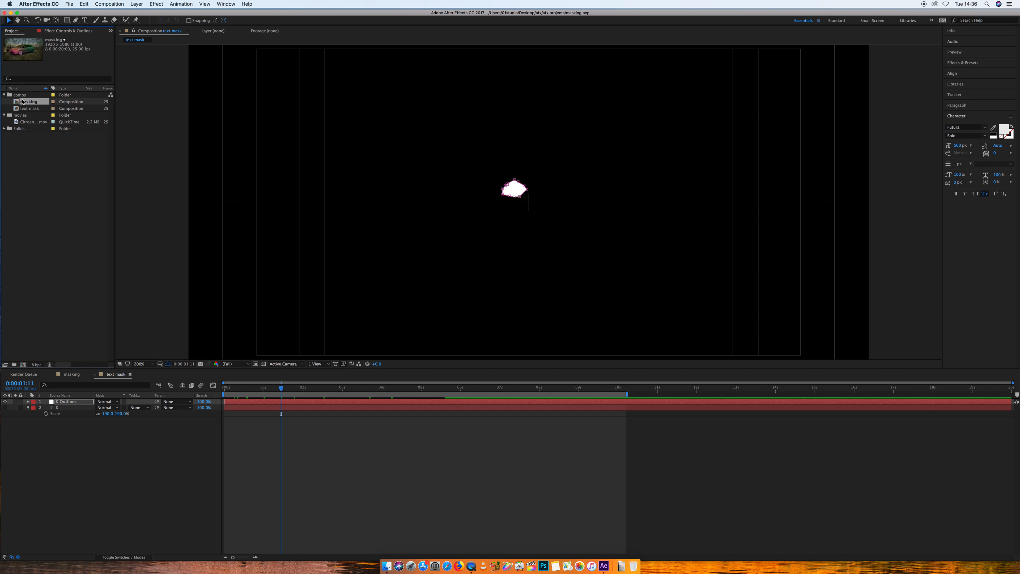
drag(17, 104, 70, 403)
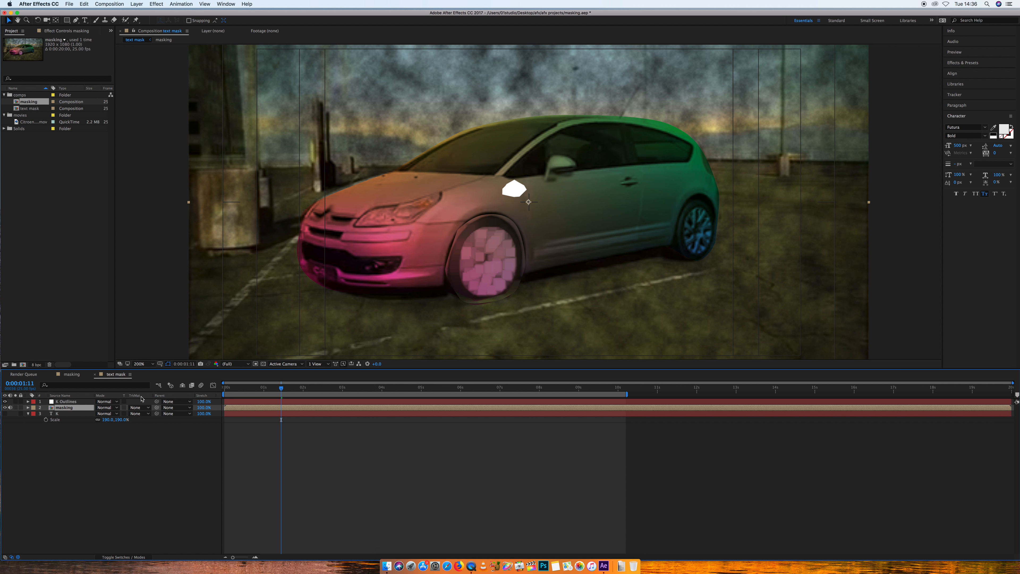
Set the masking layer's track matte to Alpha Matte "K Outlines" and scrub to about 4:16 to check the result
click(112, 559)
click(112, 558)
click(112, 558)
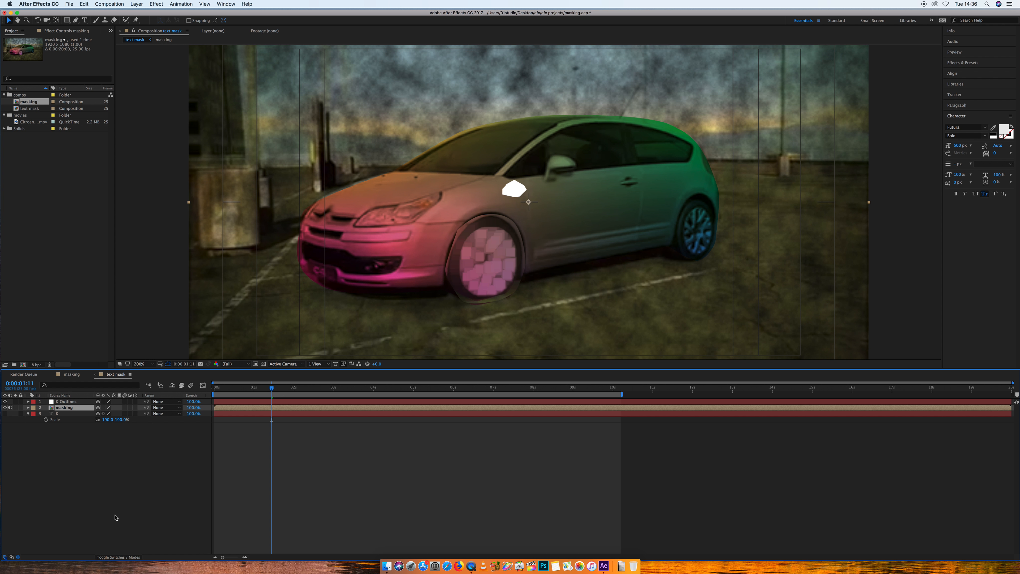
click(114, 557)
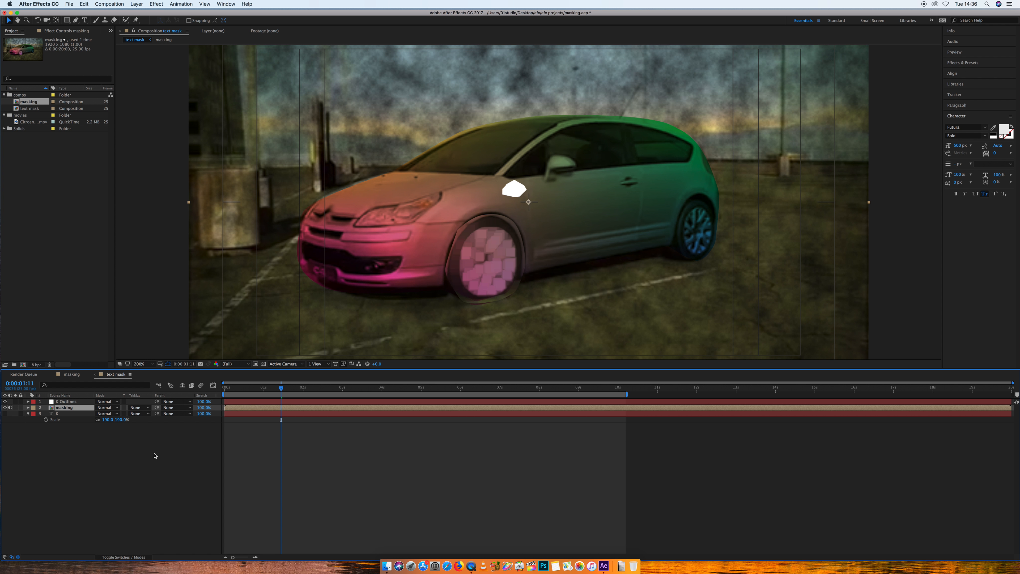
click(141, 410)
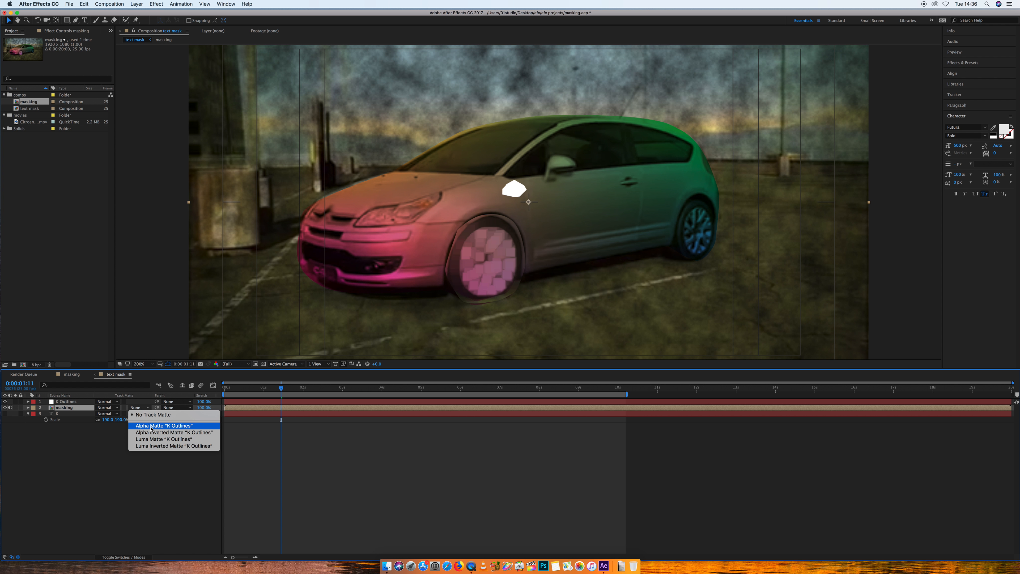
click(160, 427)
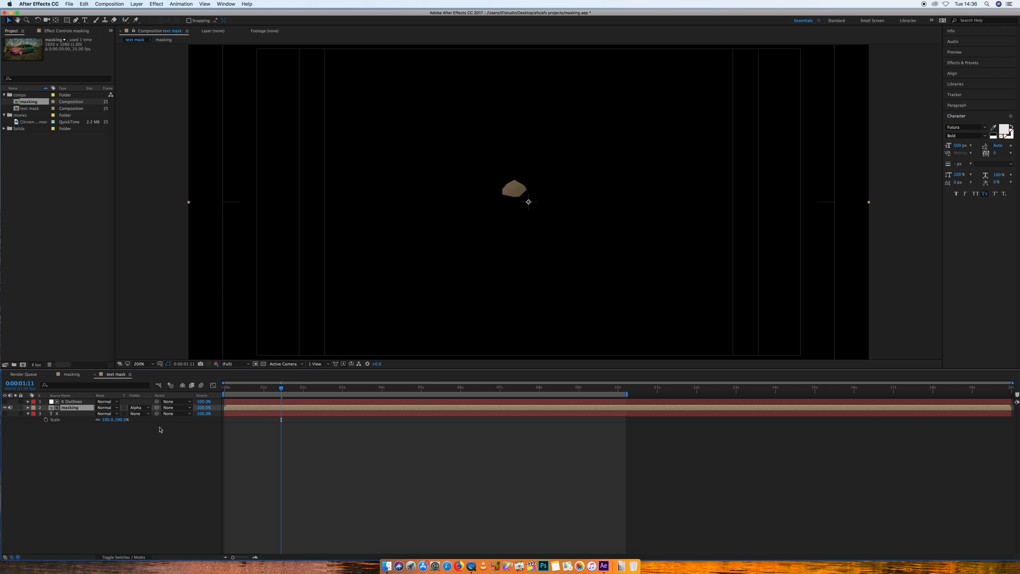
drag(281, 389, 407, 385)
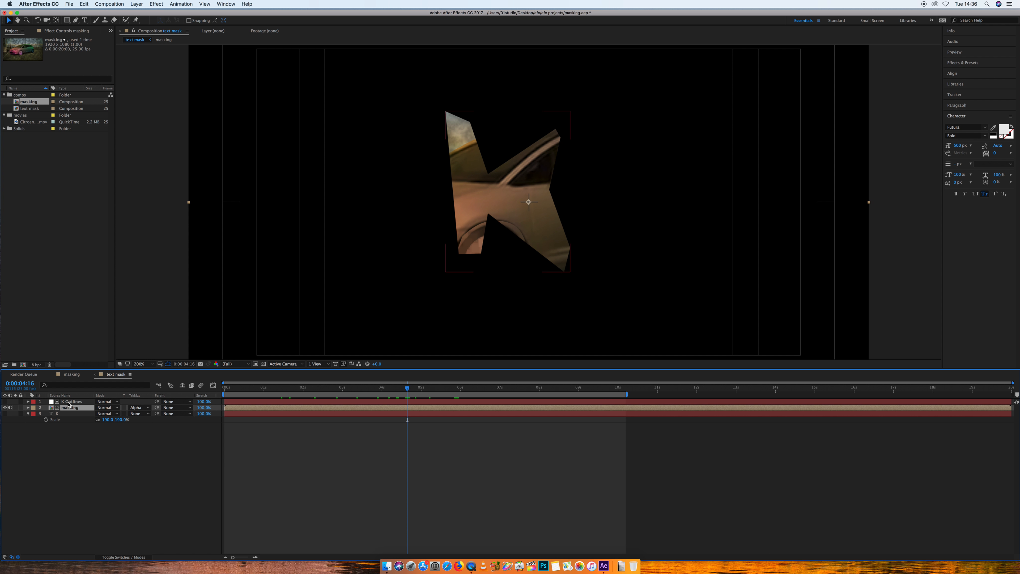
Reveal the K Outlines mask properties and keyframe the Mask Feather at 50 pixels at the composition start
click(68, 401)
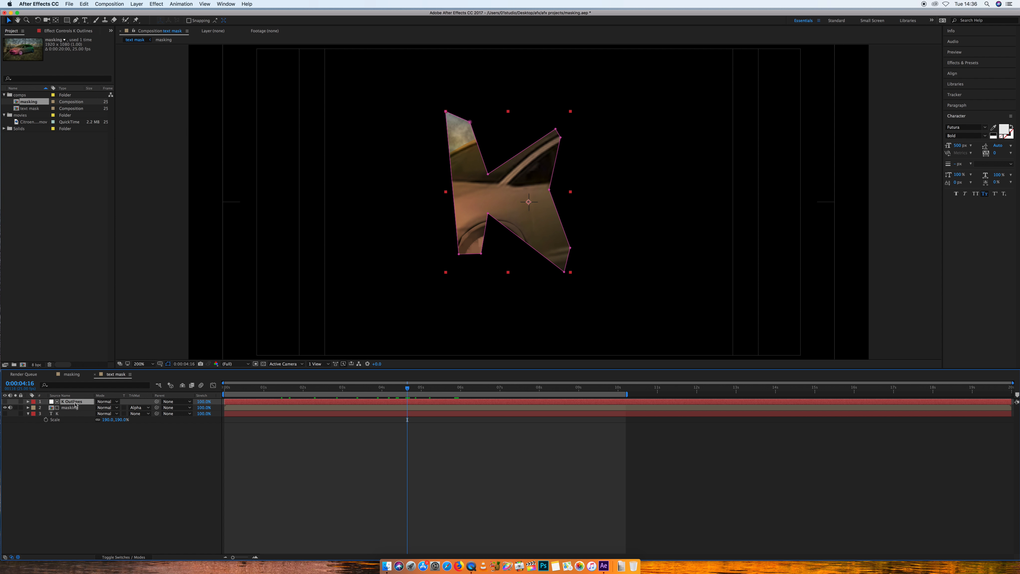
key(m)
key(m)
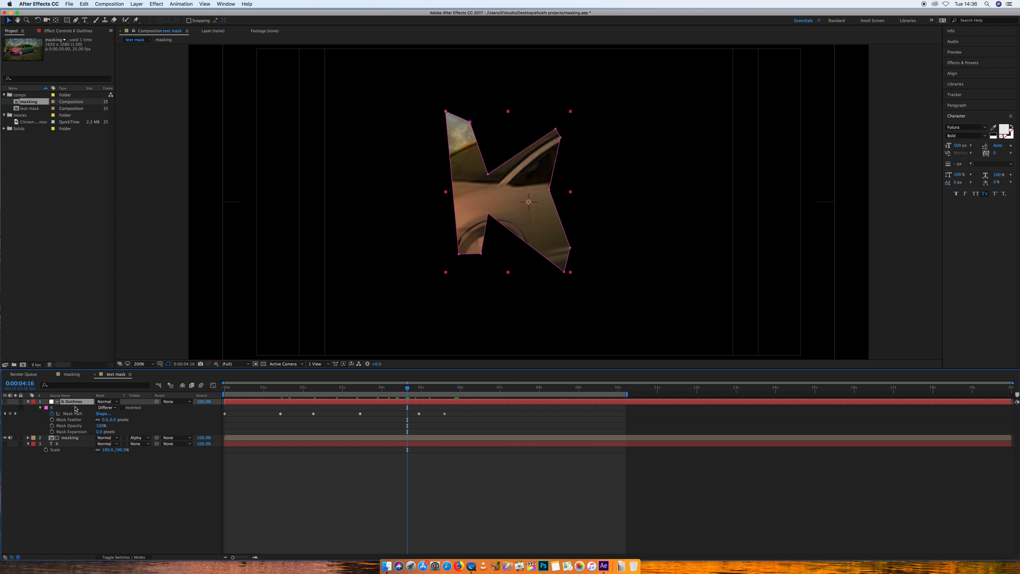
key(m)
key(m)
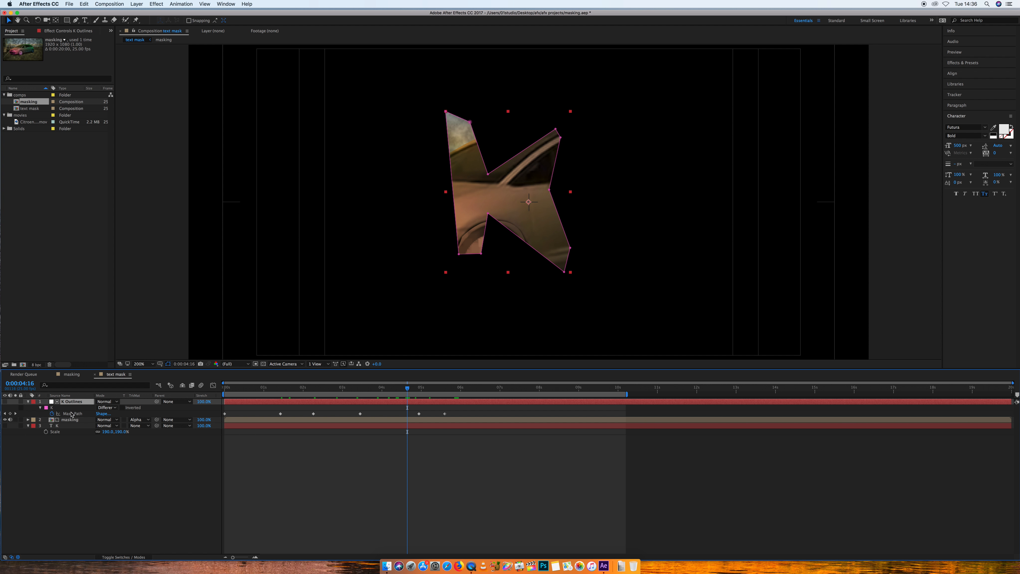
key(m)
key(m)
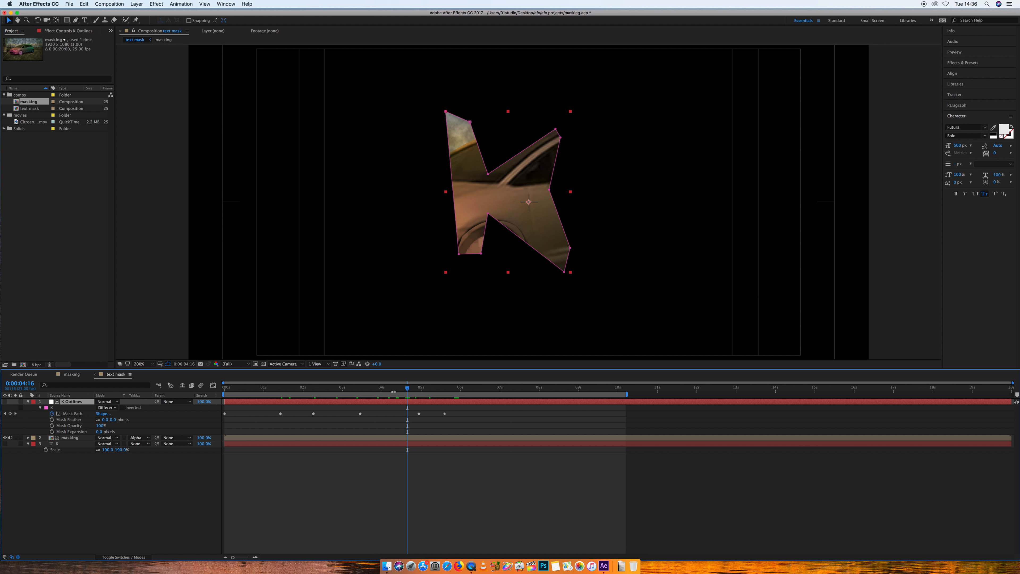
drag(407, 389, 224, 389)
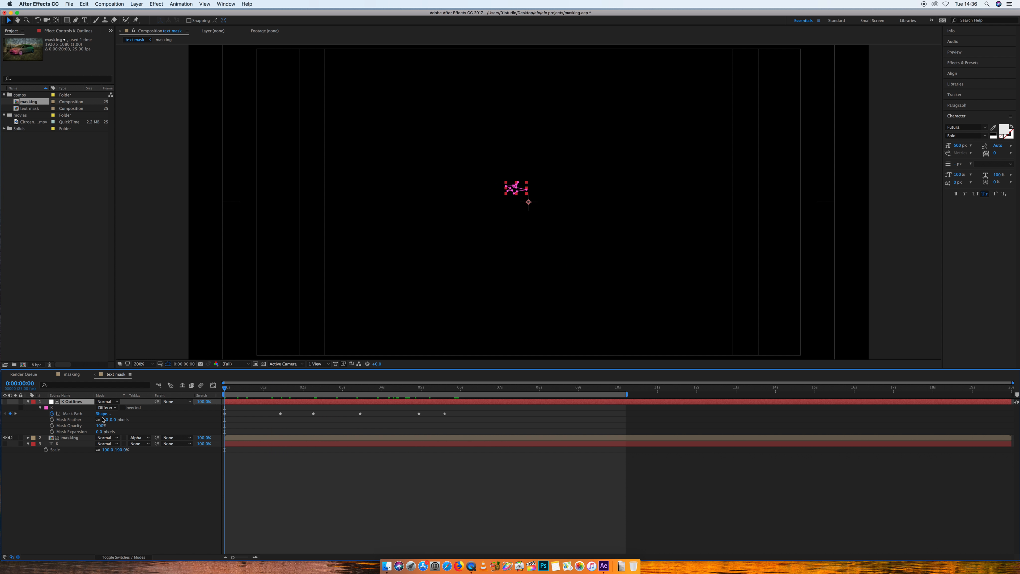
click(51, 419)
drag(114, 420, 128, 419)
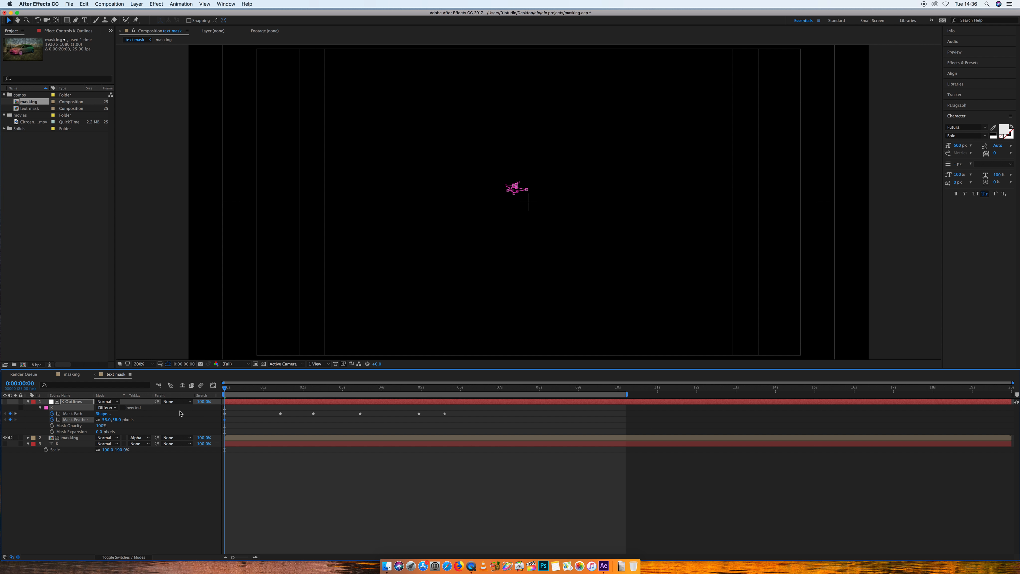
Hold the 50-pixel feather with a keyframe at 4:21 and fade it to 0 on a keyframe aligned with the last mask path keyframe
drag(225, 388, 448, 389)
click(415, 389)
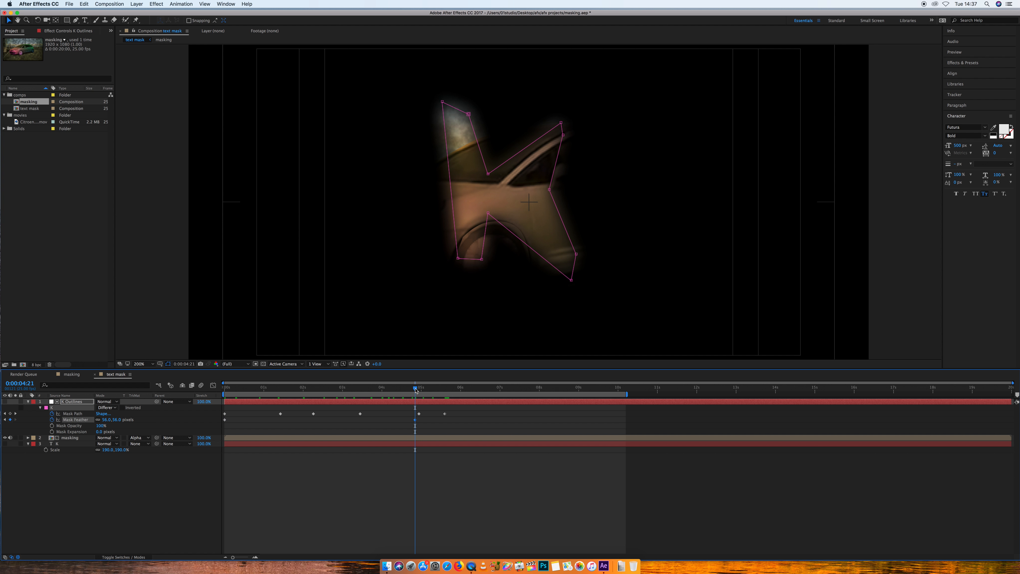
drag(416, 389, 429, 390)
drag(118, 421, 97, 421)
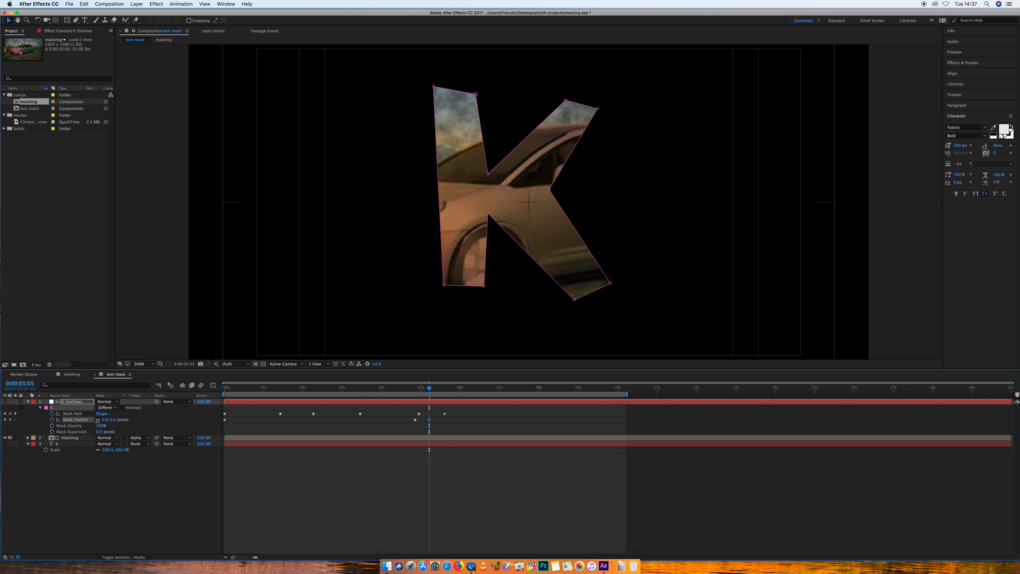
drag(430, 388, 472, 388)
drag(436, 420, 445, 420)
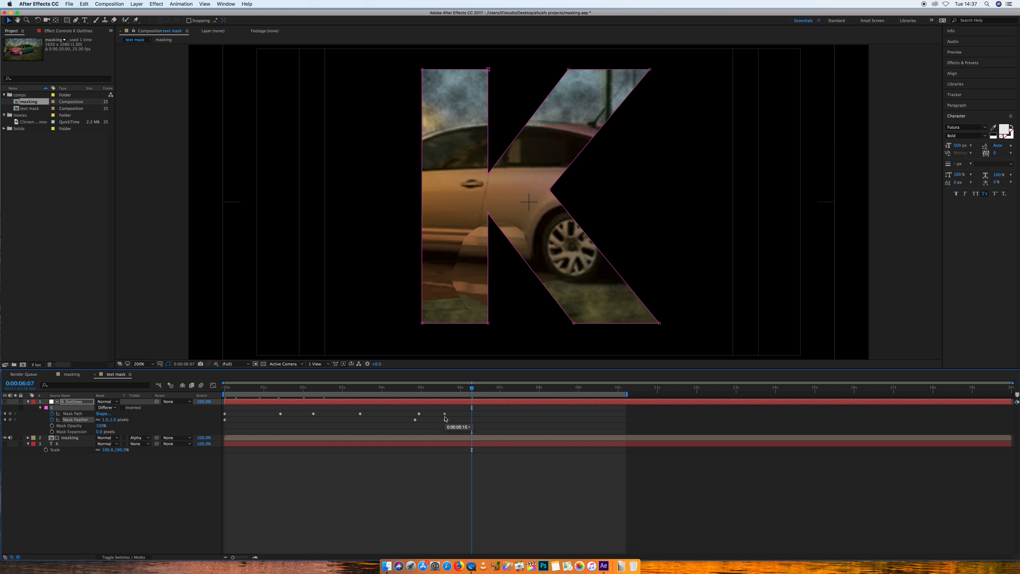
Collapse the K Outlines properties and play the feather transition from about 4:09 until the K is fully formed
drag(472, 388, 396, 394)
key(u)
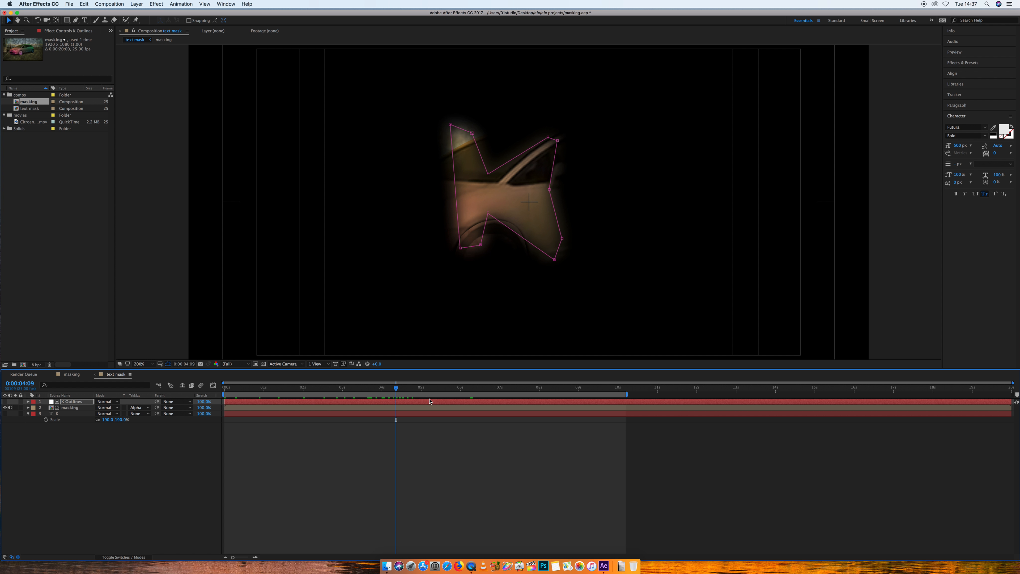
key(space)
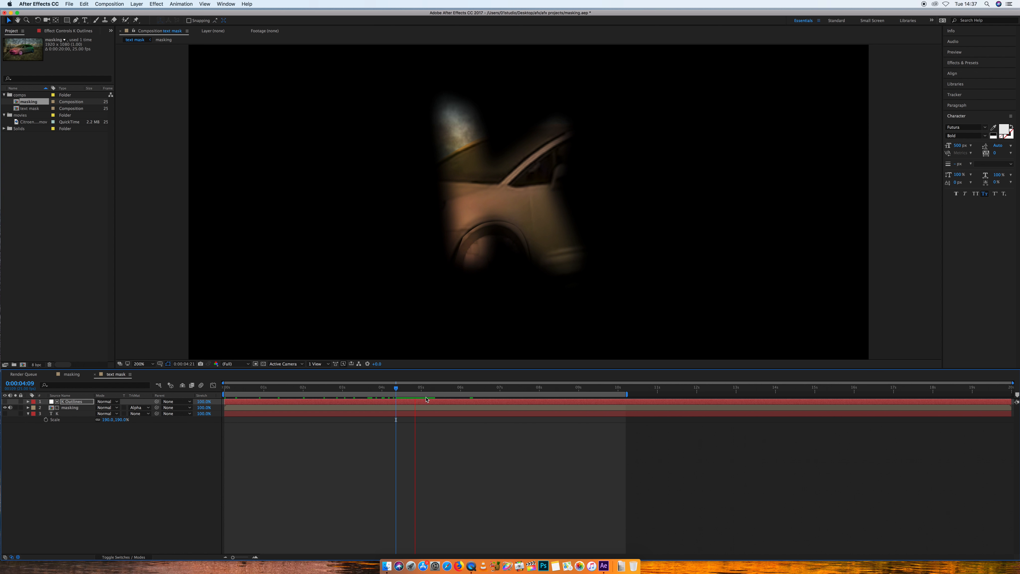
key(space)
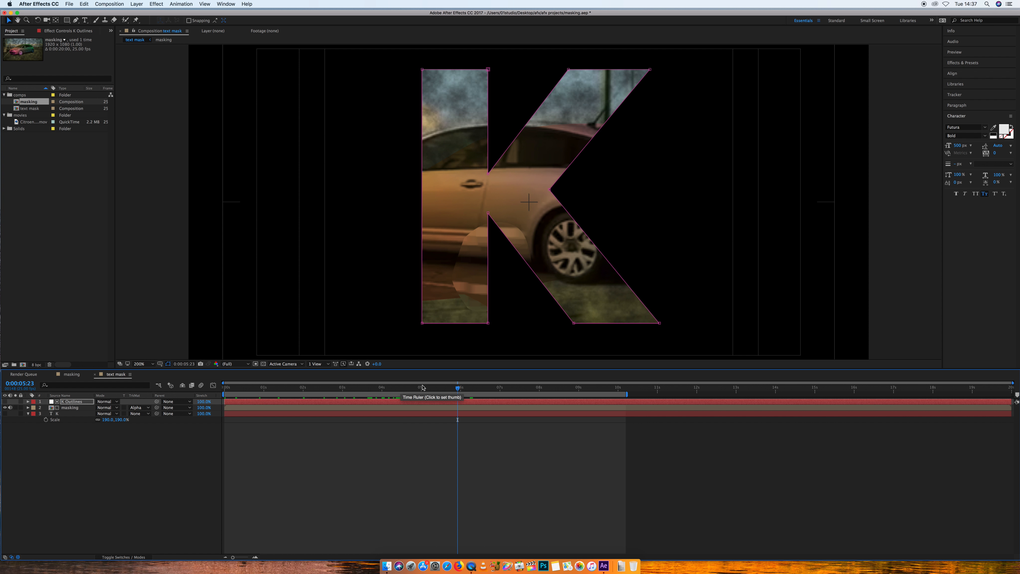
Scrub back towards the composition start, deselect K Outlines to hide its mask outline, and preview the feathered reveal
drag(454, 388, 331, 393)
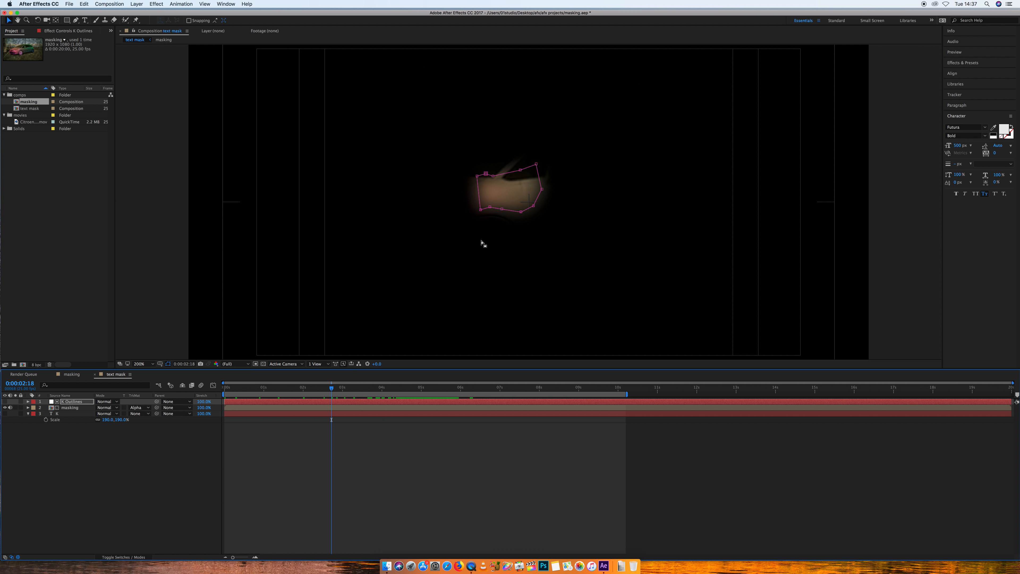
click(168, 363)
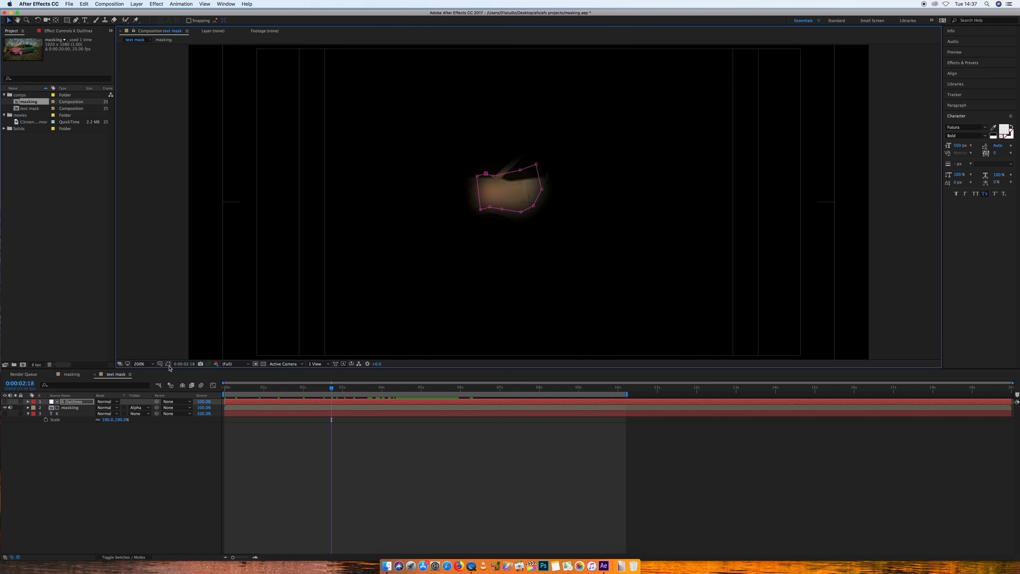
click(168, 364)
drag(332, 389, 326, 393)
click(287, 433)
key(space)
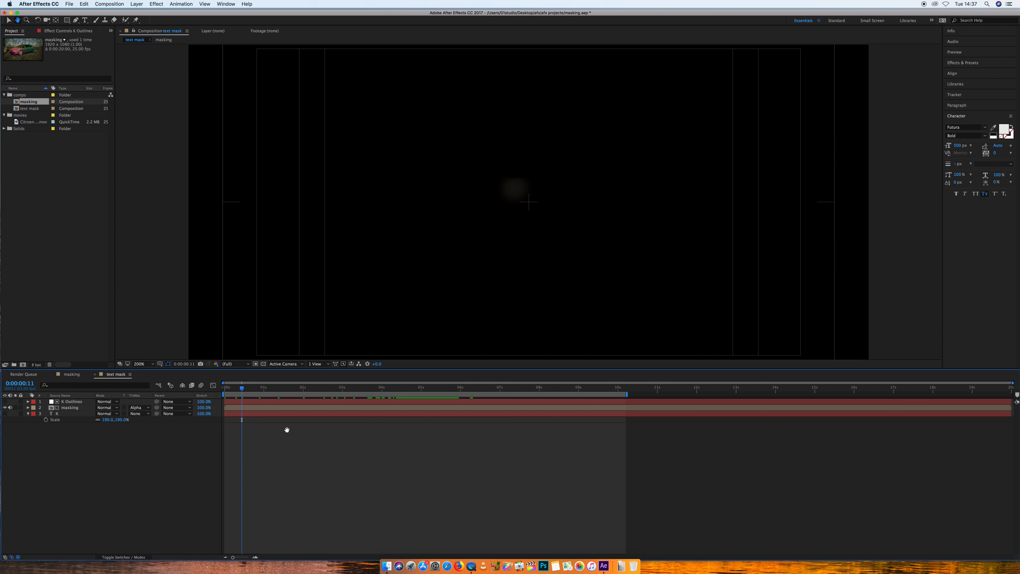